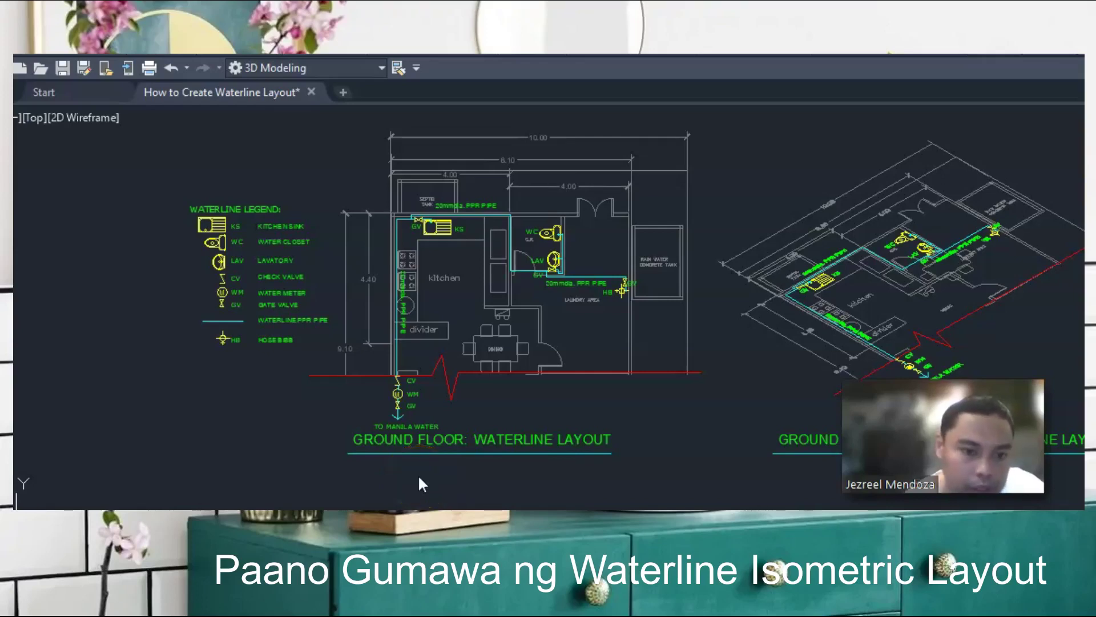
# - Start a trial circle in the kitchen, then cancel it
pyautogui.click(436, 440)
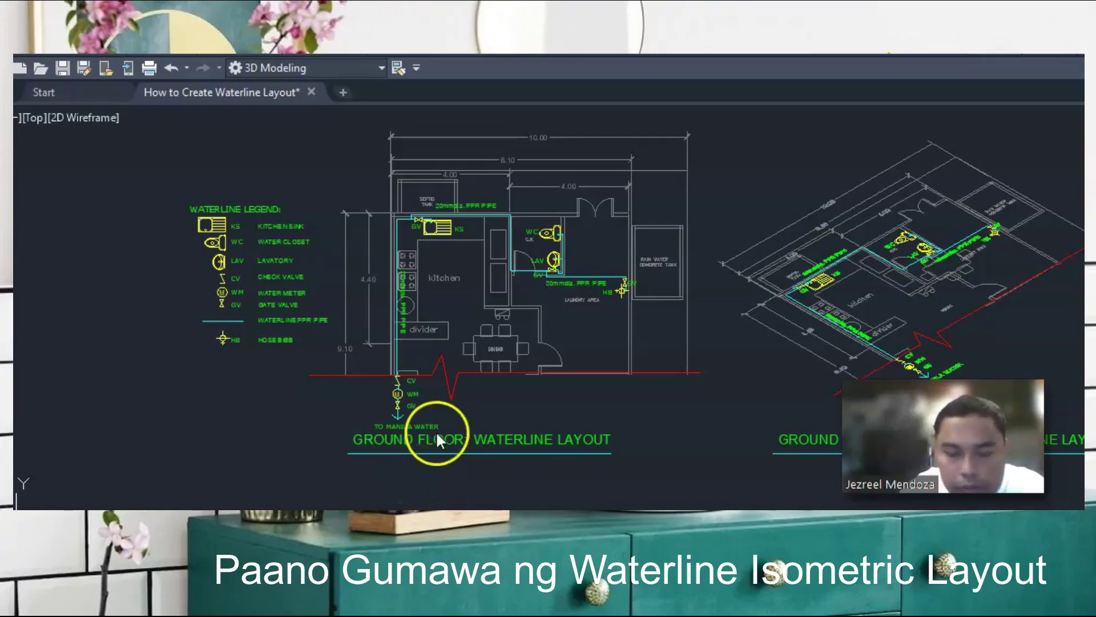
pyautogui.click(573, 391)
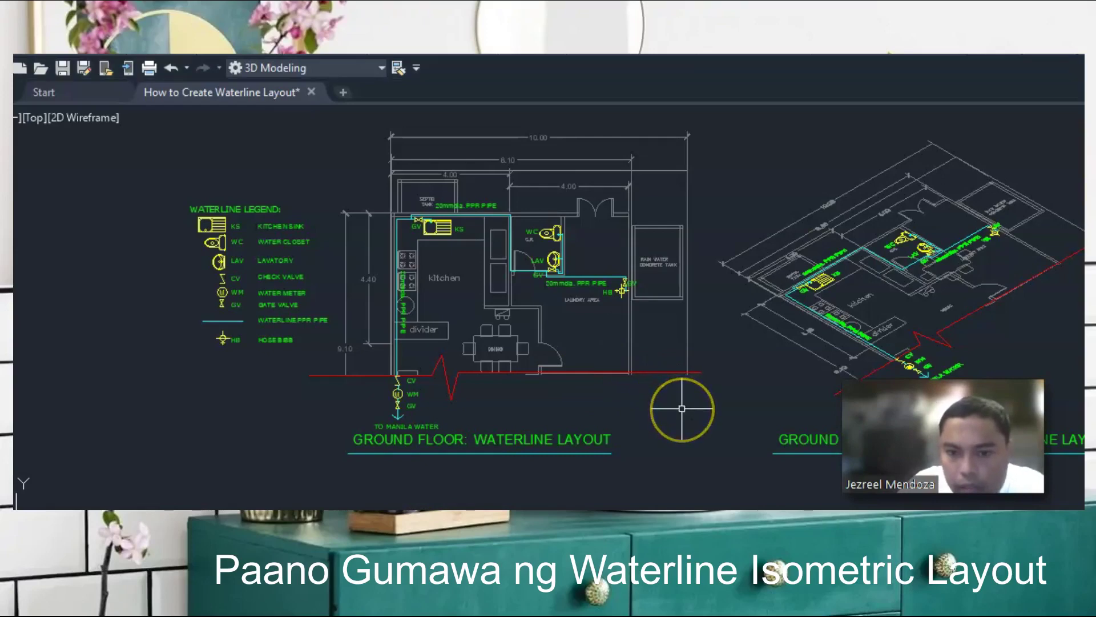
pyautogui.moveTo(947, 412)
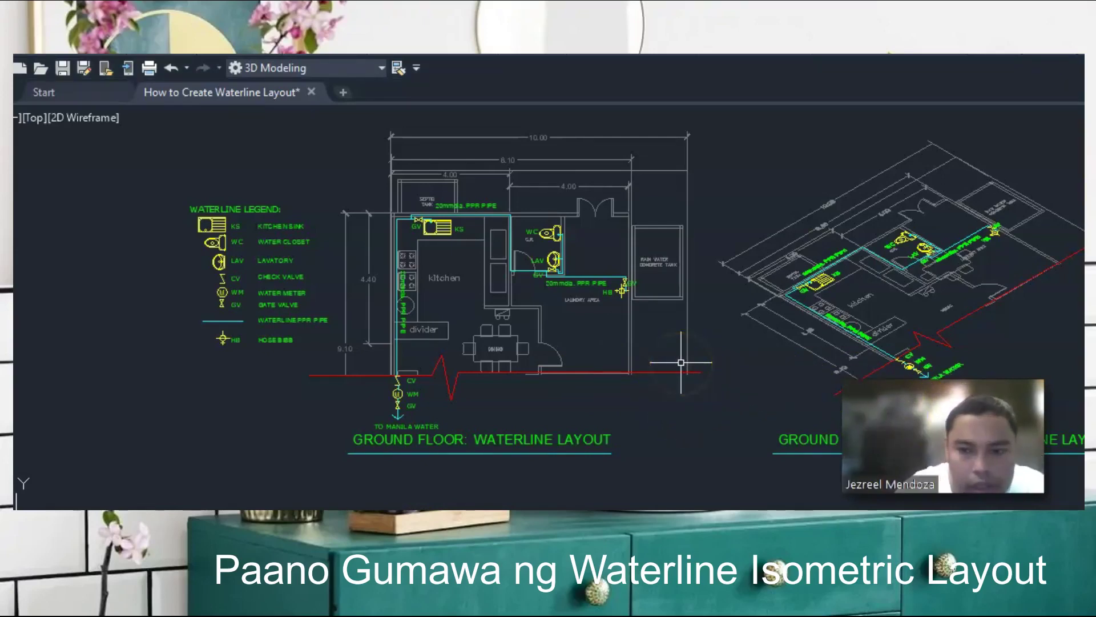
pyautogui.press('XF86AudioRaiseVolume')
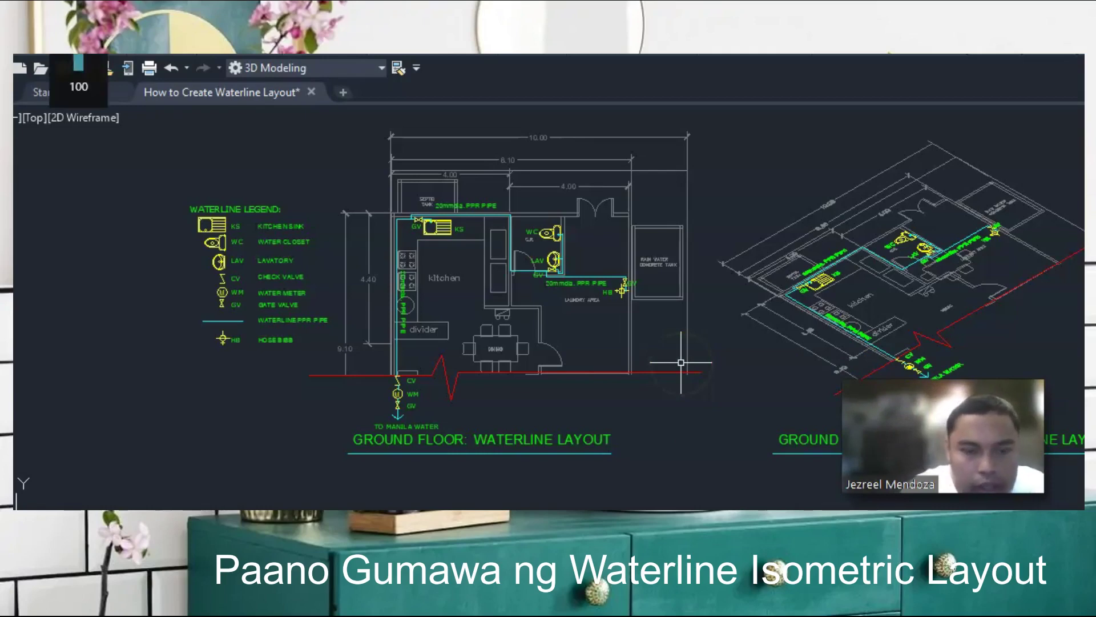
pyautogui.write('c')
pyautogui.press('Return')
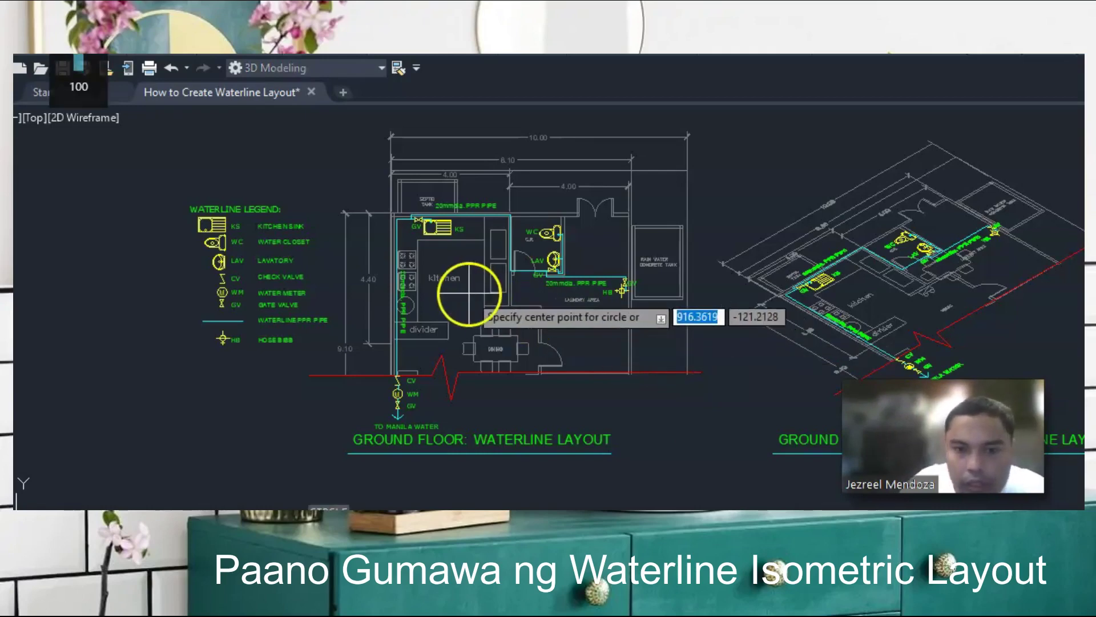
pyautogui.click(469, 293)
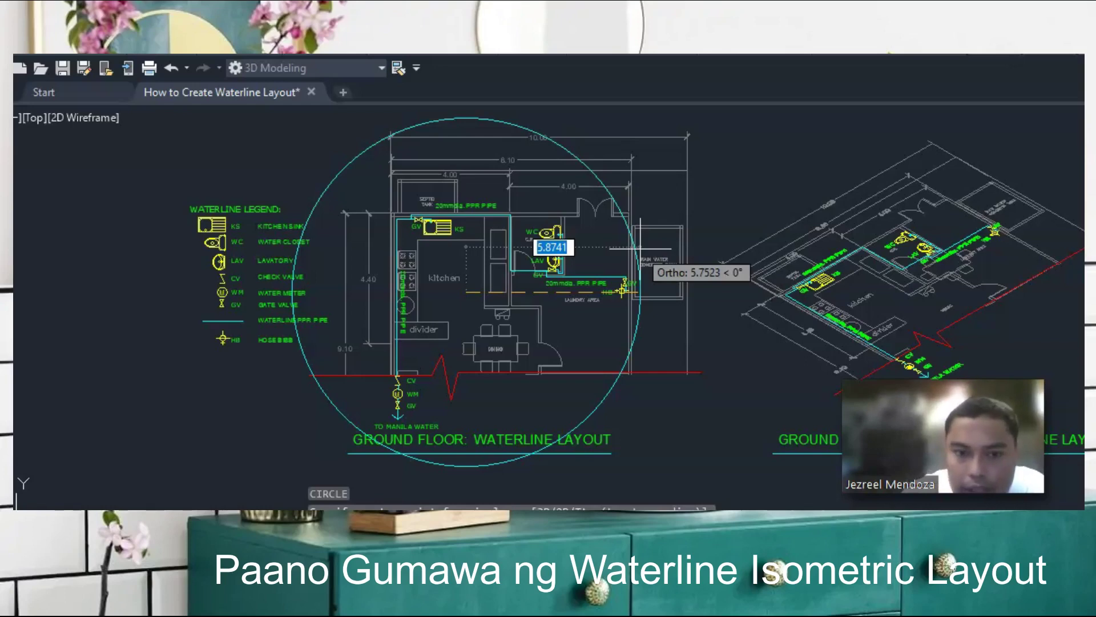
pyautogui.press('Escape')
pyautogui.press('Escape')
pyautogui.press('Escape')
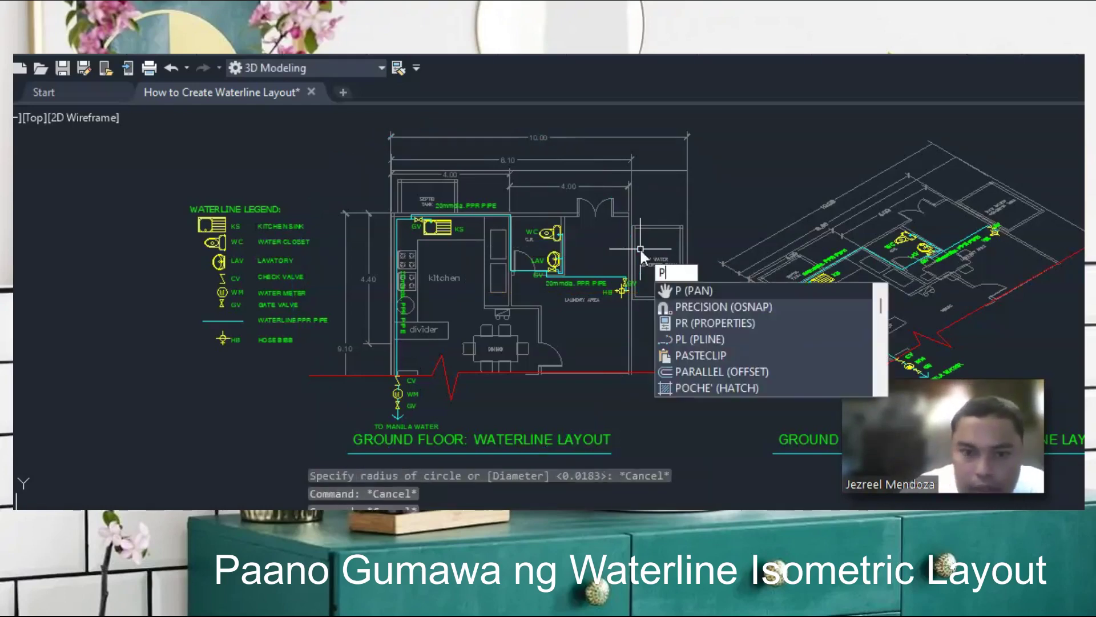
# - Pan and zoom the view over to the isometric waterline layout
pyautogui.press('Return')
pyautogui.moveTo(717, 251); pyautogui.dragTo(311, 274)
pyautogui.scroll(3, 462, 296)
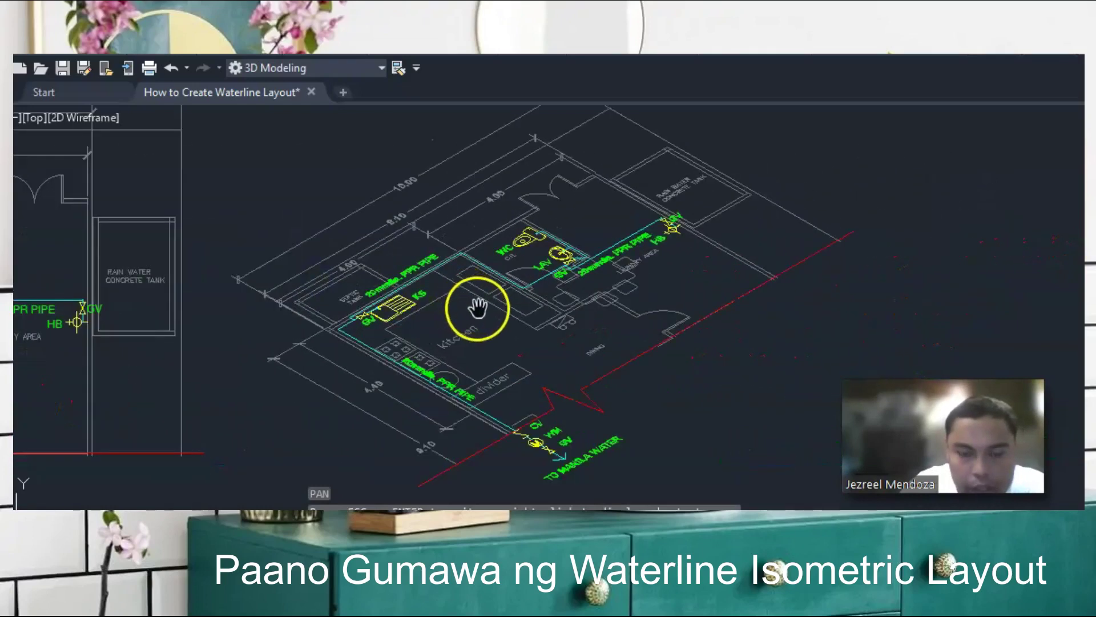
pyautogui.moveTo(476, 308); pyautogui.dragTo(519, 314)
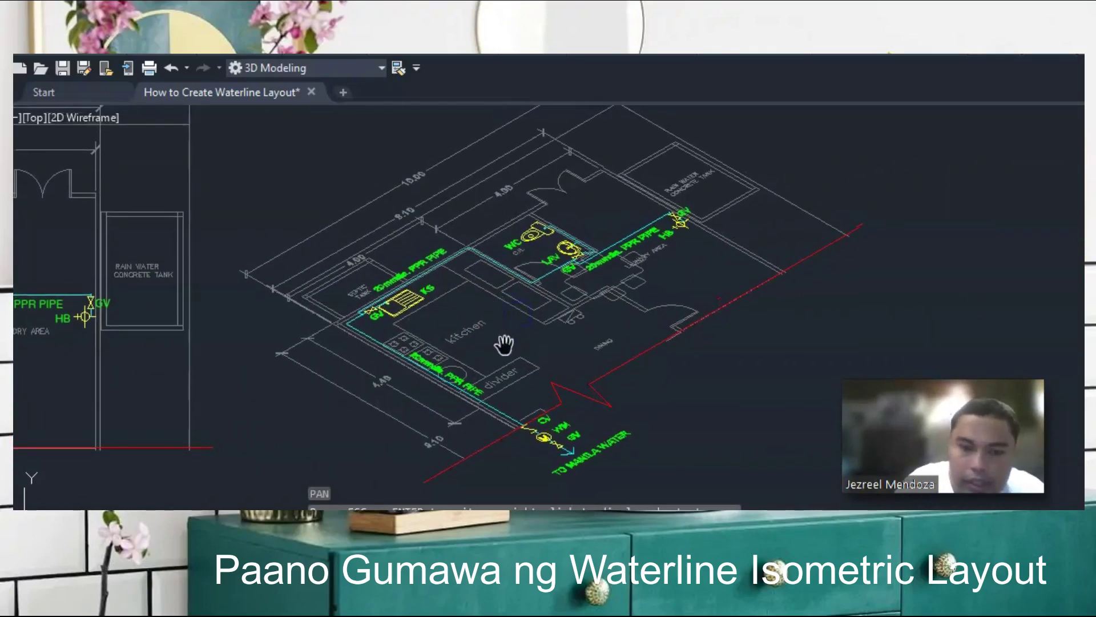
pyautogui.press('Escape')
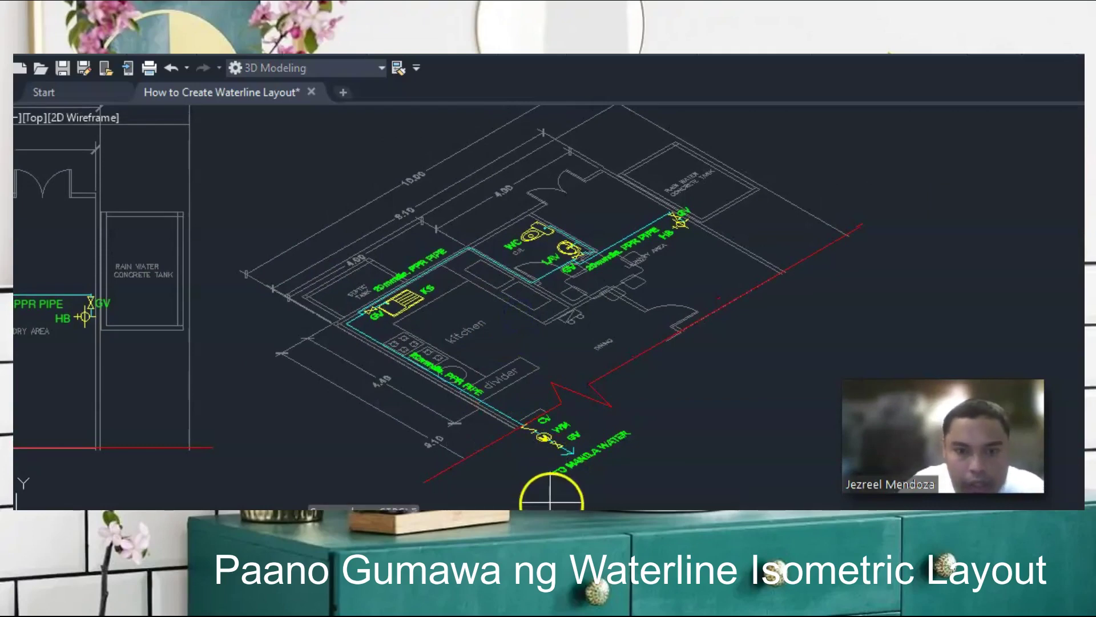
# - Try circle centres at the water line's end and near the septic tank, cancelling each
pyautogui.write('c')
pyautogui.press('Return')
pyautogui.scroll(2, 533, 453)
pyautogui.click(545, 421)
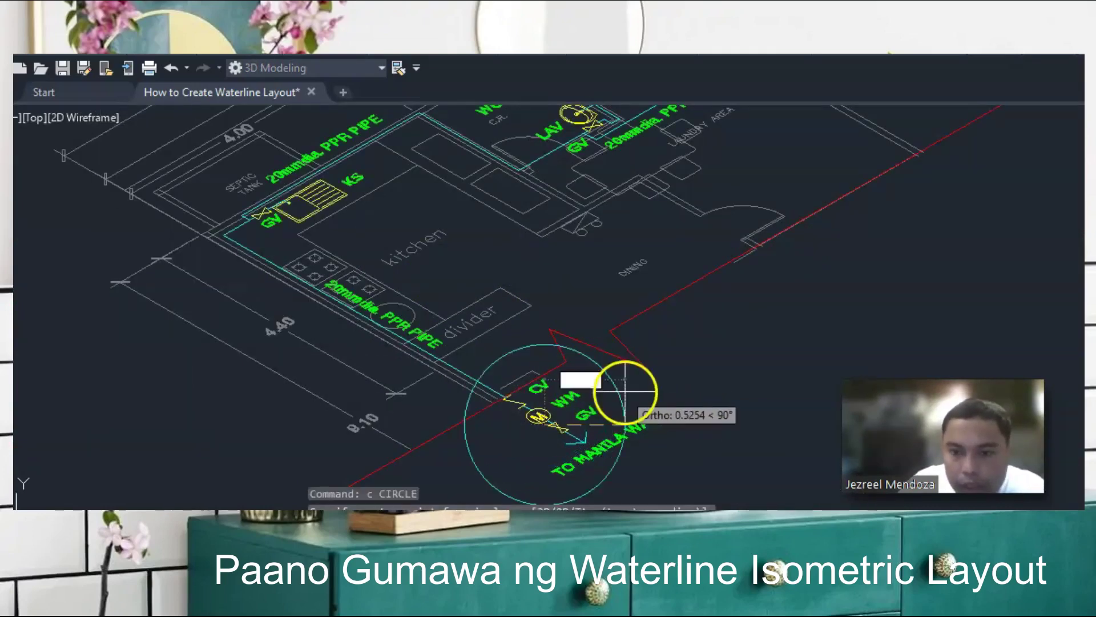
pyautogui.scroll(-3, 626, 391)
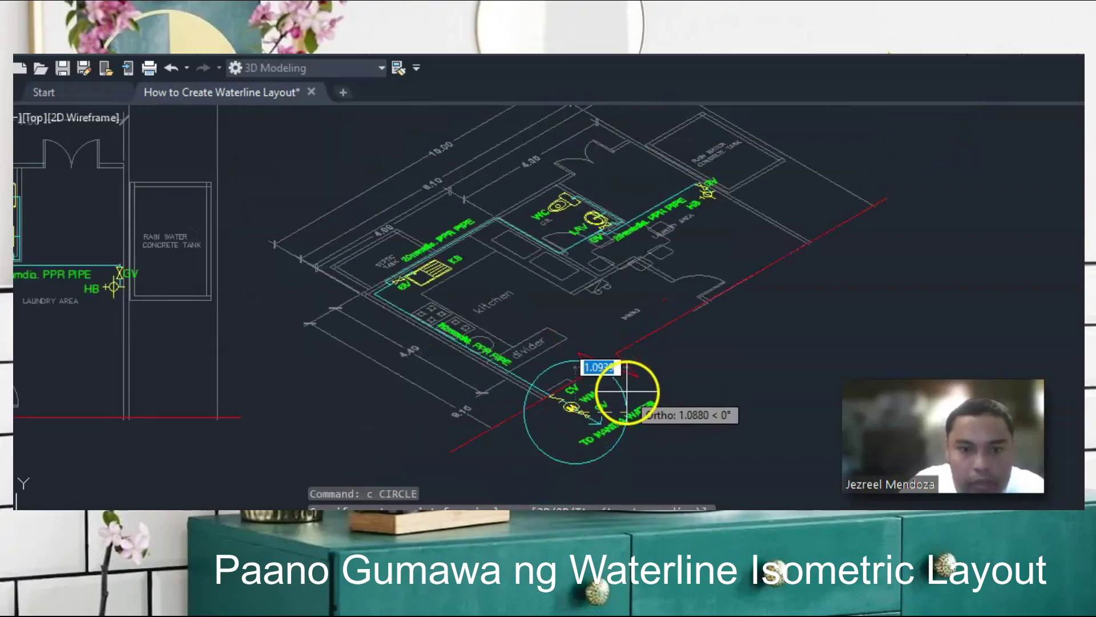
pyautogui.press('Escape')
pyautogui.press('space')
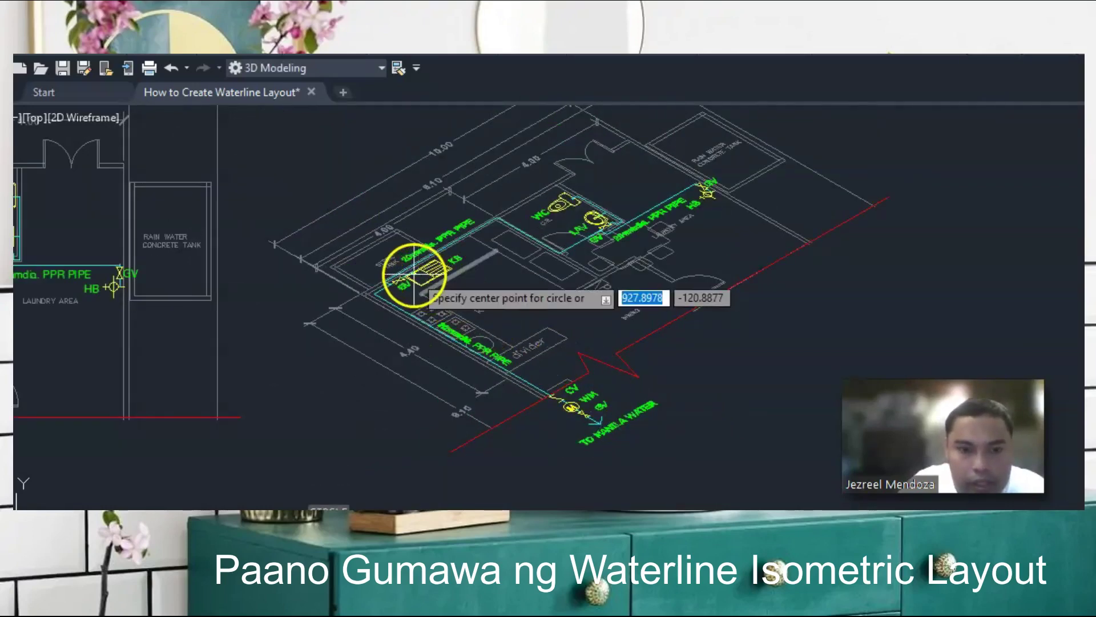
pyautogui.scroll(3, 434, 280)
pyautogui.click(410, 274)
pyautogui.scroll(-3, 467, 281)
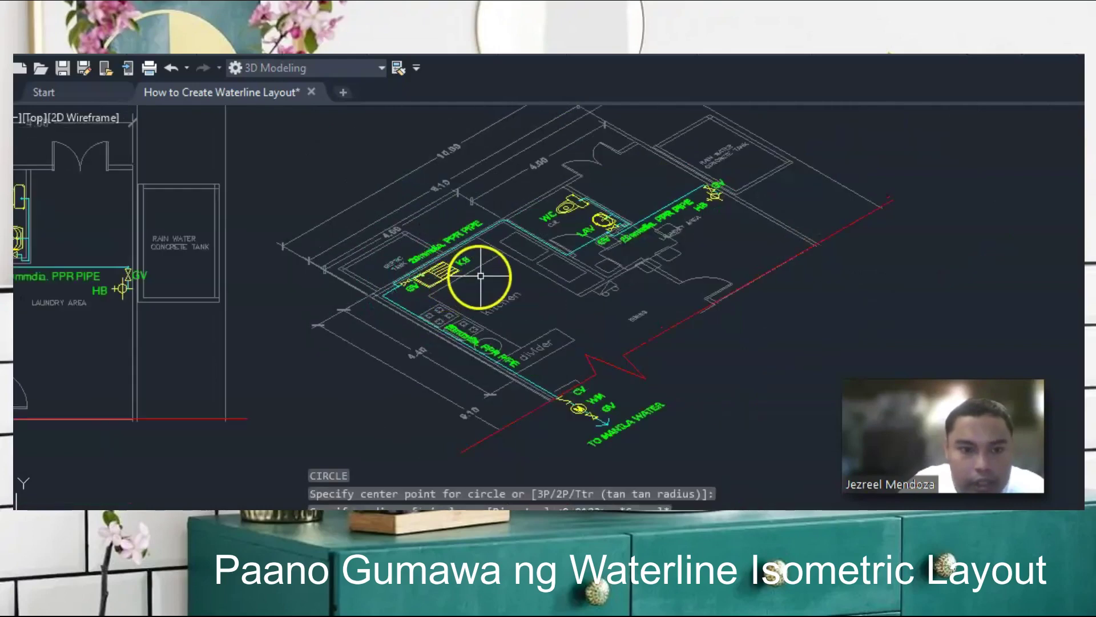
pyautogui.press('Escape')
# - Try circle centres by the WC/LAV and near the hose bibb, cancelling each
pyautogui.press('space')
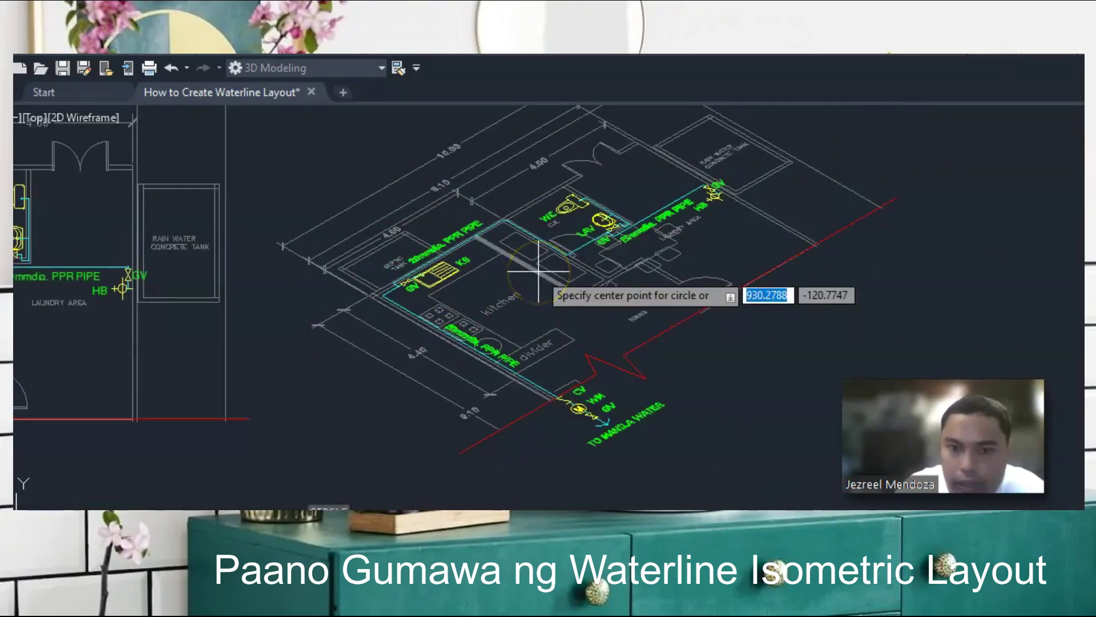
pyautogui.scroll(3, 564, 223)
pyautogui.click(582, 203)
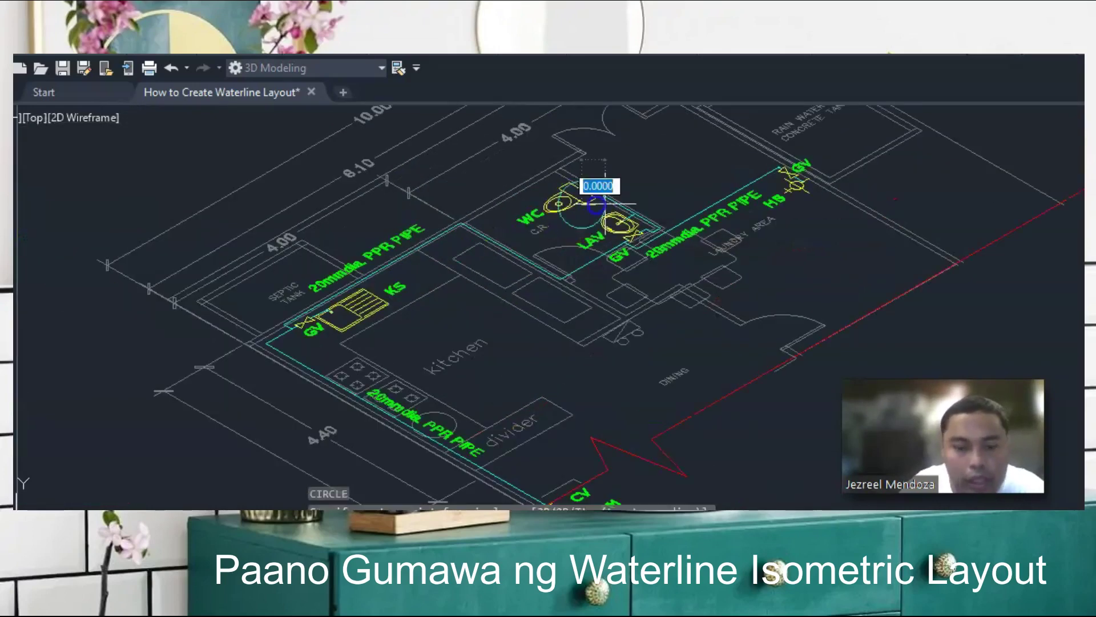
pyautogui.scroll(-5, 594, 203)
pyautogui.press('Escape')
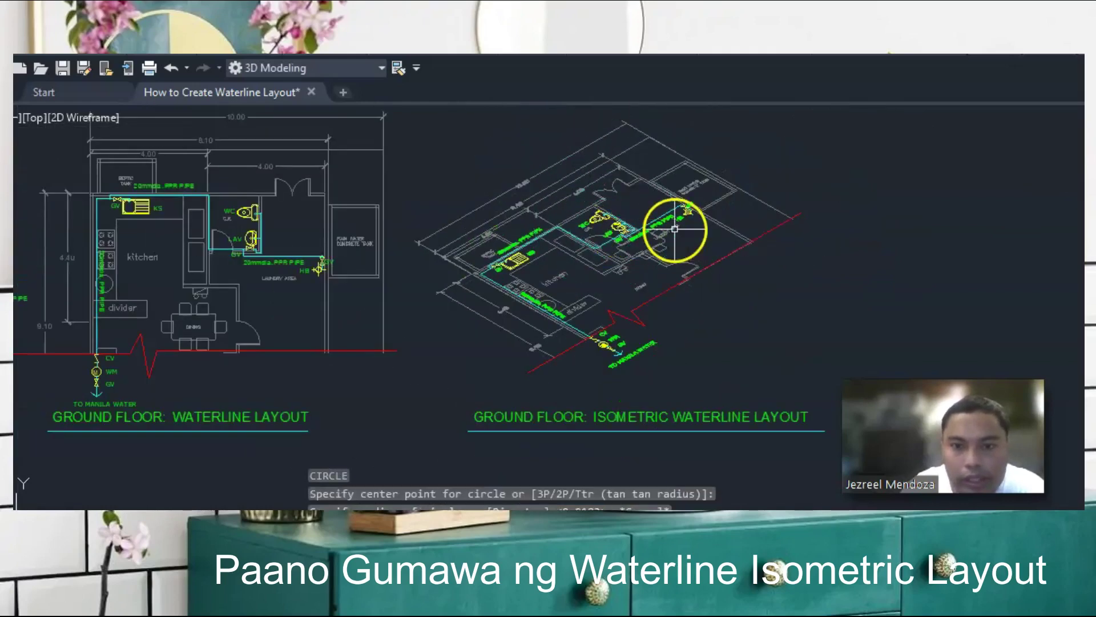
pyautogui.write('c')
pyautogui.press('Return')
pyautogui.scroll(3, 681, 225)
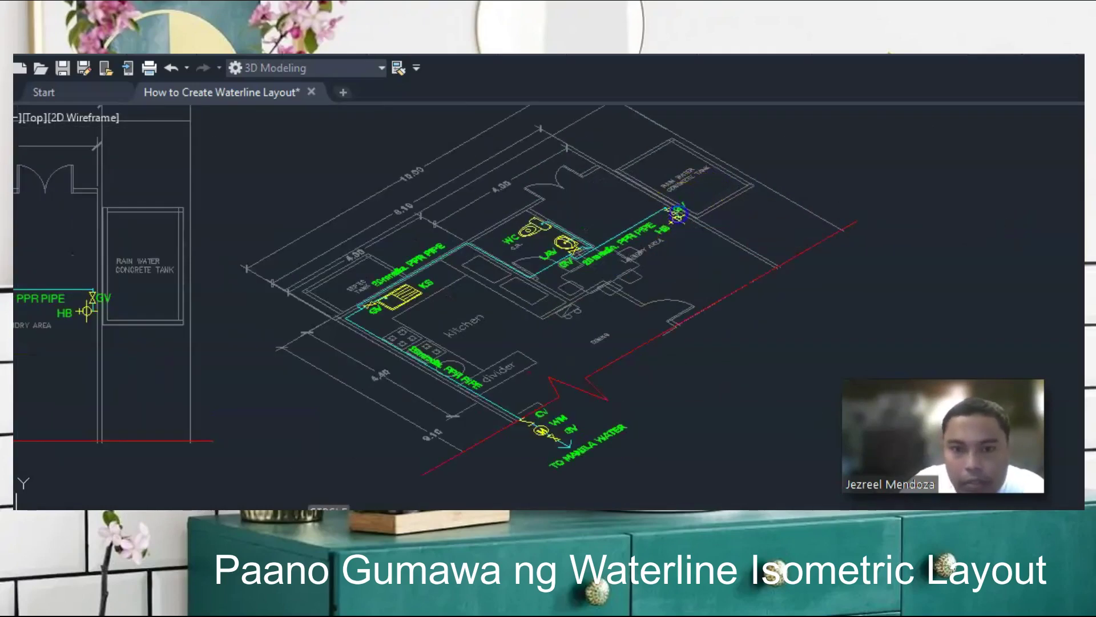
pyautogui.click(682, 213)
pyautogui.press('Escape')
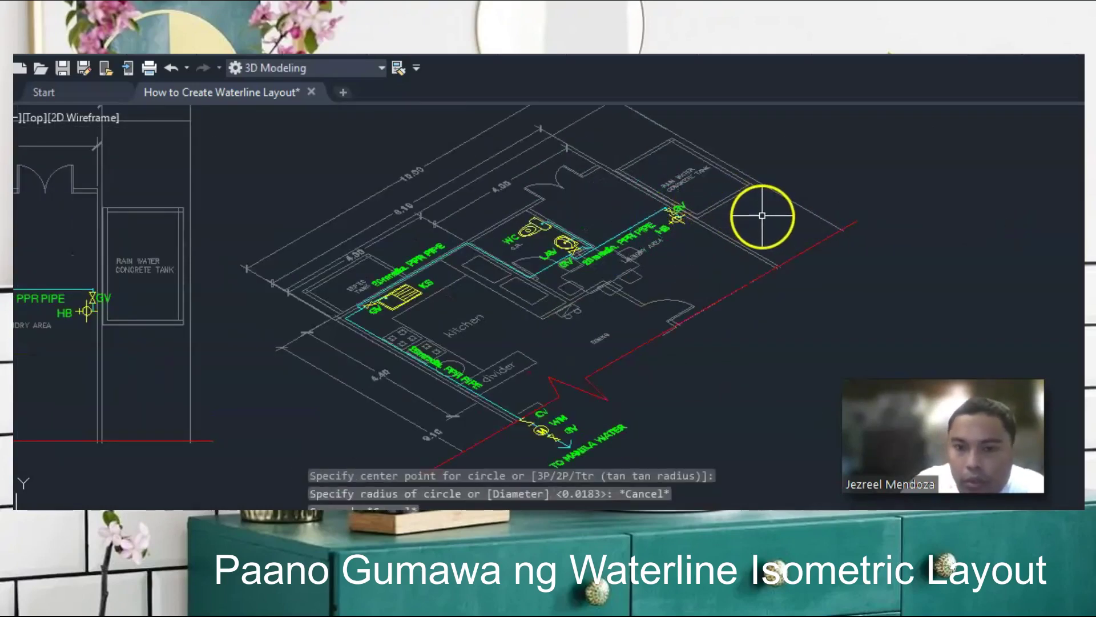
pyautogui.scroll(-2, 721, 221)
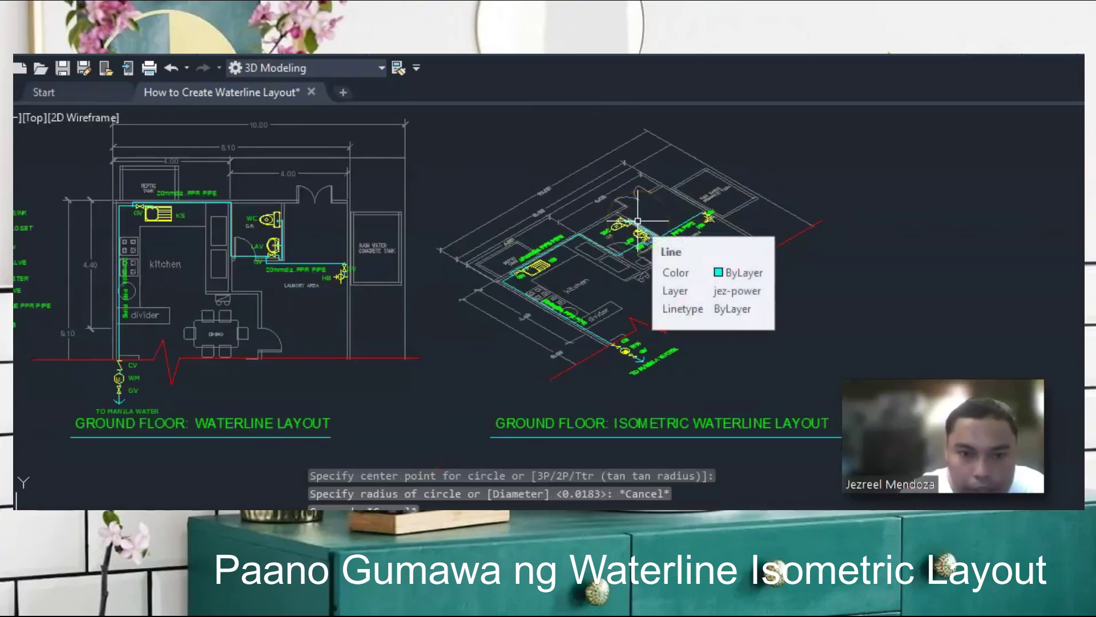
pyautogui.scroll(2, 633, 232)
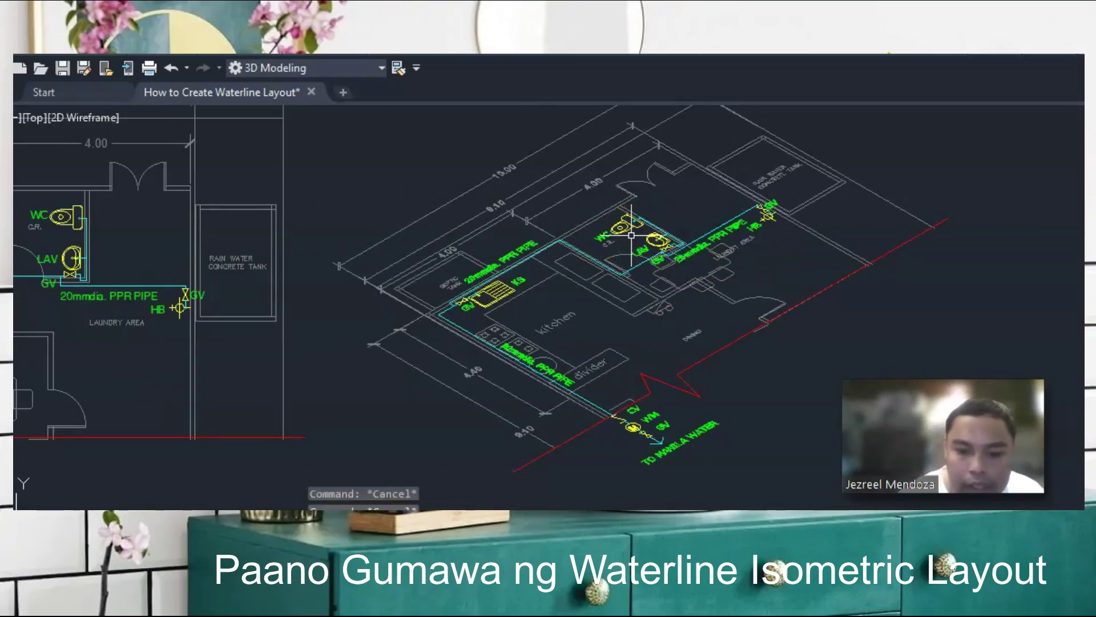
# - Start a MOVE and select the KS sink symbol, its faucet and remaining parts
pyautogui.press('Return')
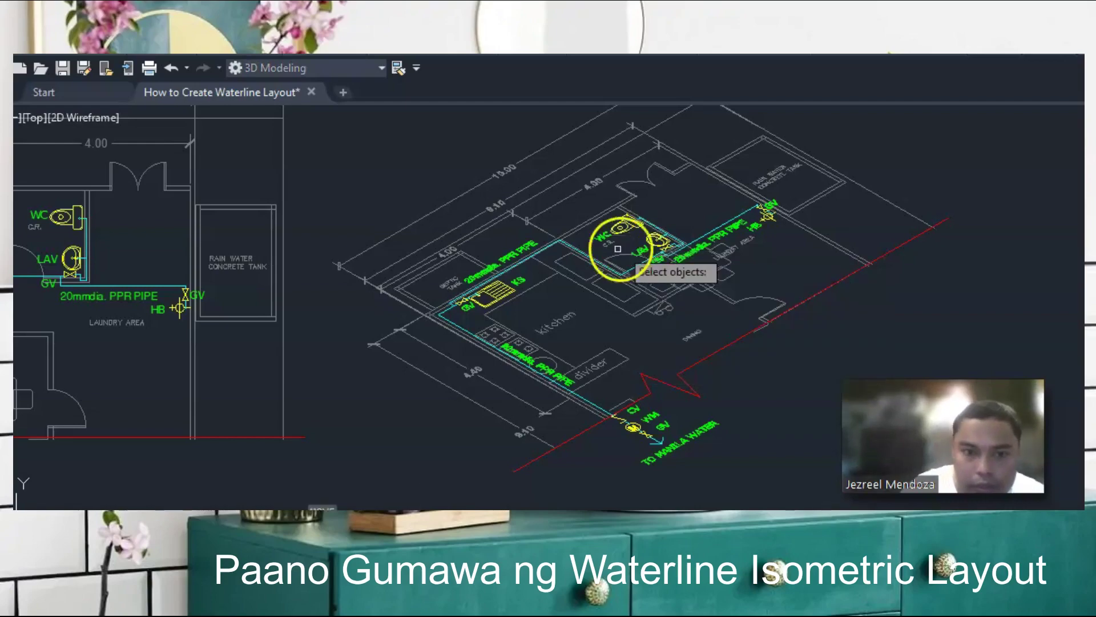
pyautogui.scroll(2, 500, 289)
pyautogui.click(500, 289)
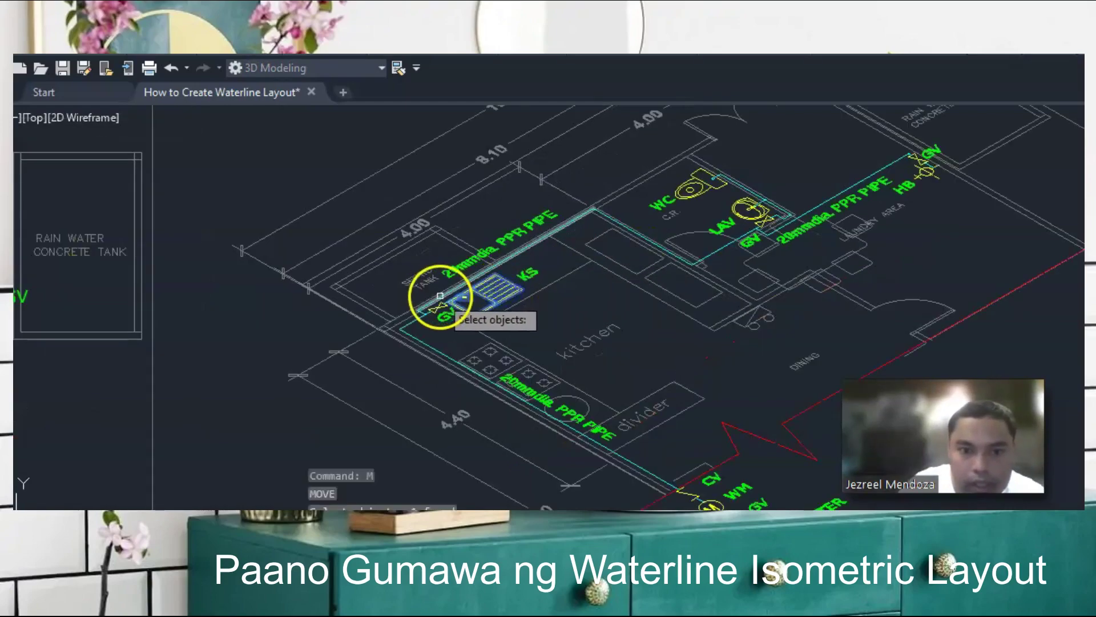
pyautogui.scroll(3, 462, 308)
pyautogui.scroll(2, 462, 308)
pyautogui.click(521, 296)
pyautogui.click(507, 280)
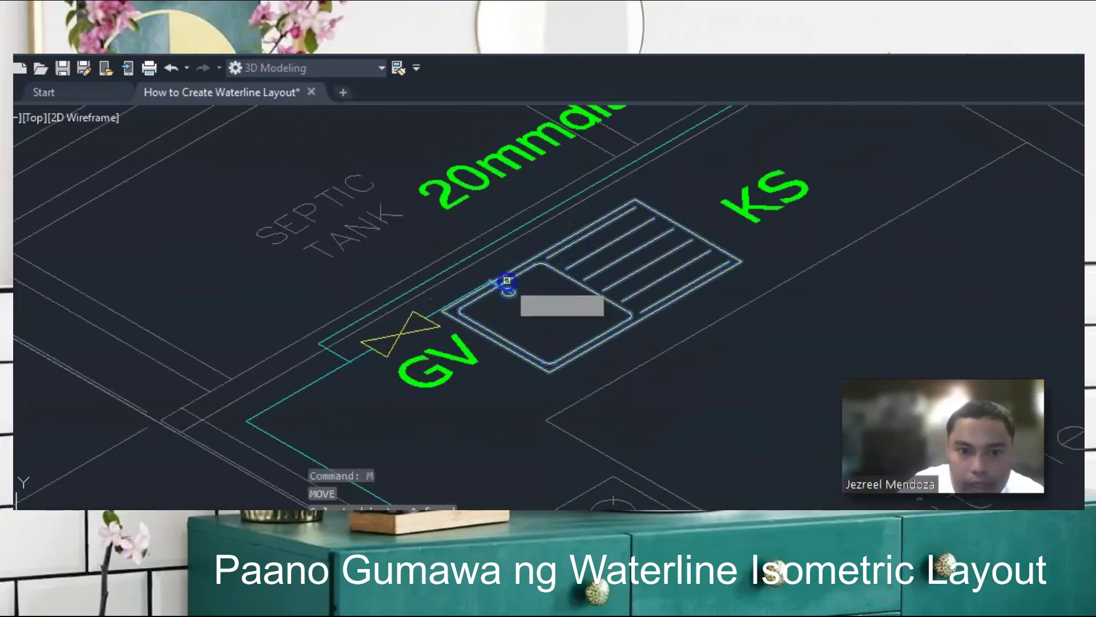
pyautogui.scroll(-4, 418, 289)
pyautogui.scroll(2, 588, 257)
pyautogui.click(576, 254)
pyautogui.click(411, 262)
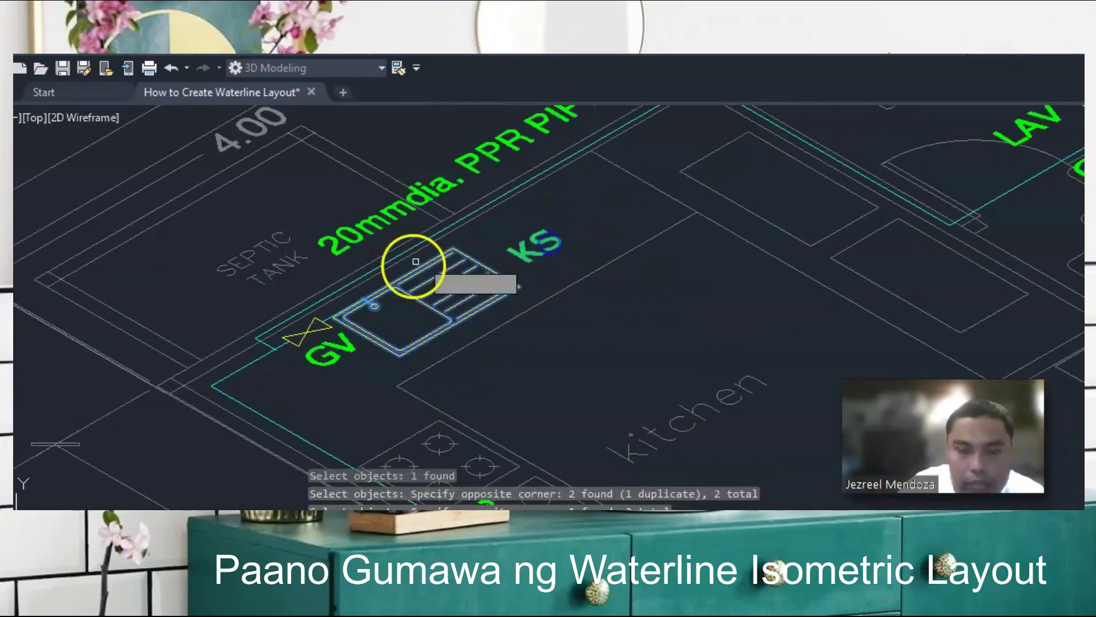
pyautogui.scroll(-4, 457, 274)
pyautogui.scroll(4, 680, 239)
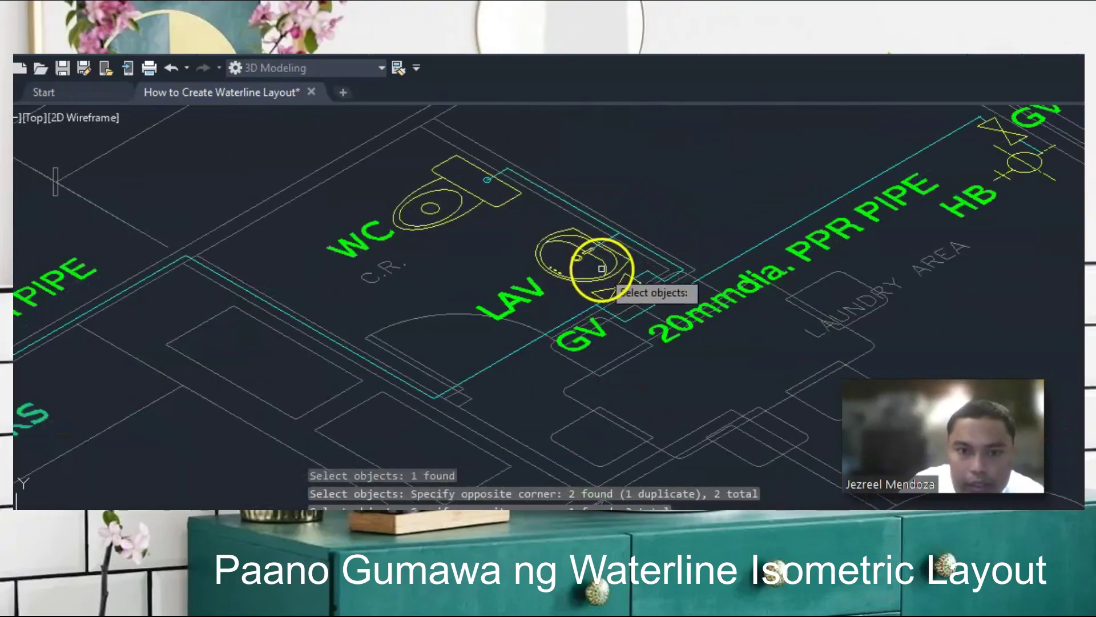
# - Add the lavatory symbol, LAV label and lavatory pipe to the move selection
pyautogui.click(554, 277)
pyautogui.click(552, 281)
pyautogui.click(524, 276)
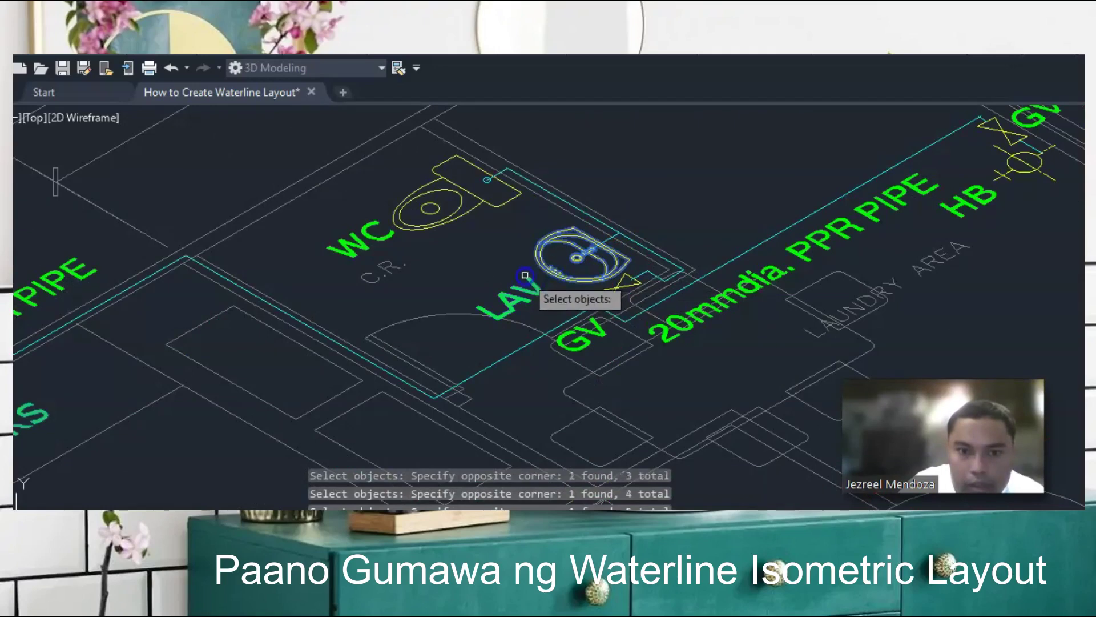
pyautogui.scroll(2, 614, 237)
pyautogui.click(600, 237)
pyautogui.scroll(-4, 675, 244)
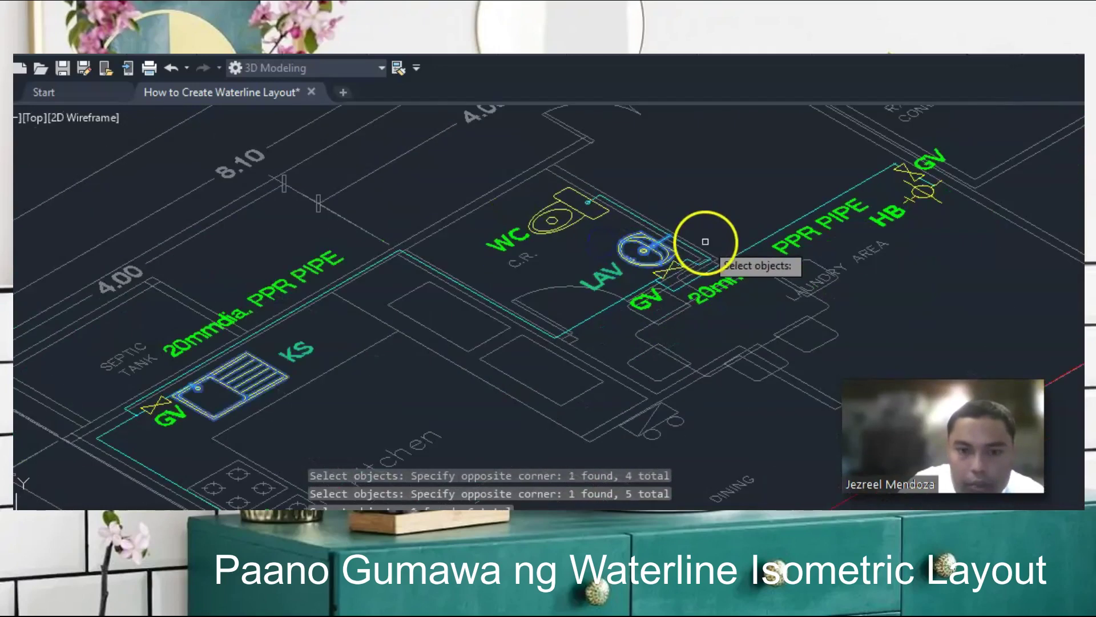
pyautogui.scroll(-2, 632, 247)
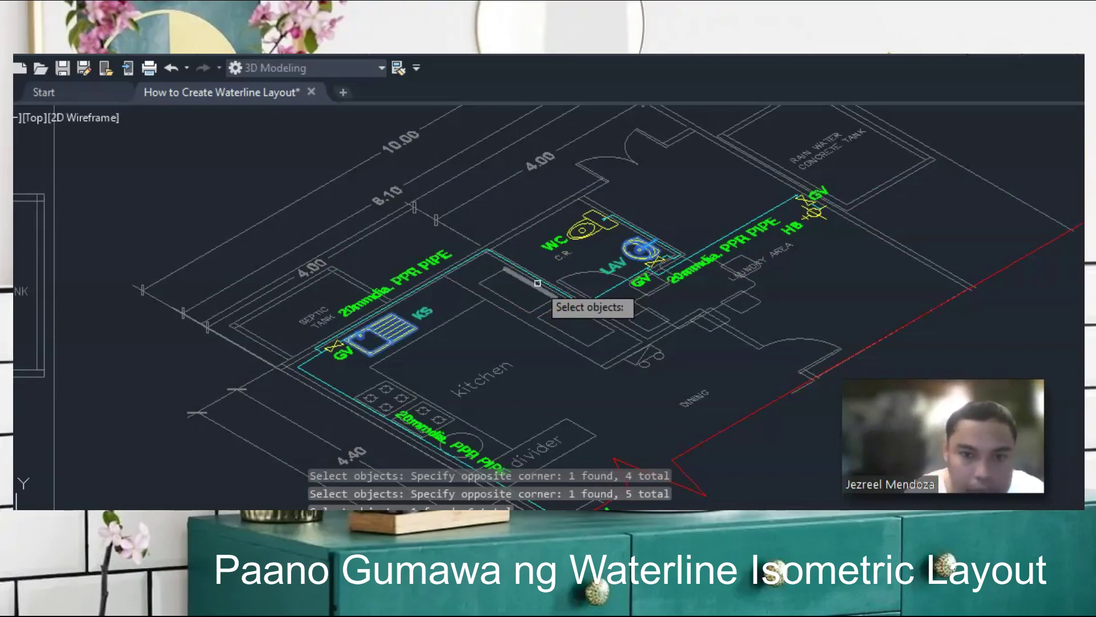
pyautogui.click(537, 283)
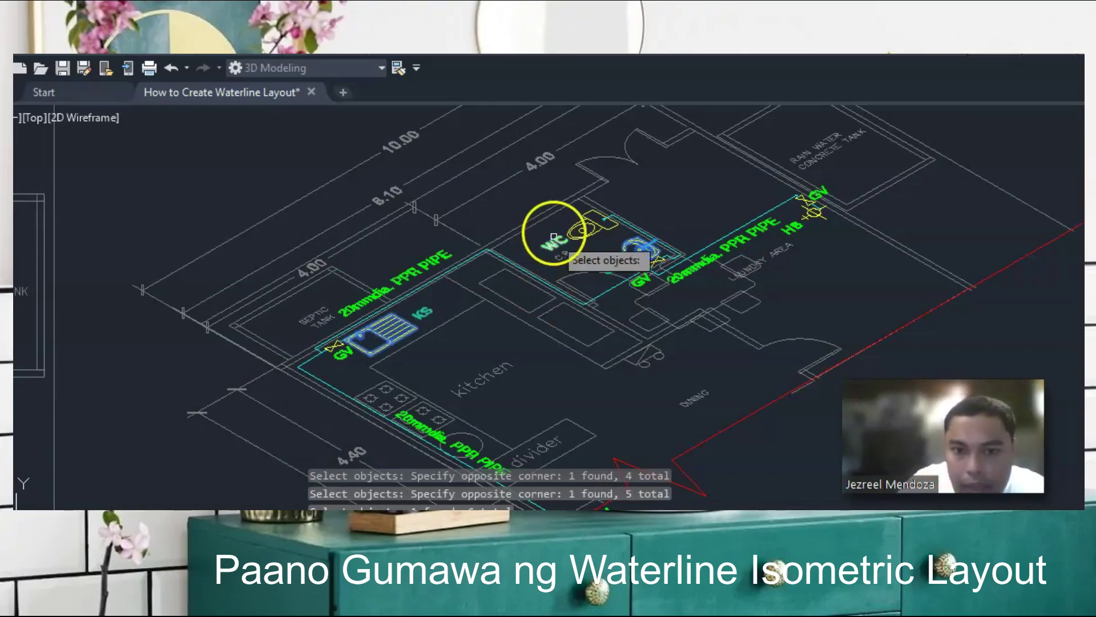
pyautogui.press('Return')
# - Move the selected KS sink group vertically up above the pipe run
pyautogui.click(427, 332)
pyautogui.scroll(1, 428, 240)
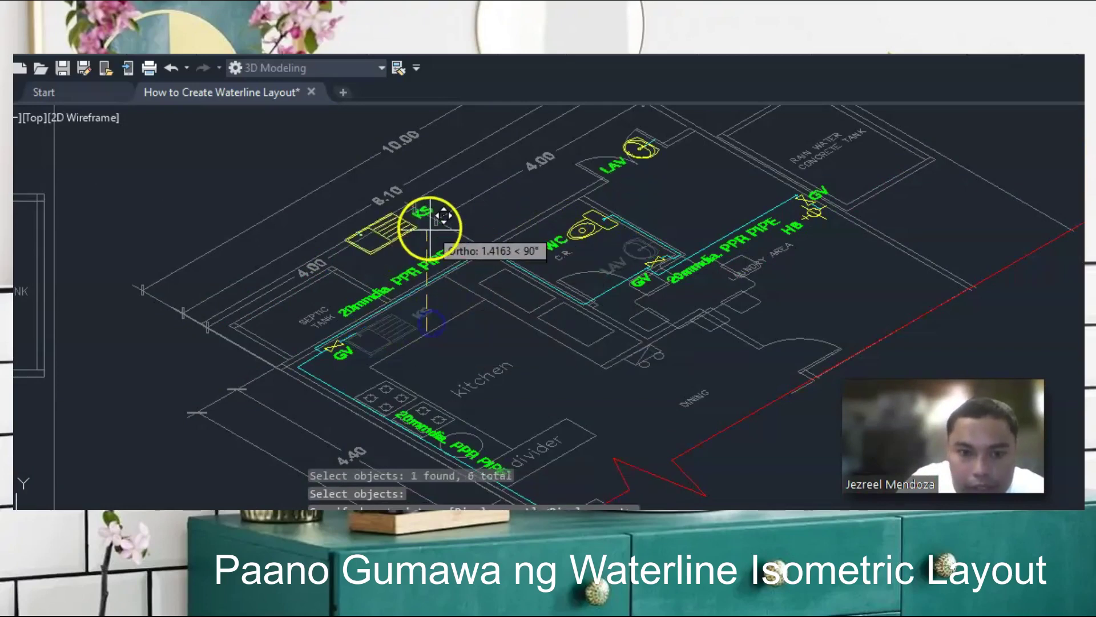
pyautogui.scroll(2, 411, 237)
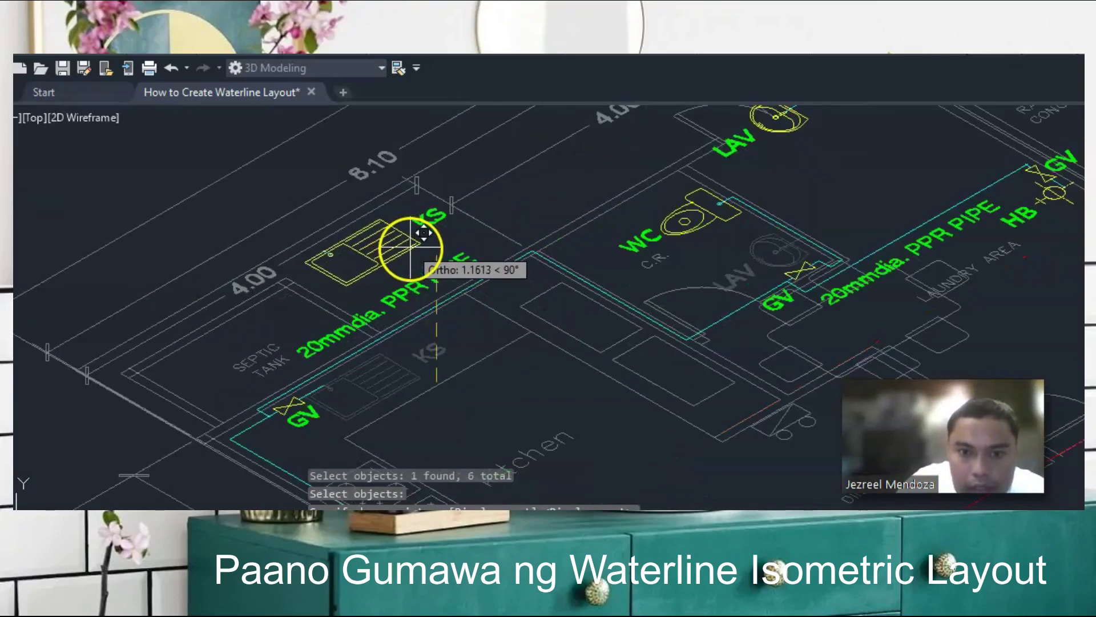
pyautogui.scroll(-2, 424, 242)
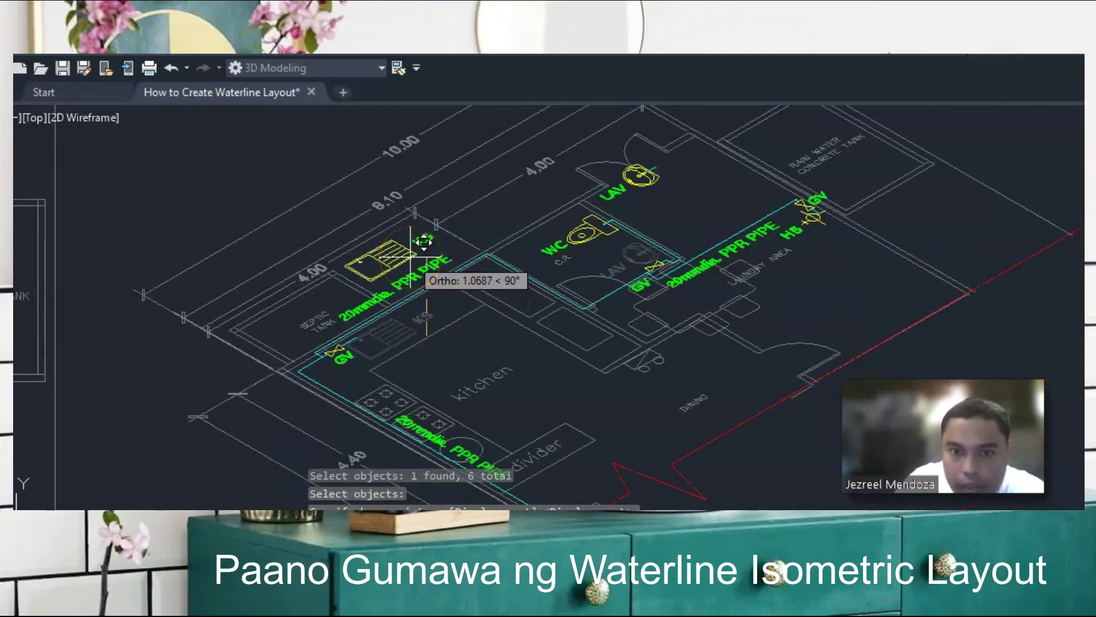
pyautogui.click(424, 242)
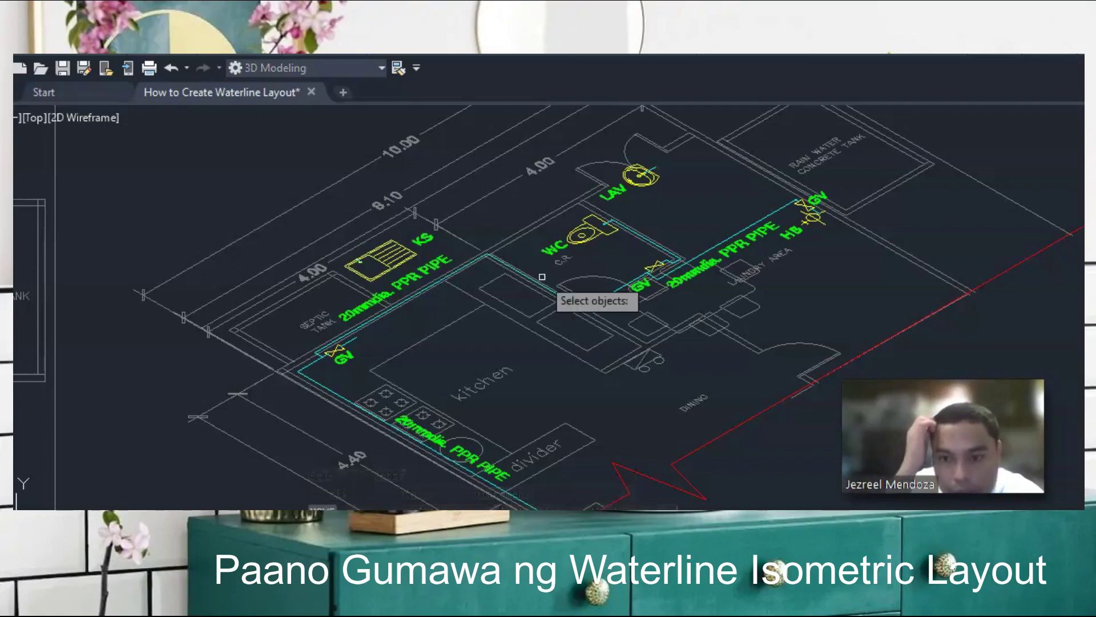
# - Window-select the WC and its supply objects and move them straight up
pyautogui.scroll(2, 563, 244)
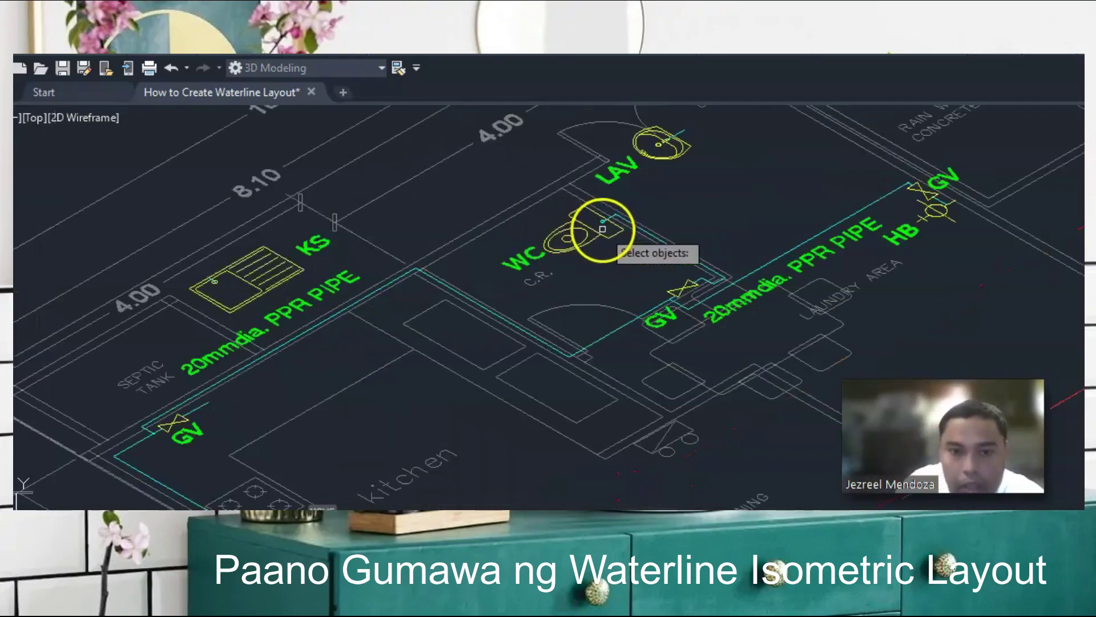
pyautogui.click(591, 260)
pyautogui.click(542, 256)
pyautogui.scroll(3, 596, 228)
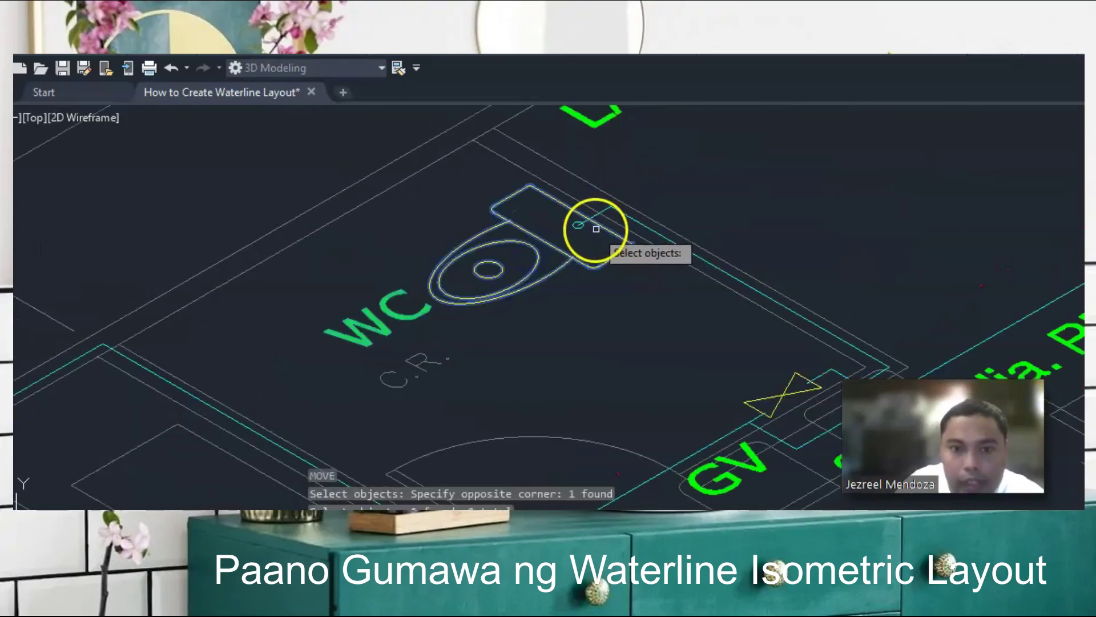
pyautogui.click(588, 234)
pyautogui.click(568, 223)
pyautogui.scroll(-4, 573, 238)
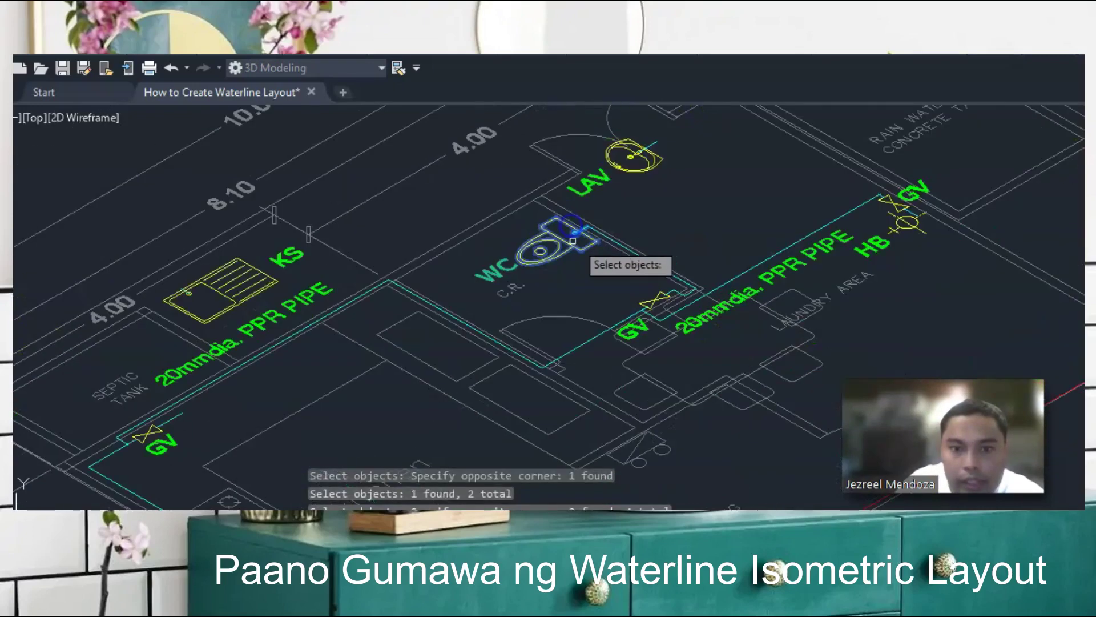
pyautogui.press('space')
pyautogui.click(646, 222)
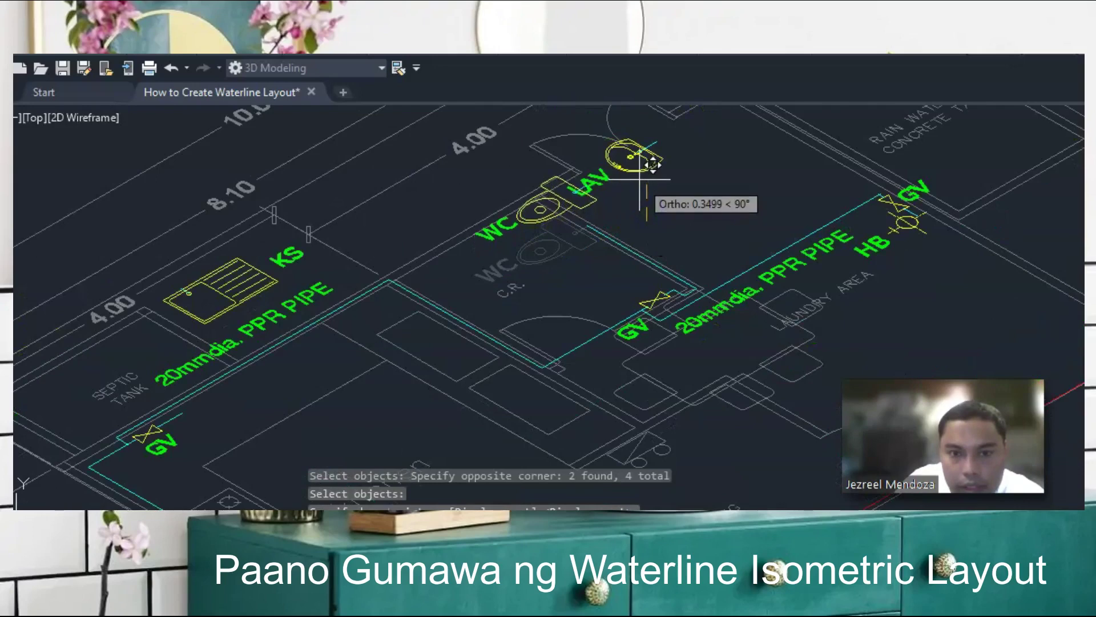
pyautogui.click(642, 182)
# - Move the LAV label beside the raised lavatory
pyautogui.write('m')
pyautogui.press('Return')
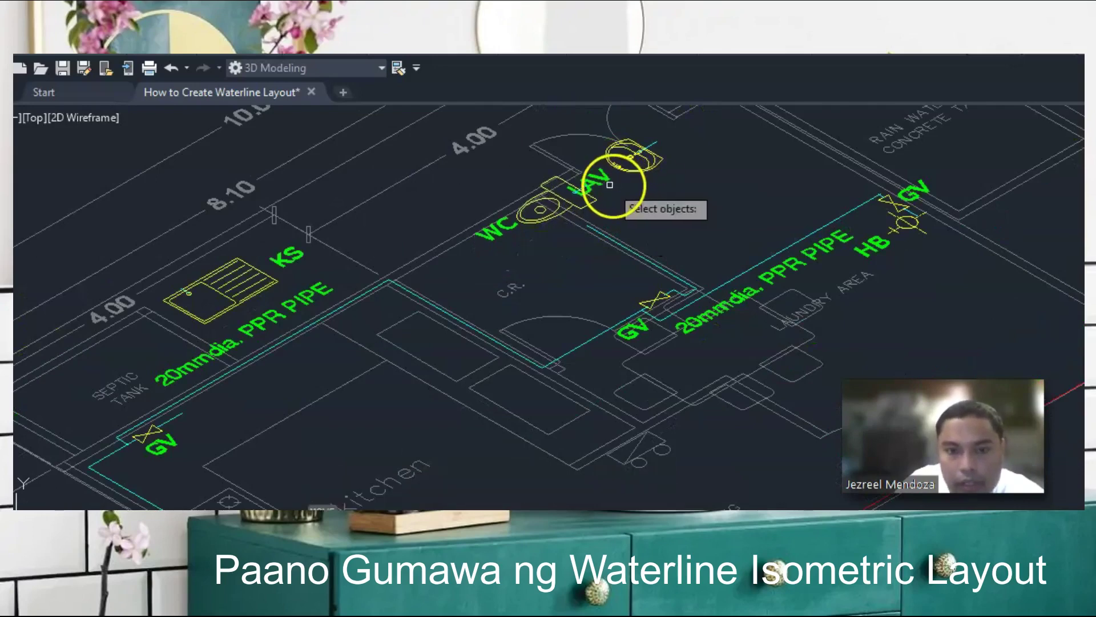
pyautogui.click(600, 186)
pyautogui.press('space')
pyautogui.click(598, 189)
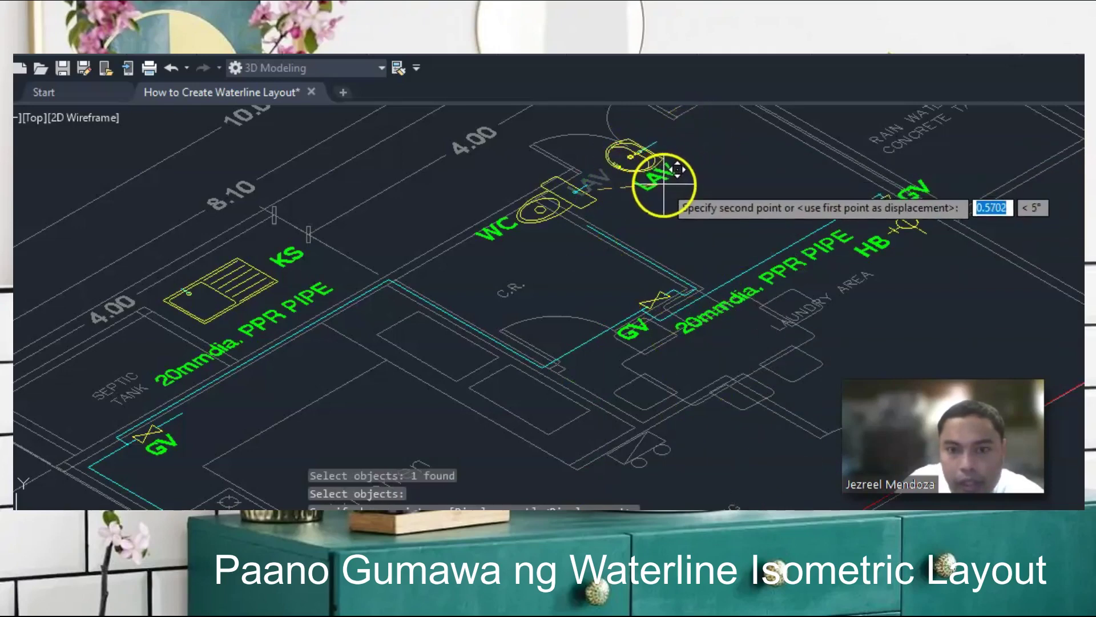
pyautogui.click(658, 181)
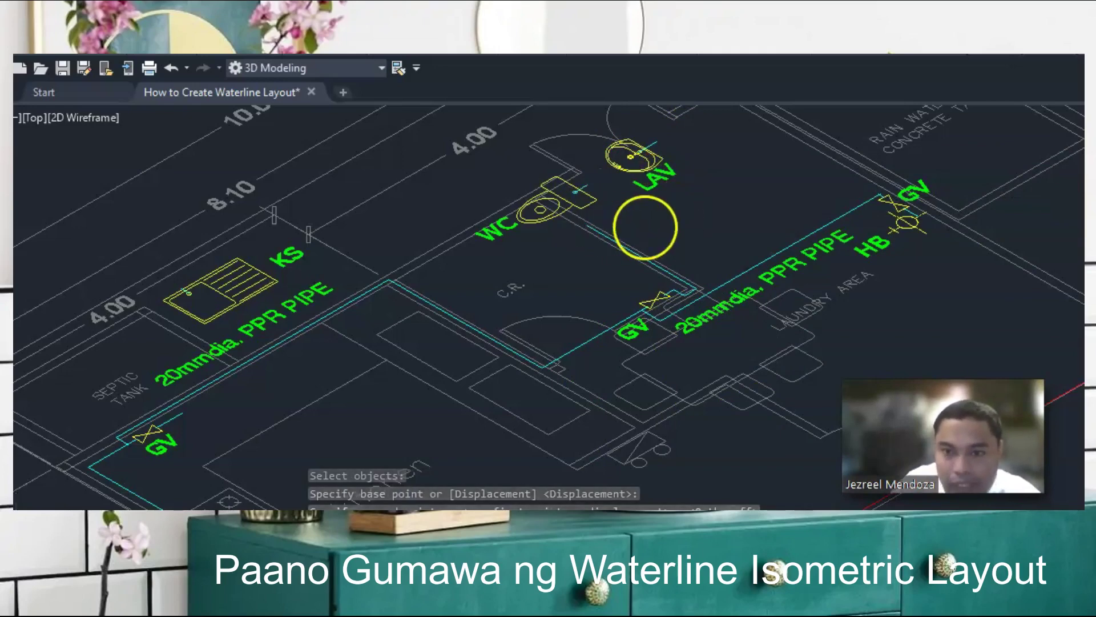
pyautogui.scroll(-2, 646, 227)
pyautogui.press('Escape')
pyautogui.press('Escape')
# - Move the GV valve and HB hose bibb symbol up above the pipe run
pyautogui.write('m')
pyautogui.press('Return')
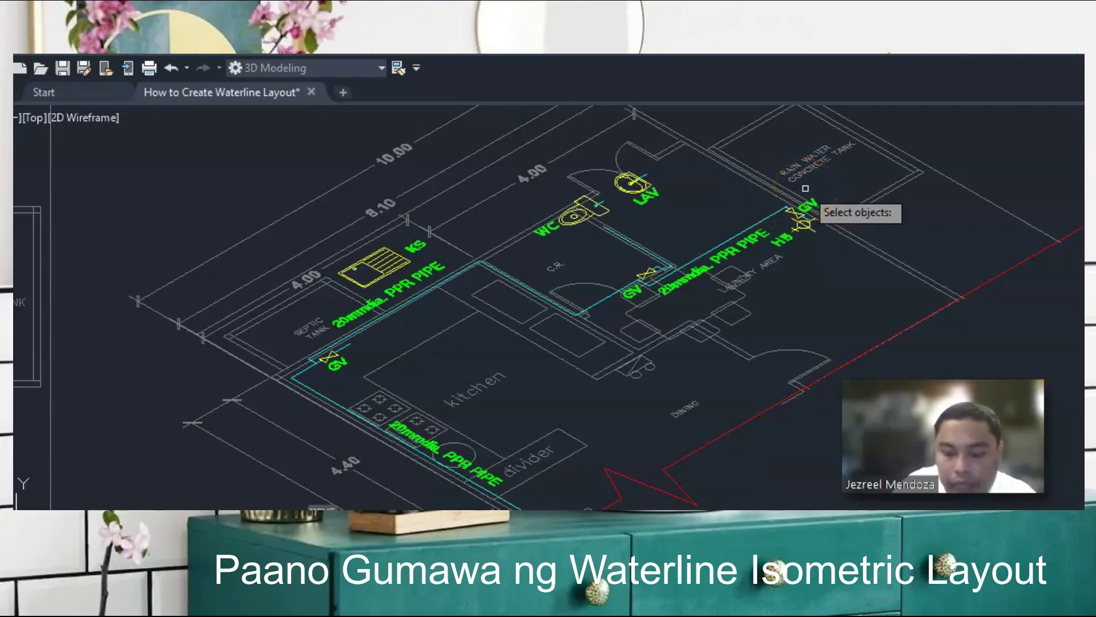
pyautogui.scroll(2, 805, 189)
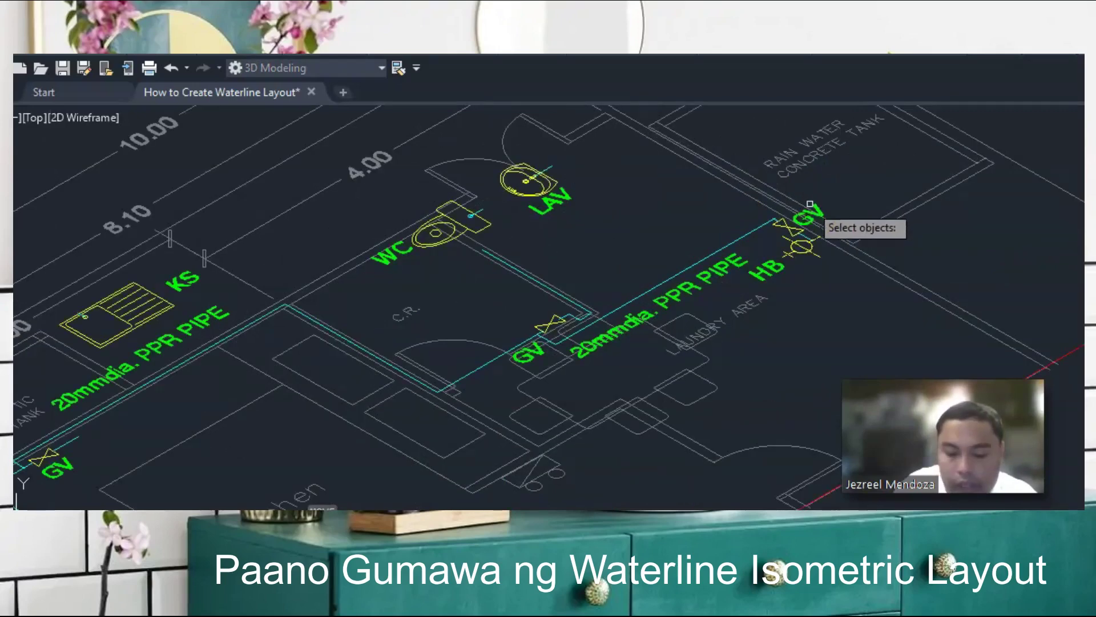
pyautogui.click(806, 227)
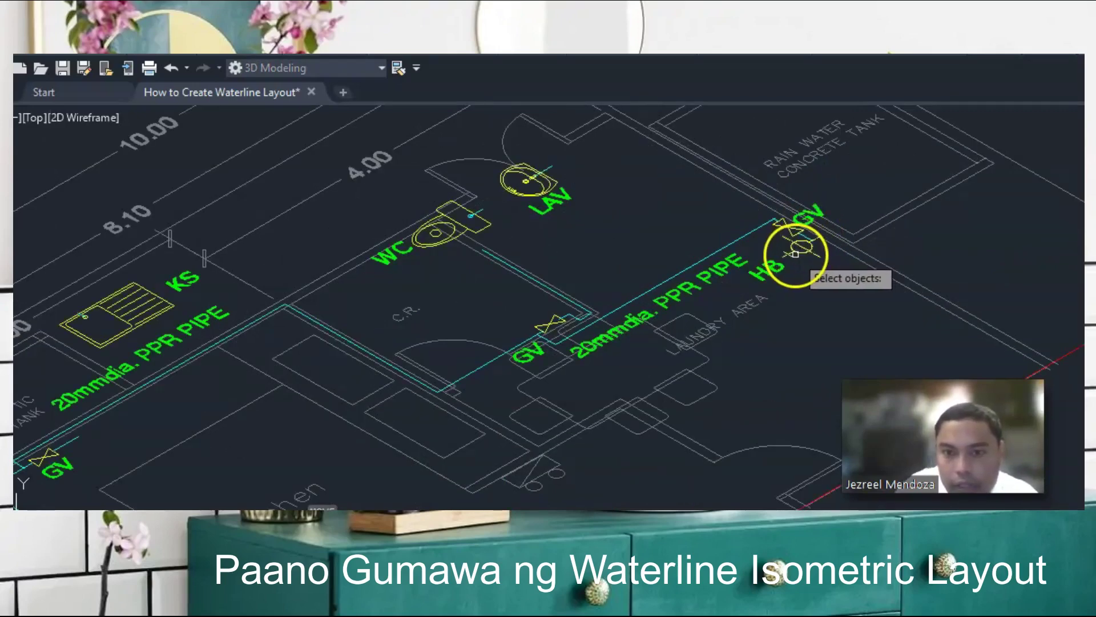
pyautogui.click(805, 224)
pyautogui.scroll(4, 804, 234)
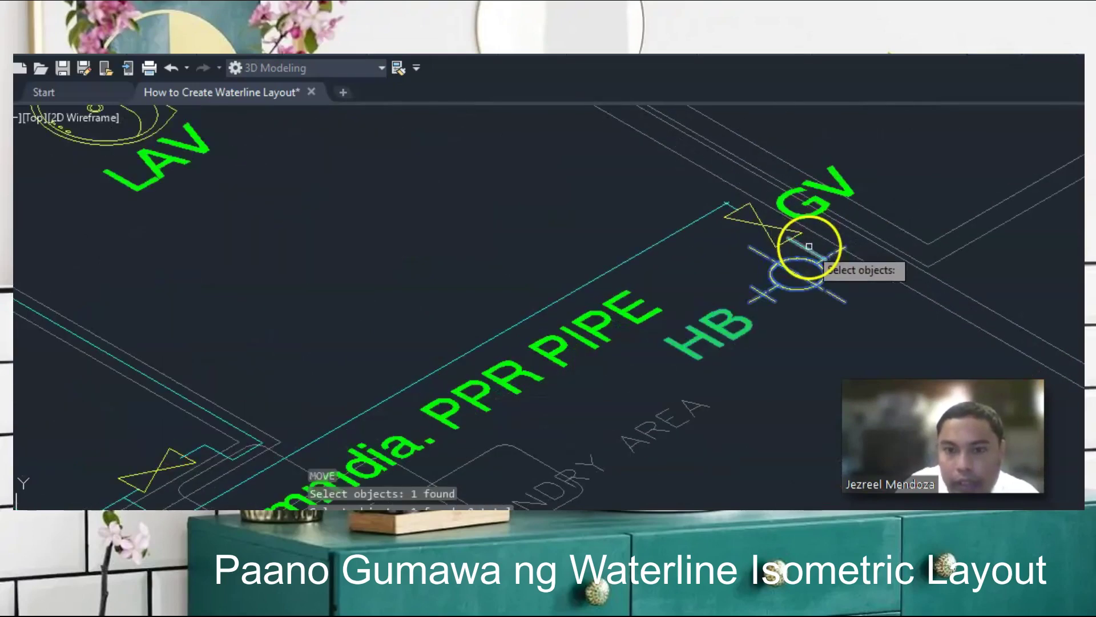
pyautogui.click(761, 245)
pyautogui.scroll(-3, 778, 257)
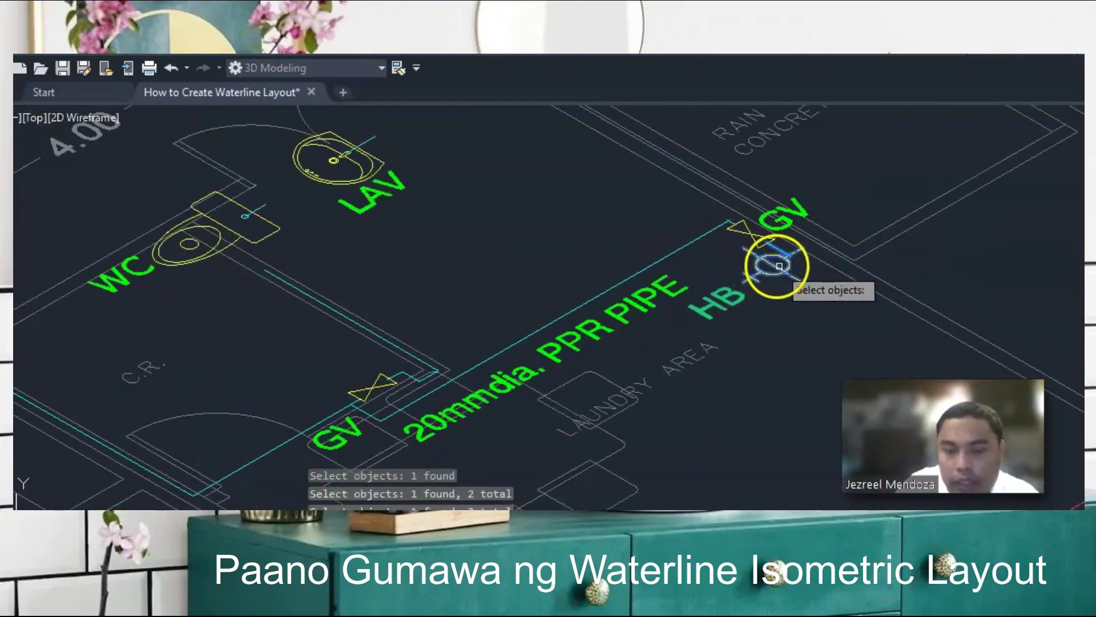
pyautogui.press('Return')
pyautogui.click(828, 299)
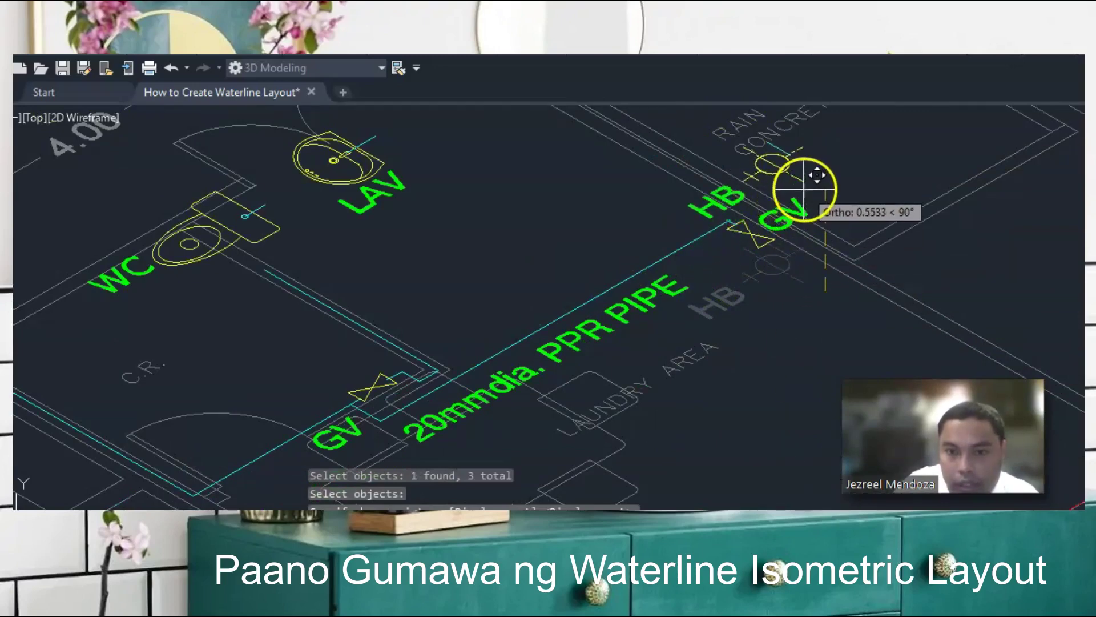
pyautogui.click(809, 174)
pyautogui.scroll(-5, 833, 240)
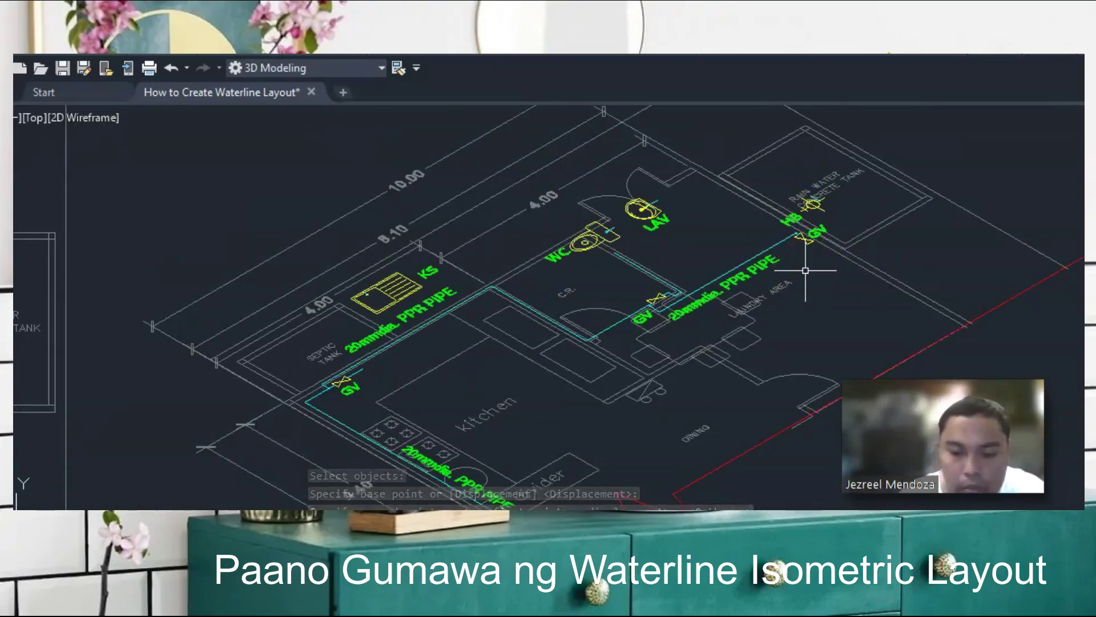
# - Draw a vertical riser line from the pipe near GV up to the kitchen sink
pyautogui.write('l')
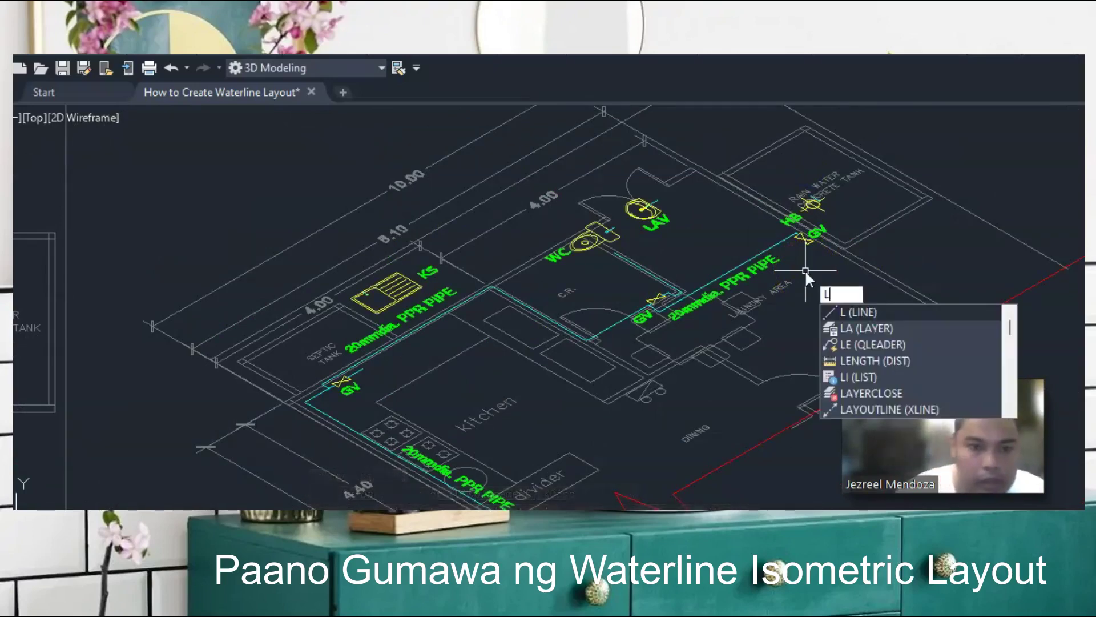
pyautogui.press('Return')
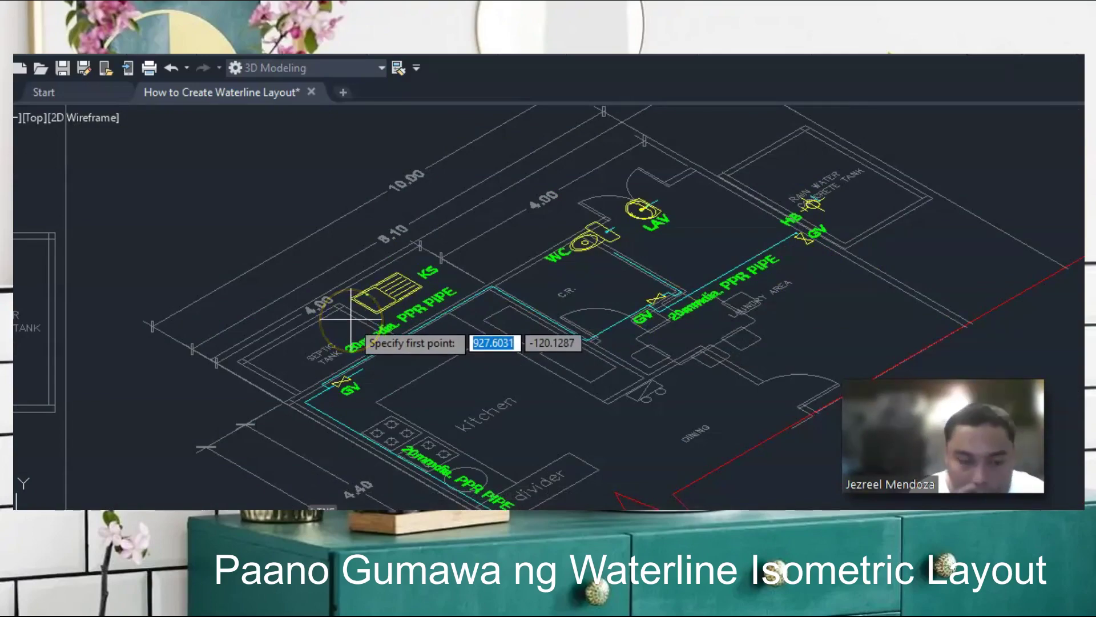
pyautogui.scroll(4, 365, 374)
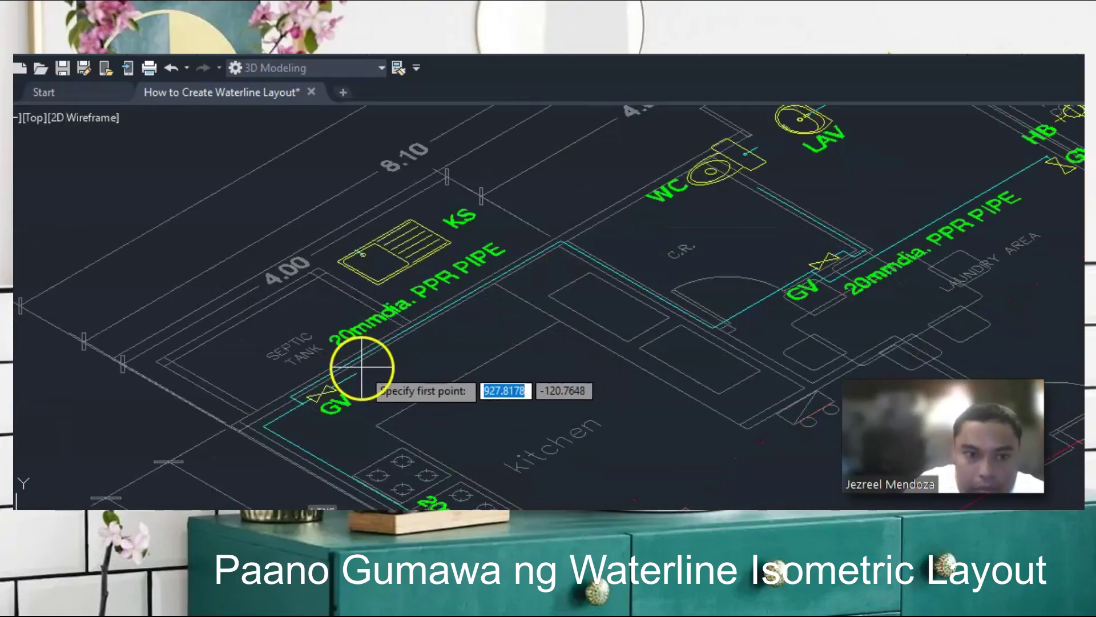
pyautogui.click(350, 385)
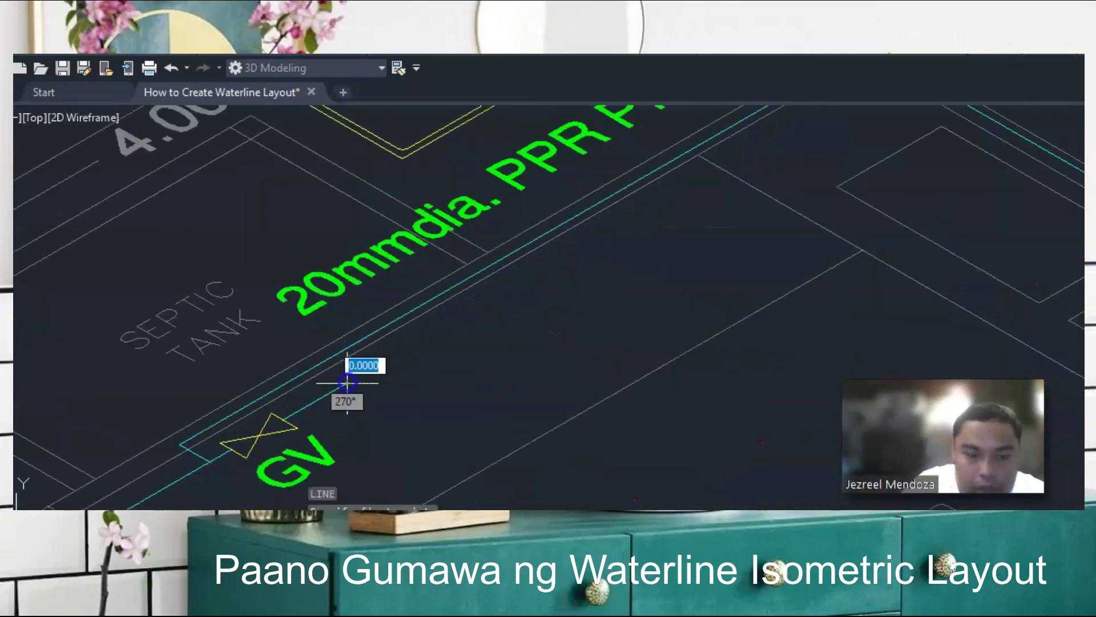
pyautogui.scroll(-3, 350, 343)
pyautogui.scroll(3, 348, 260)
pyautogui.scroll(3, 348, 260)
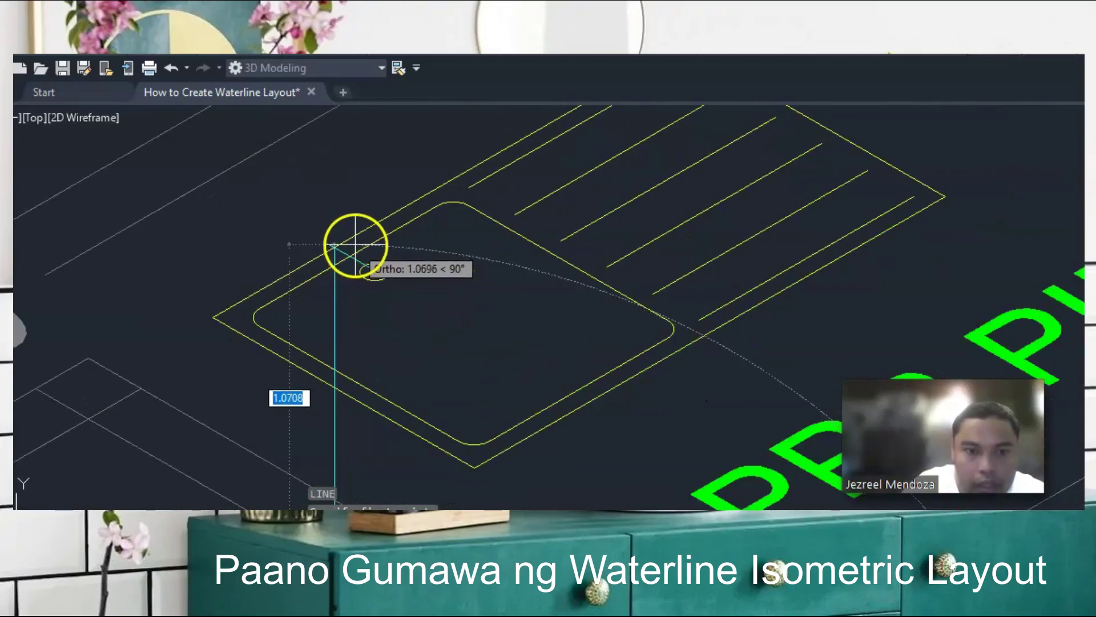
pyautogui.click(354, 246)
pyautogui.scroll(-4, 354, 246)
pyautogui.press('Escape')
# - Extend the riser's top and run a short branch into the sink outlet
pyautogui.click(354, 242)
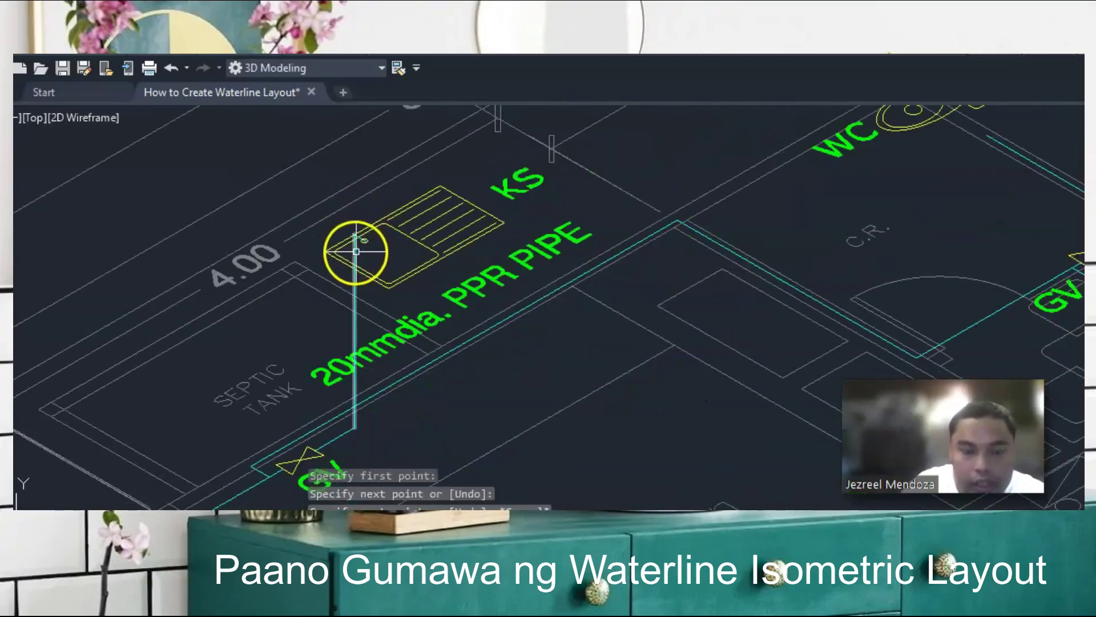
pyautogui.press('Return')
pyautogui.scroll(4, 355, 242)
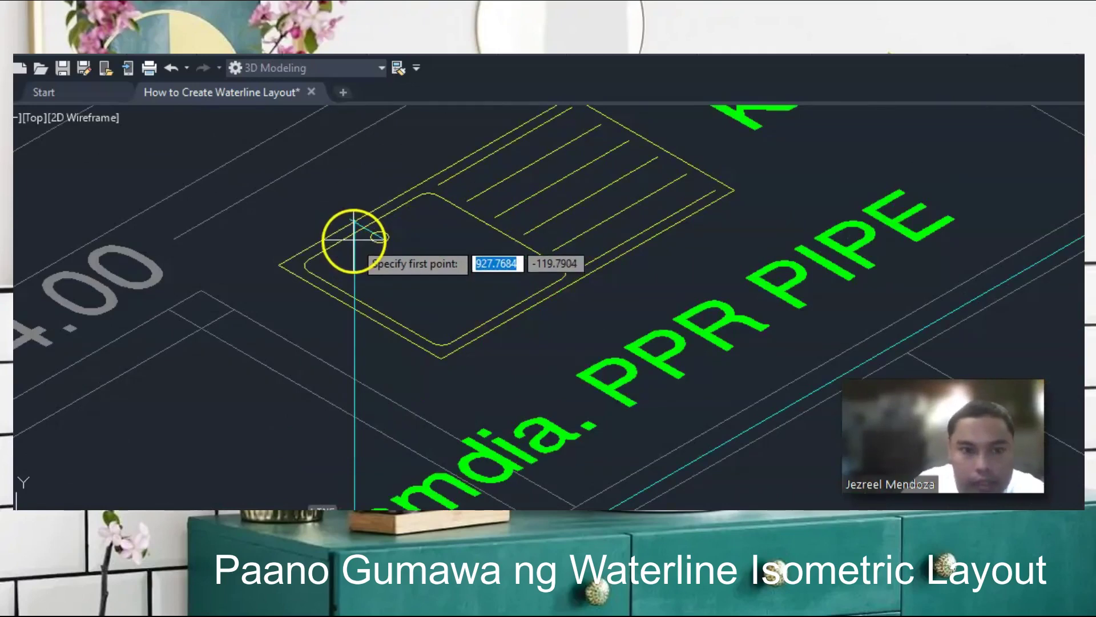
pyautogui.click(354, 240)
pyautogui.click(370, 169)
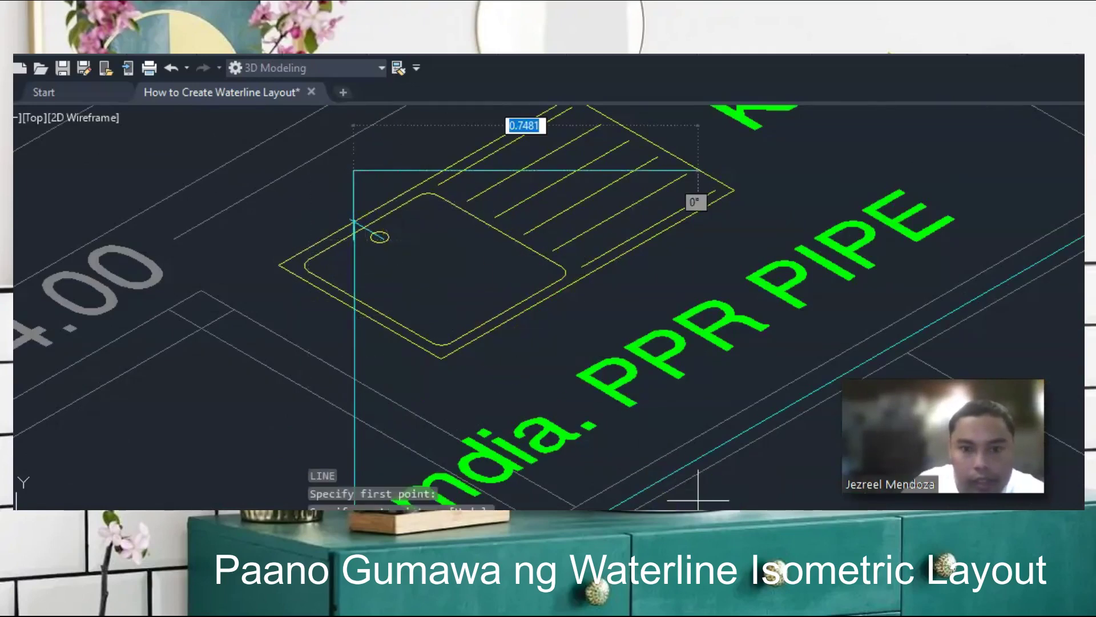
pyautogui.click(401, 189)
pyautogui.click(406, 227)
pyautogui.press('Escape')
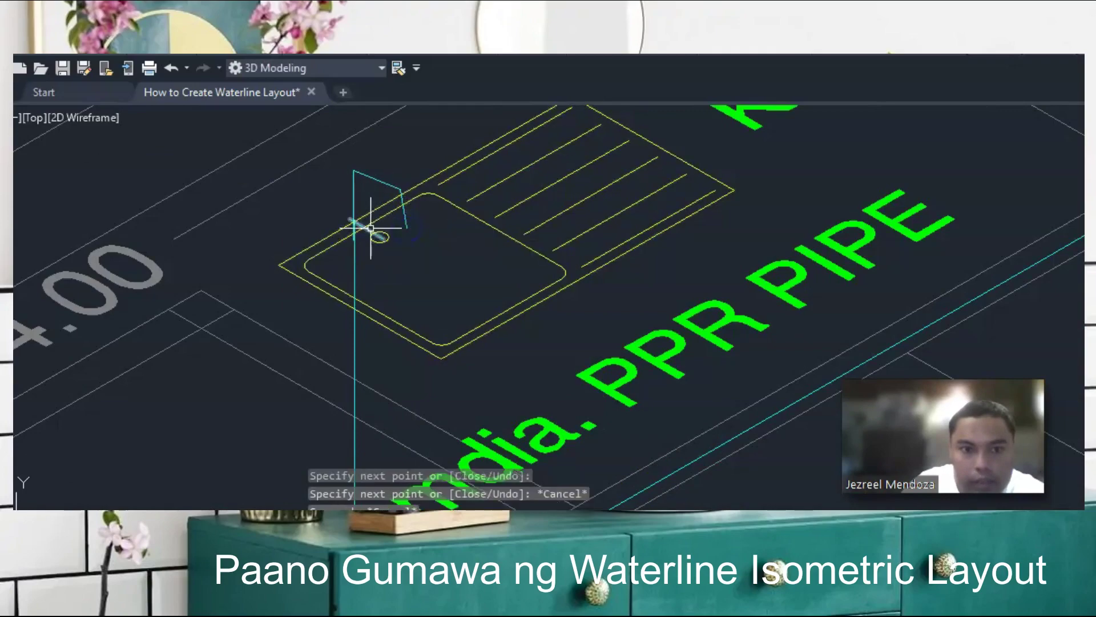
pyautogui.press('Escape')
pyautogui.click(367, 228)
pyautogui.scroll(-3, 451, 240)
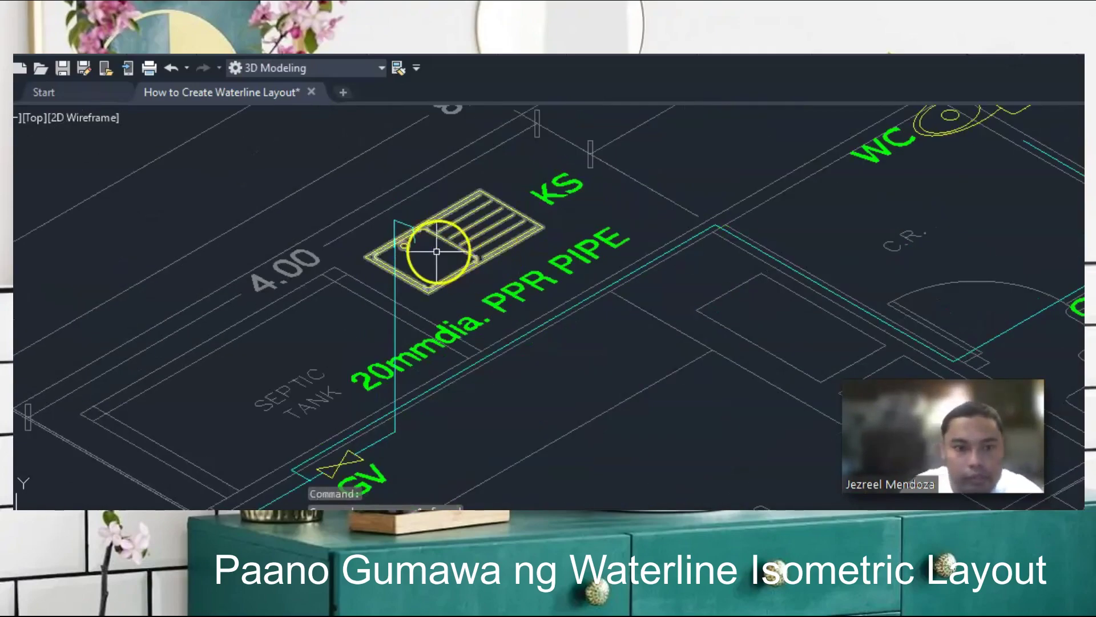
pyautogui.scroll(-4, 436, 245)
pyautogui.scroll(4, 560, 194)
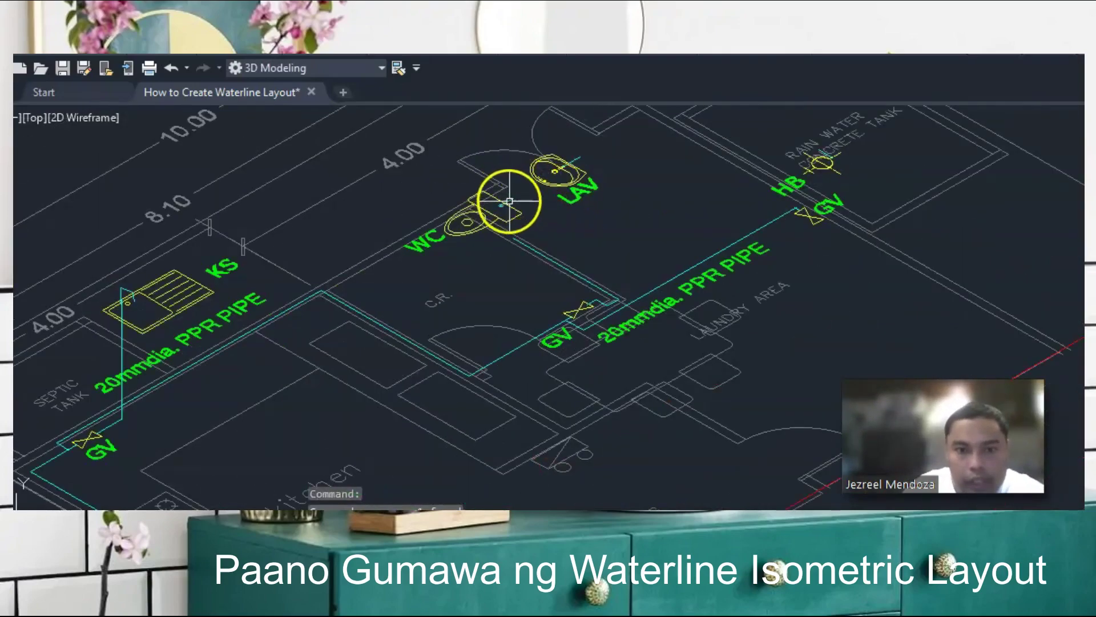
# - Start a WC riser line, turn Ortho on with F8, then cancel it
pyautogui.press('Return')
pyautogui.scroll(6, 511, 203)
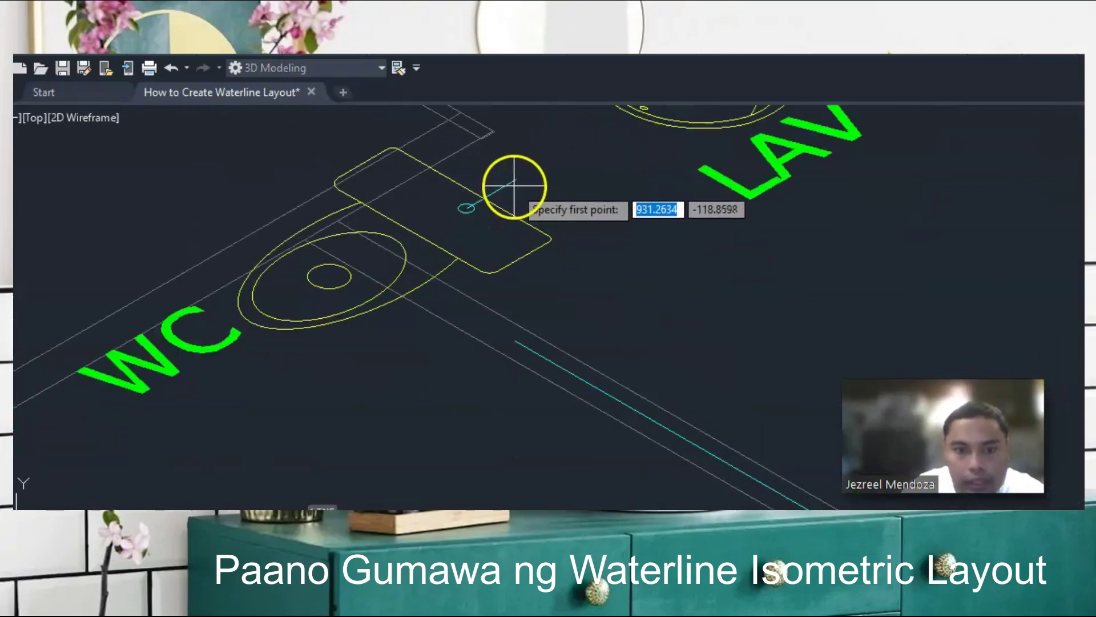
pyautogui.click(519, 180)
pyautogui.scroll(-2, 523, 222)
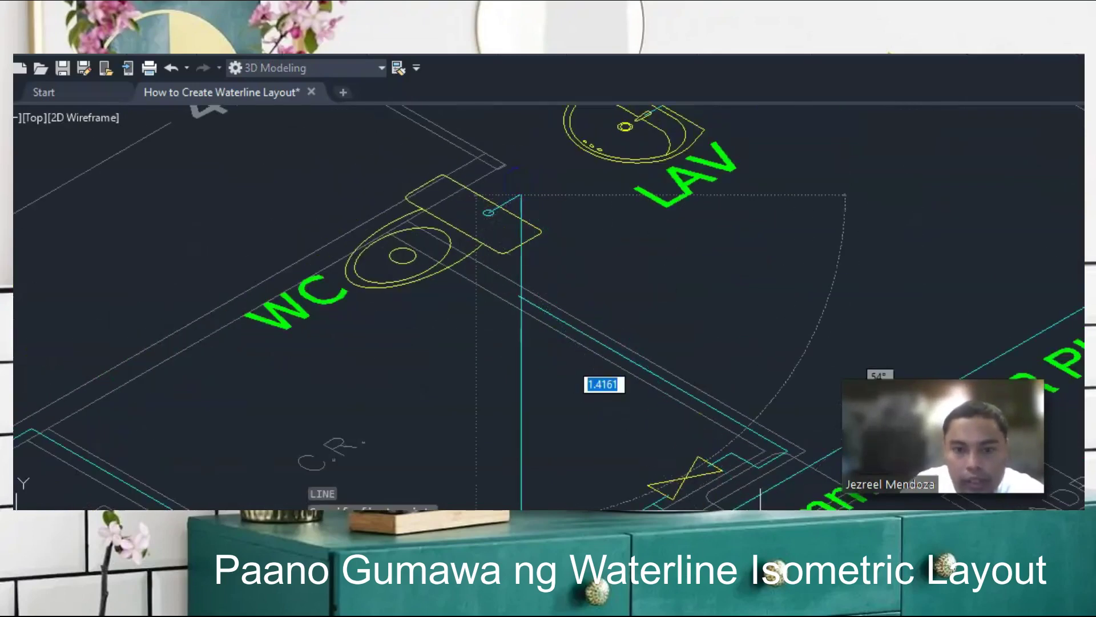
pyautogui.press('F8')
pyautogui.scroll(-3, 534, 293)
pyautogui.scroll(-3, 613, 266)
pyautogui.press('Escape')
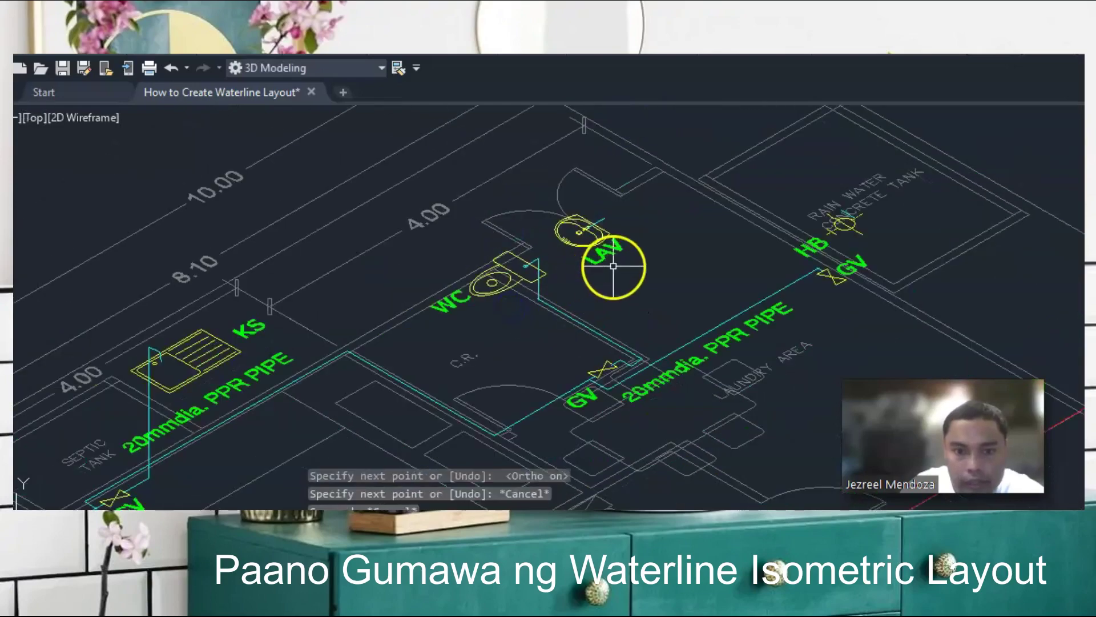
pyautogui.press('Escape')
# - Draw a vertical riser from the LAV fixture down to the pipe
pyautogui.press('Return')
pyautogui.scroll(2, 606, 209)
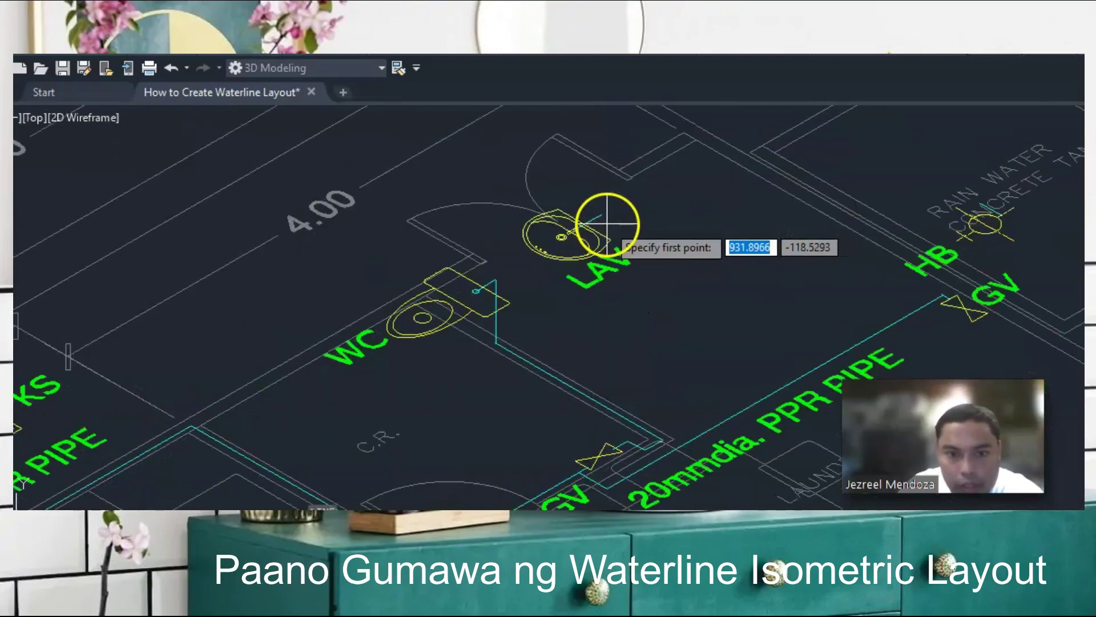
pyautogui.scroll(-2, 602, 215)
pyautogui.click(597, 207)
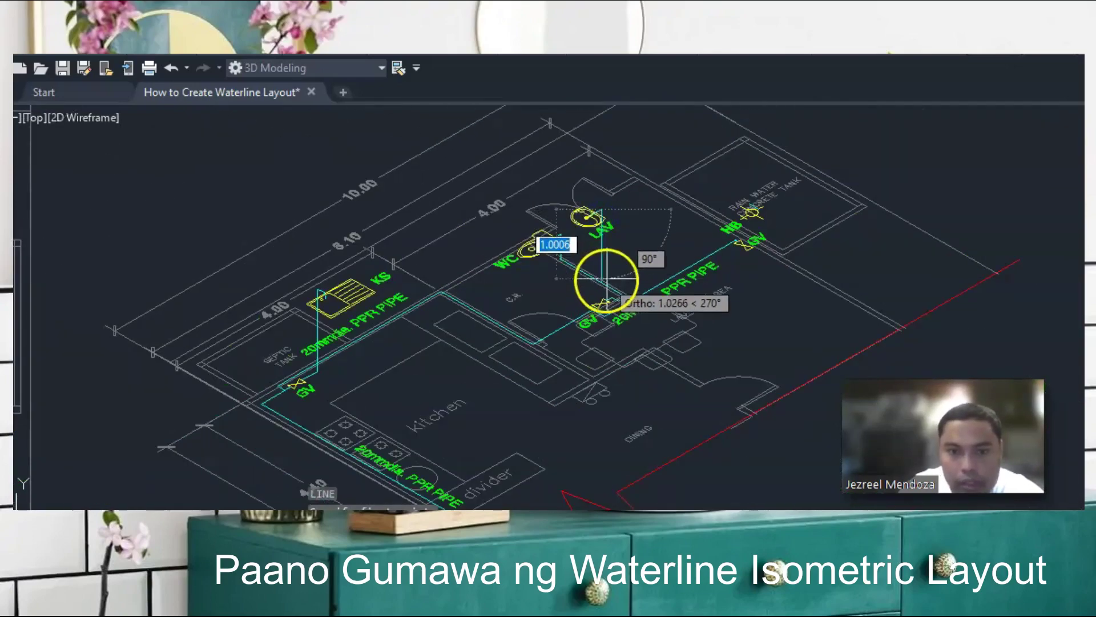
pyautogui.scroll(3, 611, 277)
pyautogui.click(625, 307)
pyautogui.scroll(-3, 542, 292)
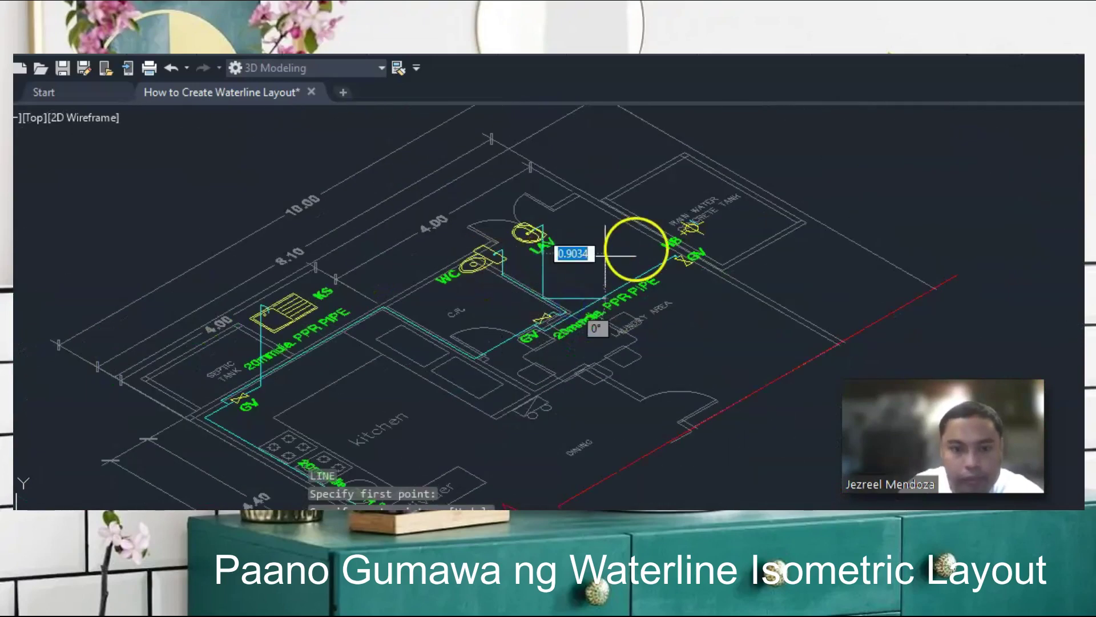
pyautogui.press('Escape')
# - Draw a vertical riser from the HB hose bibb down to the pipe at GV
pyautogui.press('Return')
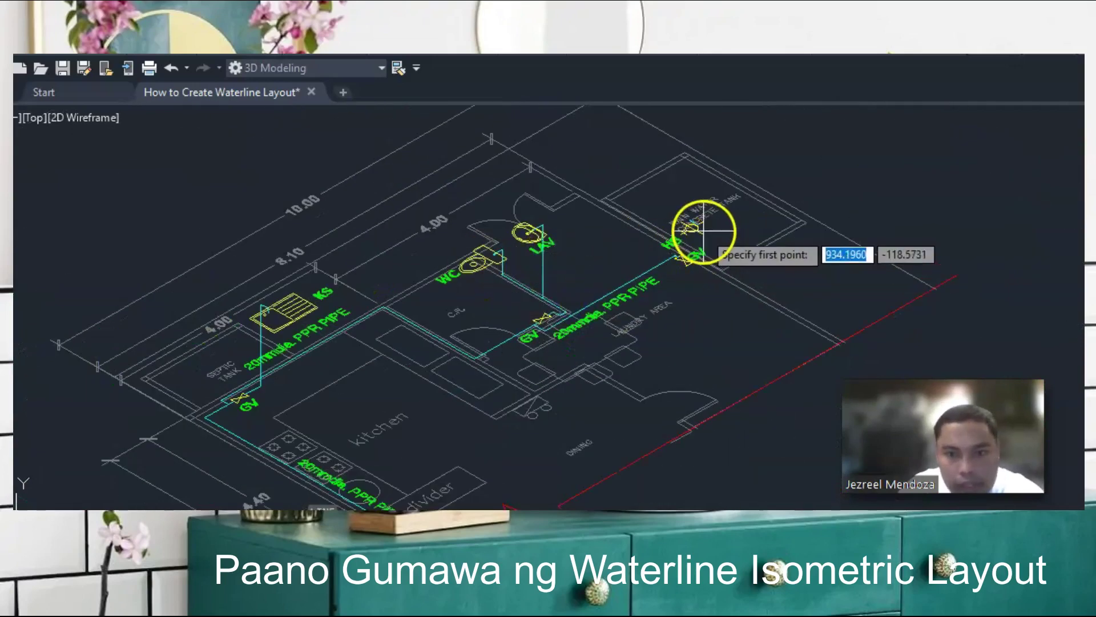
pyautogui.scroll(4, 707, 233)
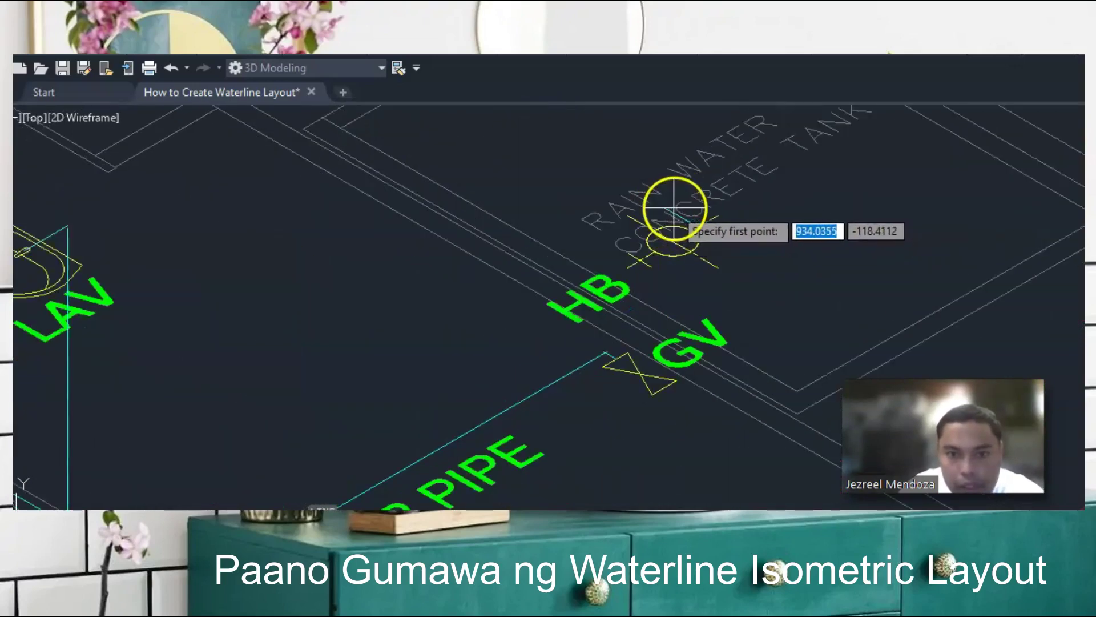
pyautogui.click(666, 209)
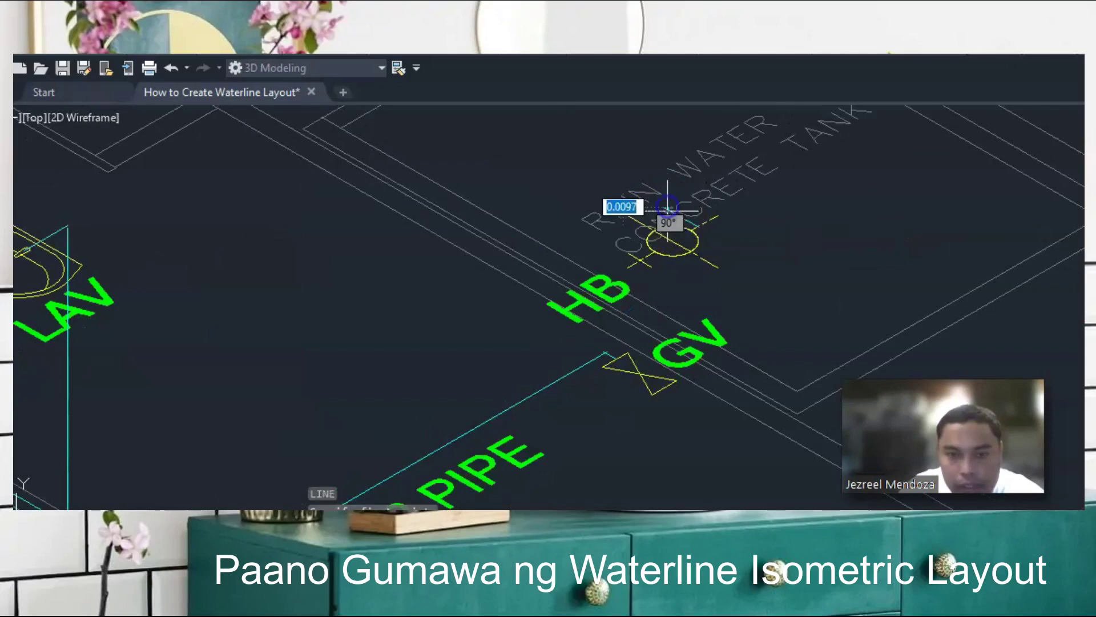
pyautogui.click(679, 372)
pyautogui.press('Return')
pyautogui.press('Return')
pyautogui.scroll(-3, 759, 308)
# - Draw the kitchen sink riser up from the KS sink, with a short angled jog and drop
pyautogui.press('Escape')
pyautogui.press('Escape')
pyautogui.scroll(-4, 833, 278)
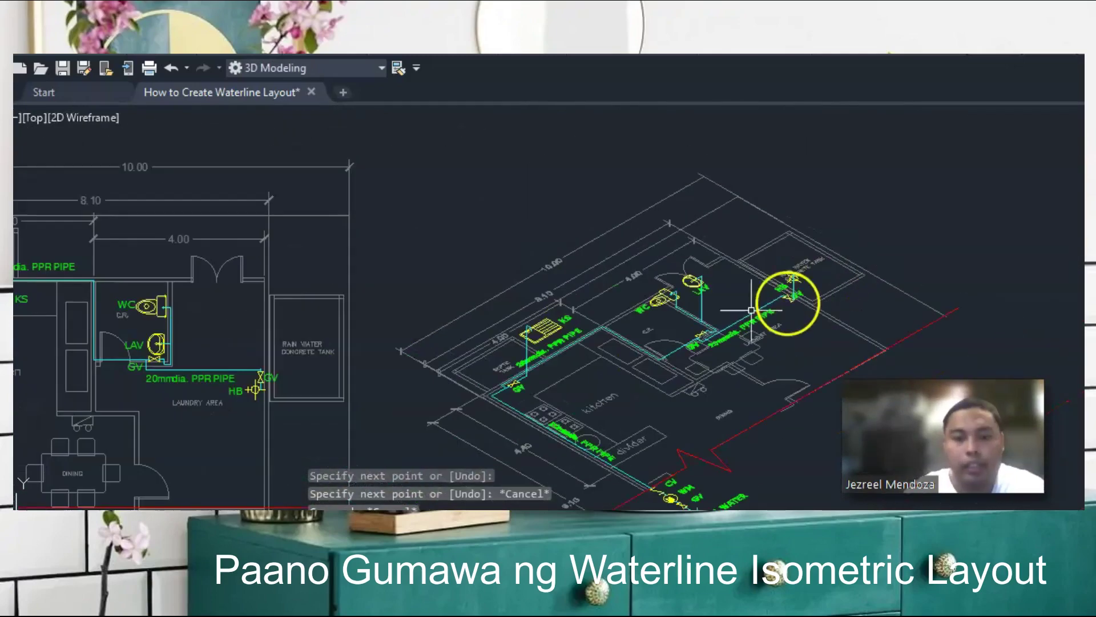
pyautogui.scroll(2, 578, 301)
pyautogui.scroll(-2, 549, 358)
pyautogui.scroll(4, 687, 409)
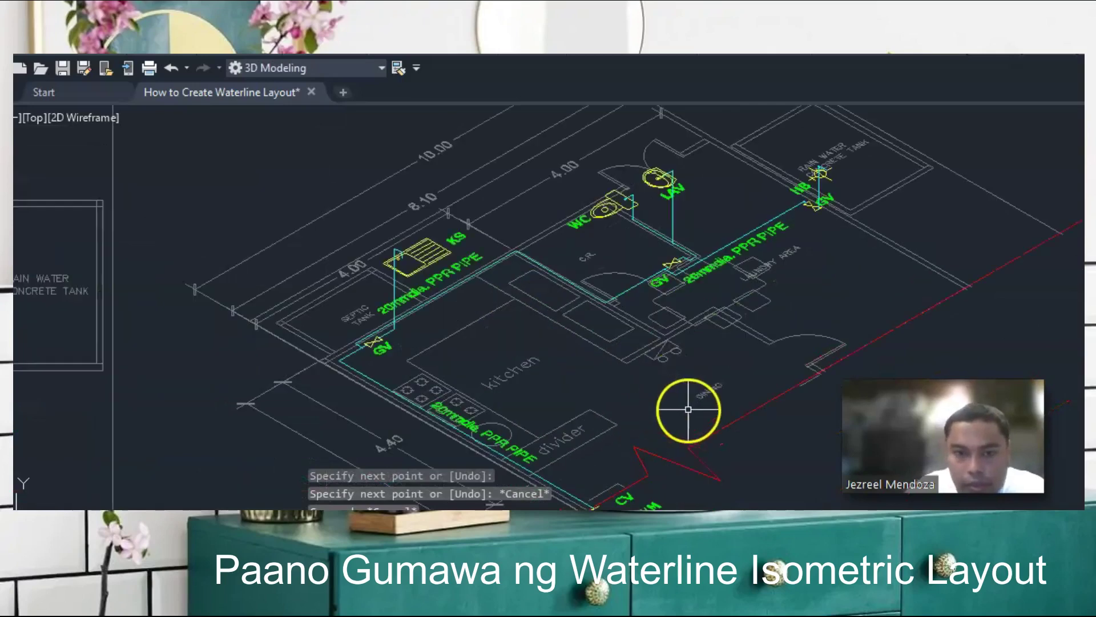
pyautogui.scroll(-2, 457, 278)
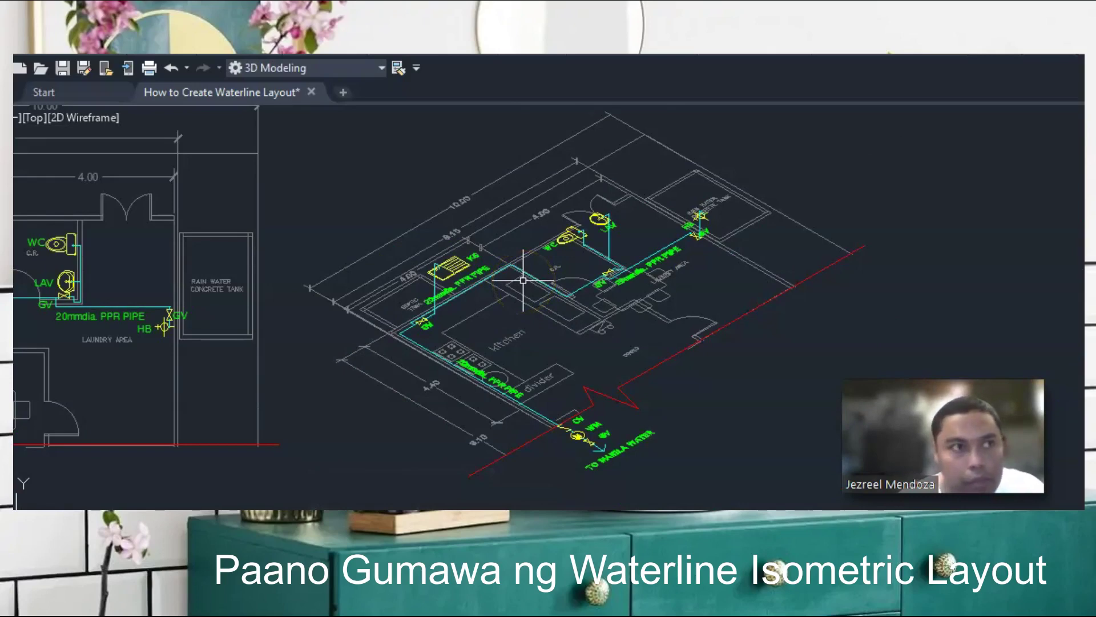
pyautogui.write('l')
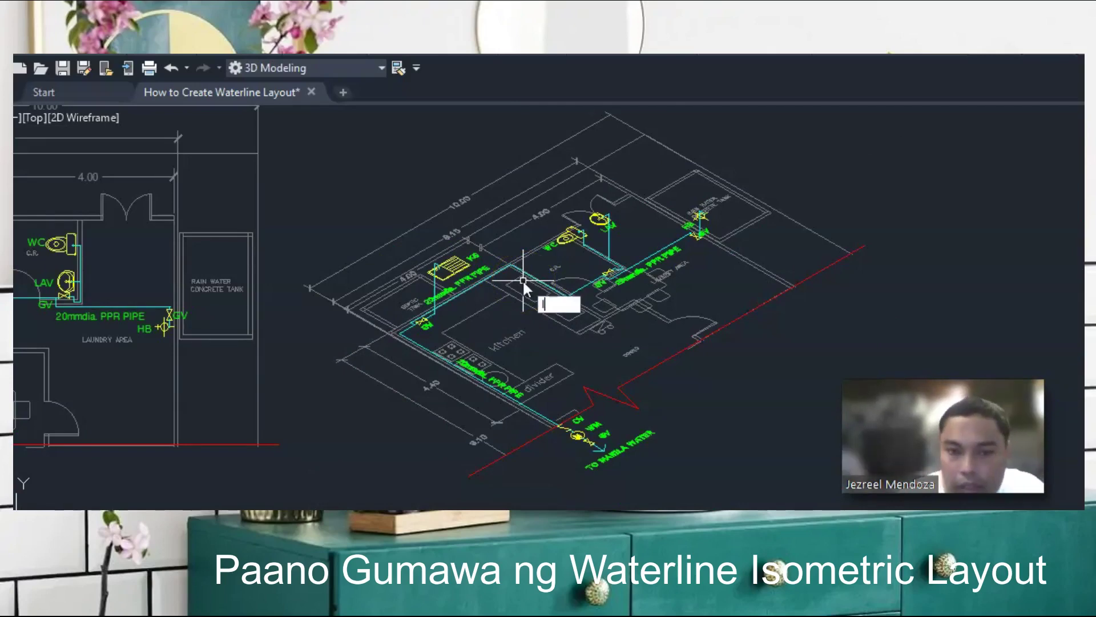
pyautogui.press('Return')
pyautogui.scroll(6, 451, 256)
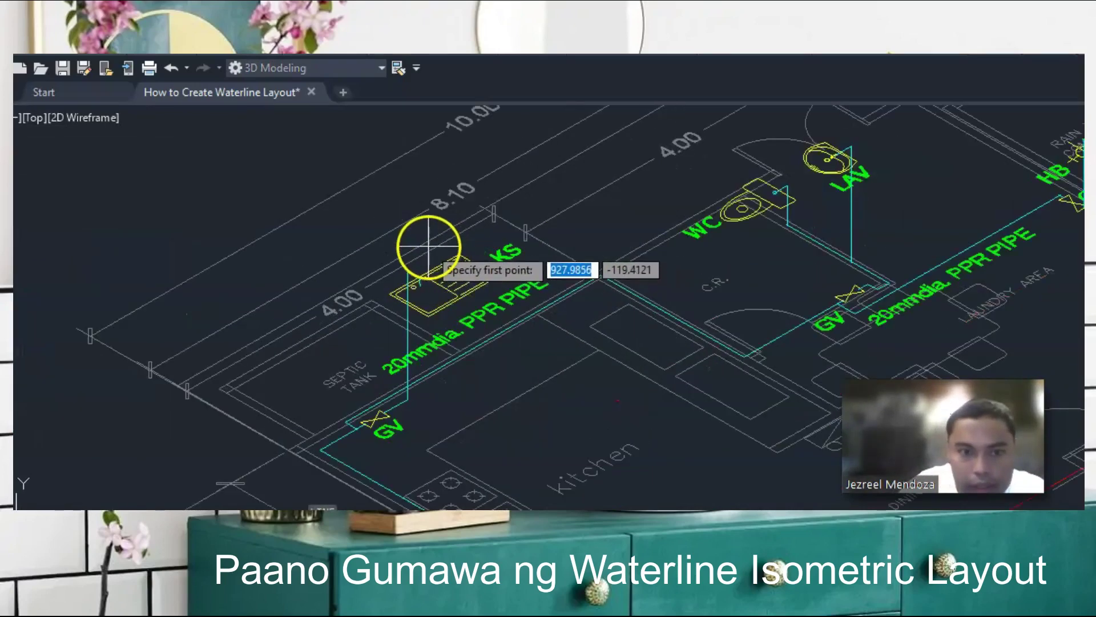
pyautogui.click(374, 311)
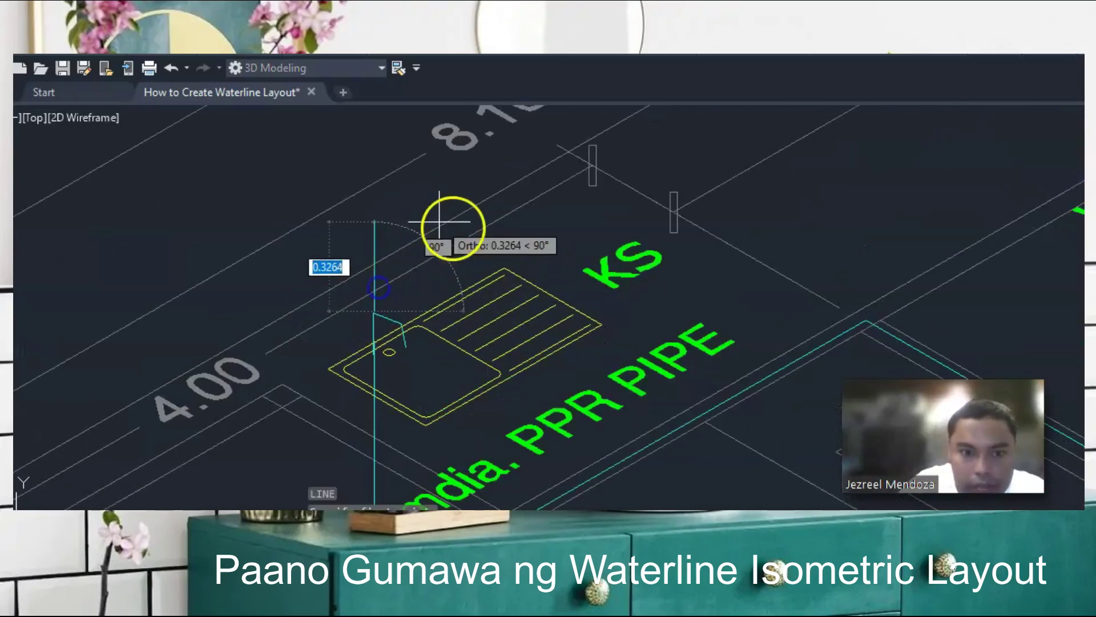
pyautogui.click(402, 240)
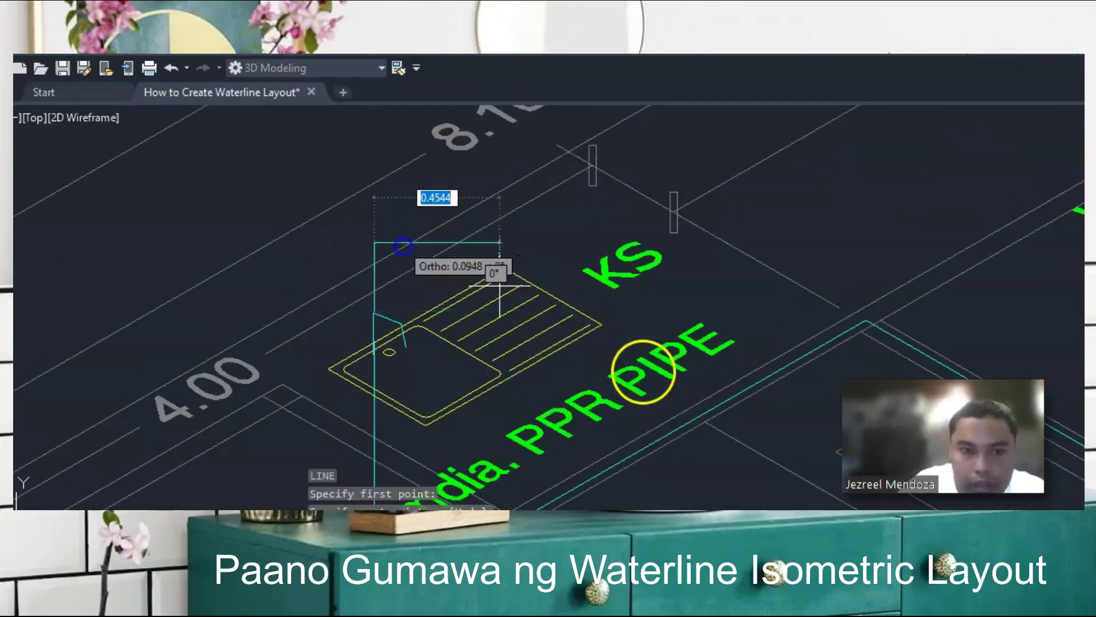
pyautogui.press('F8')
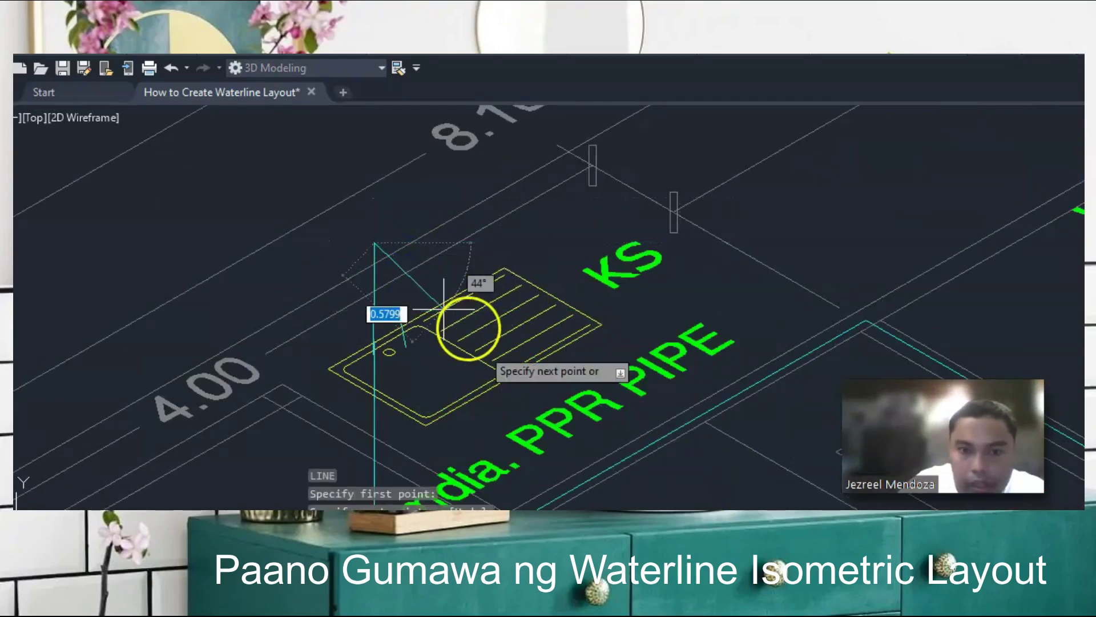
pyautogui.click(406, 223)
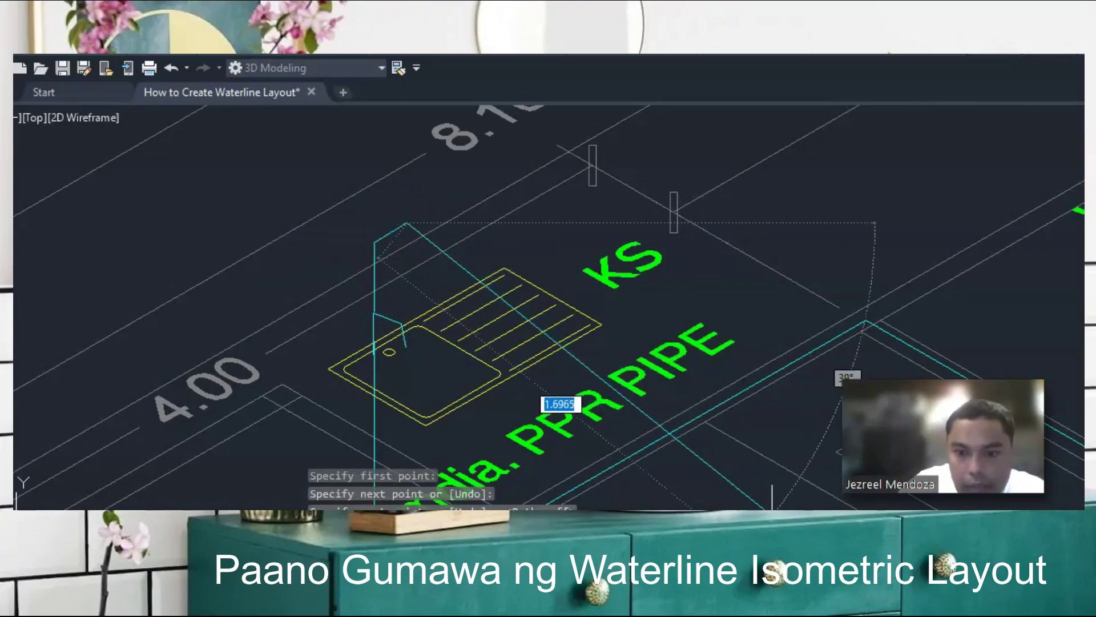
pyautogui.press('F8')
pyautogui.click(406, 256)
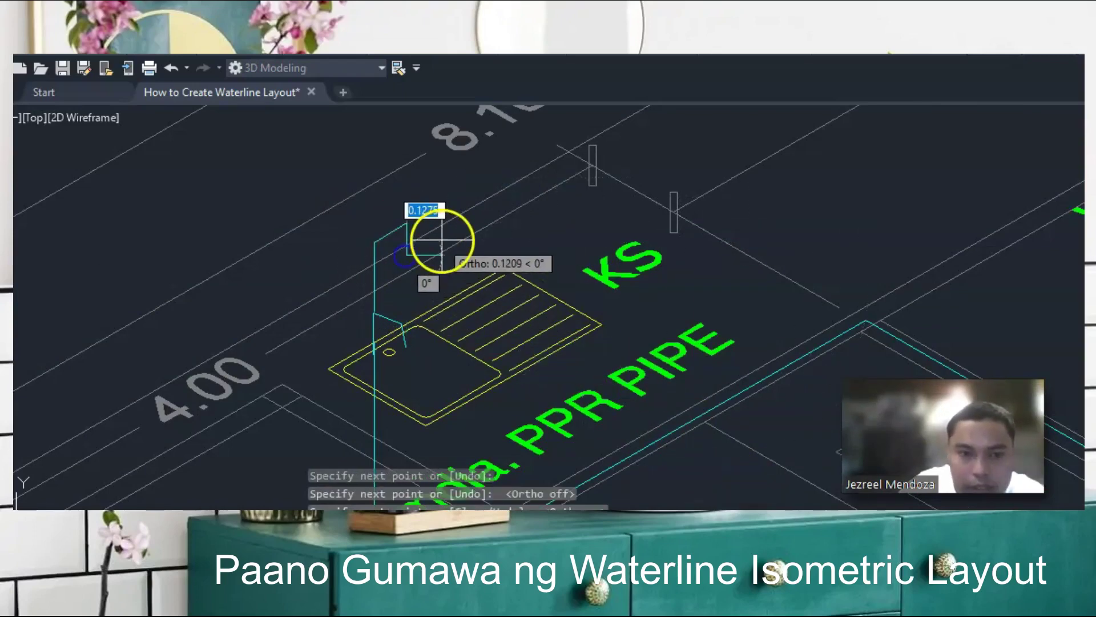
pyautogui.scroll(-4, 521, 140)
pyautogui.press('Escape')
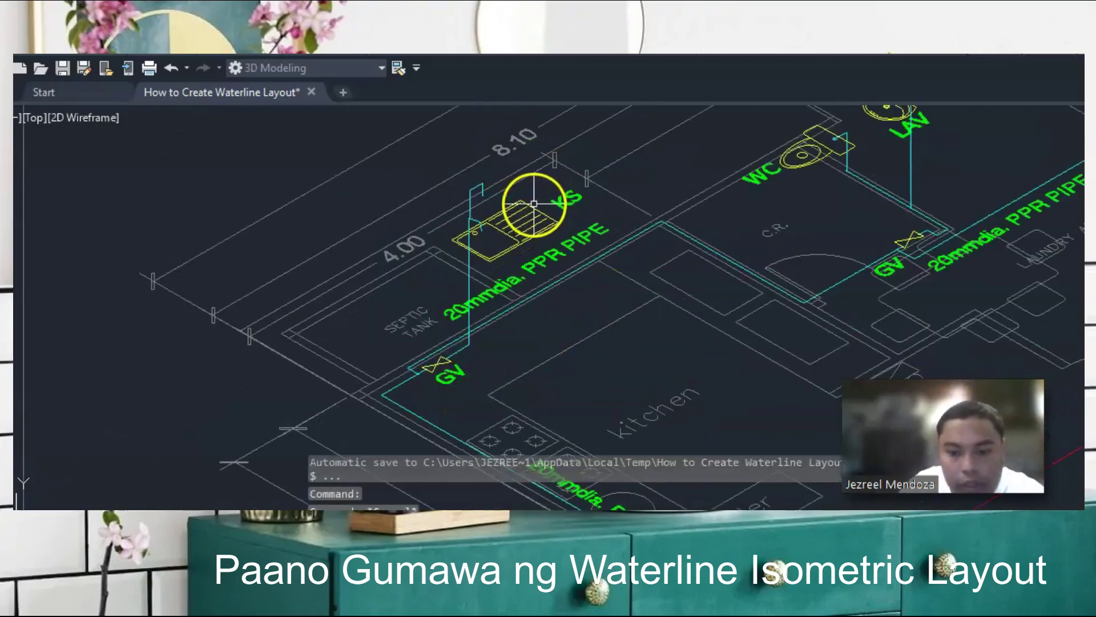
# - Add the angled air chamber line and its short vertical drop at the riser top
pyautogui.press('space')
pyautogui.scroll(6, 483, 187)
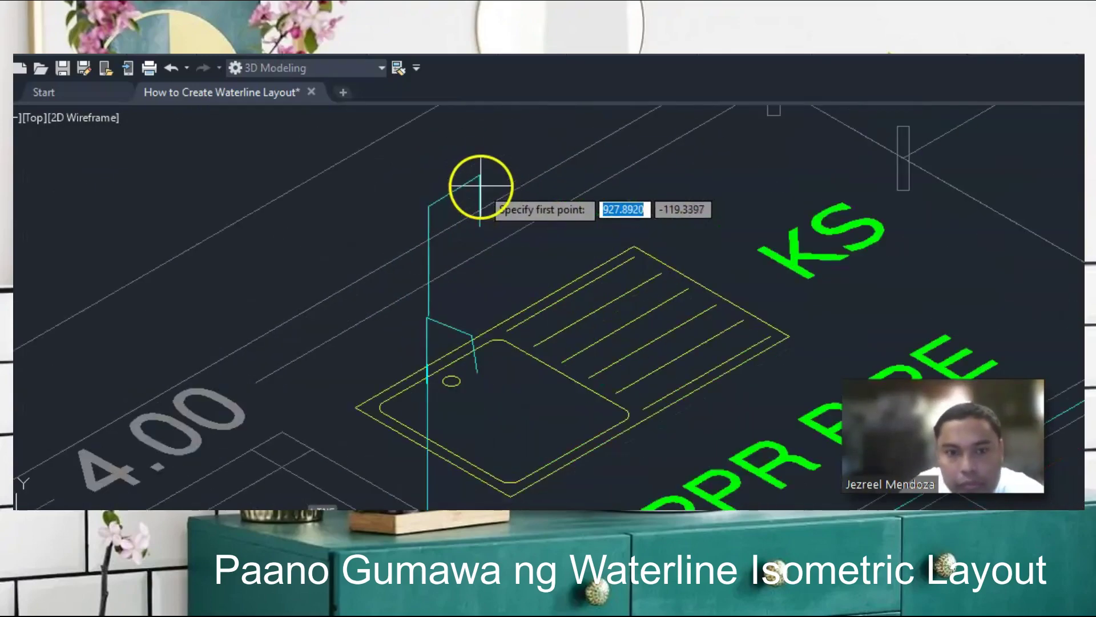
pyautogui.click(429, 203)
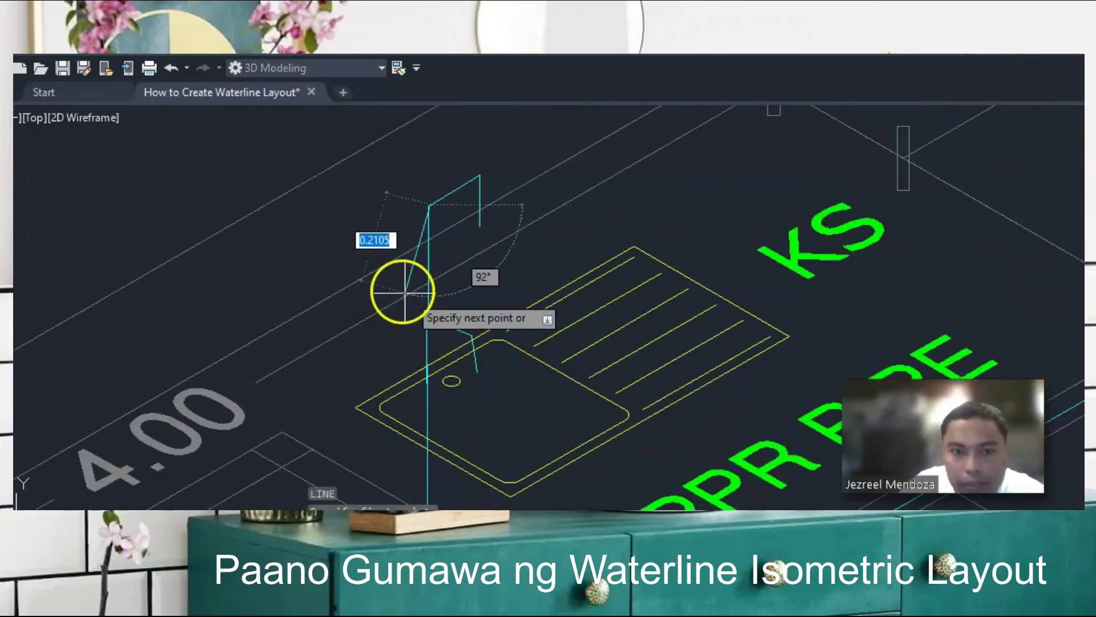
pyautogui.click(365, 244)
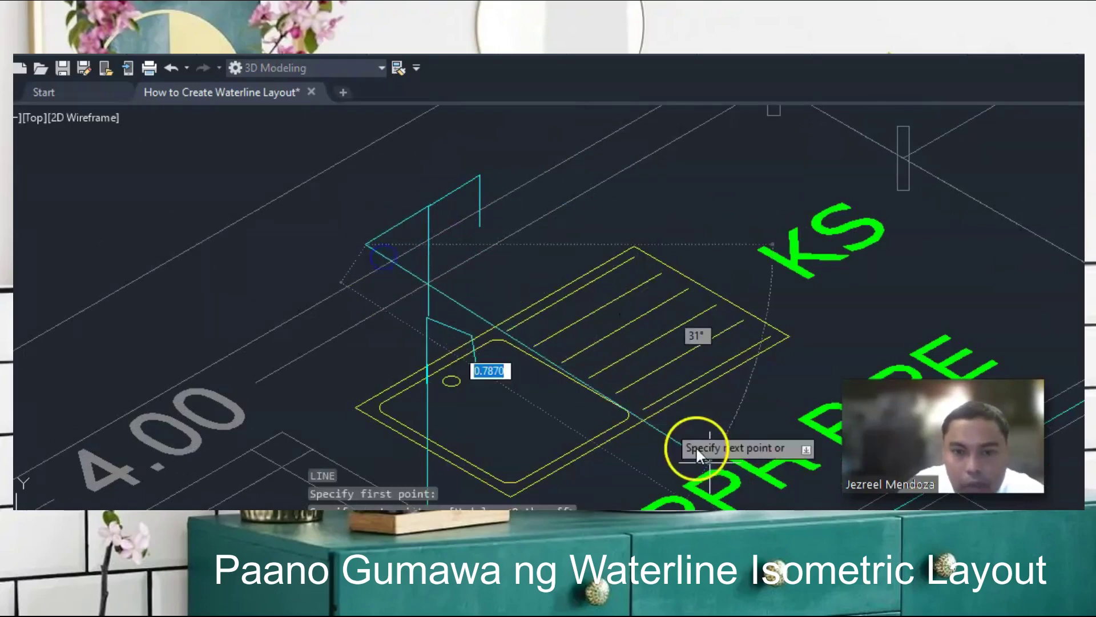
pyautogui.click(365, 243)
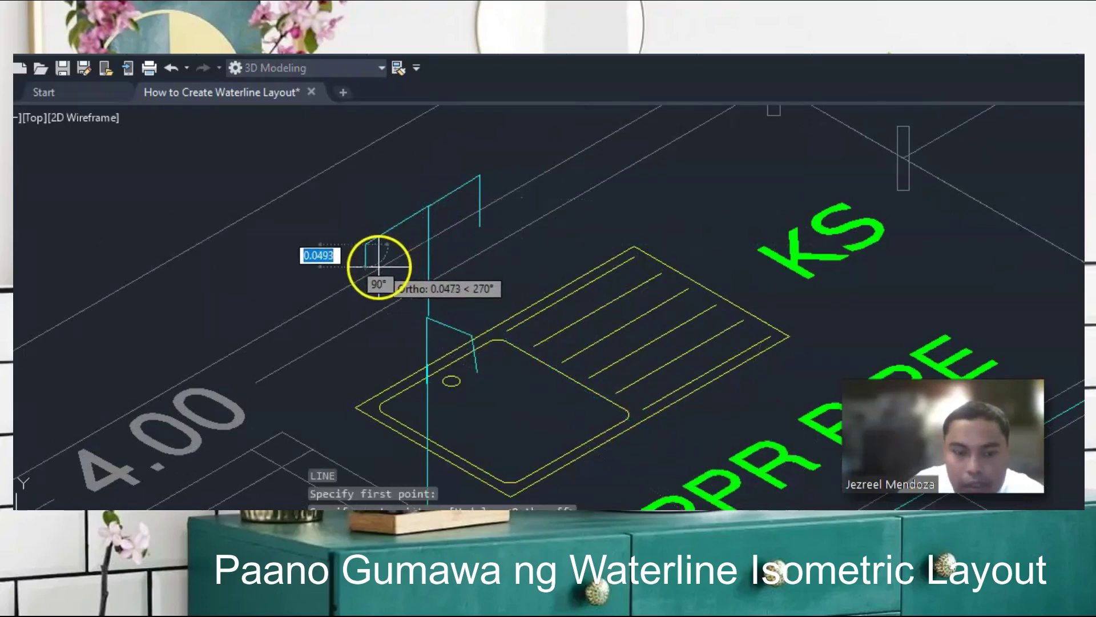
pyautogui.press('F8')
pyautogui.click(366, 288)
pyautogui.scroll(-3, 518, 243)
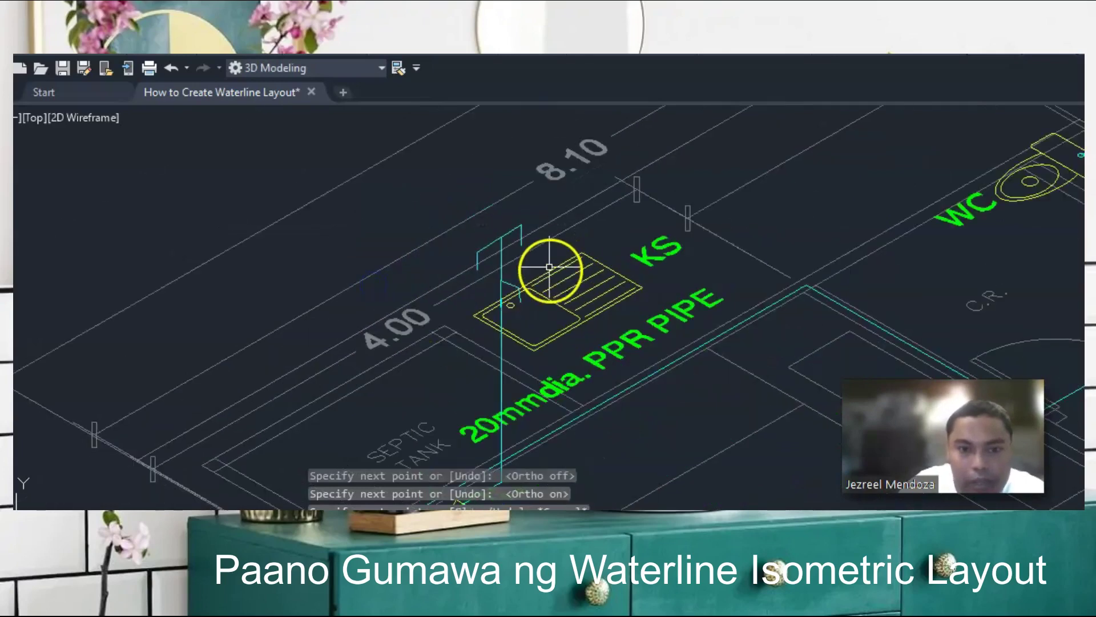
pyautogui.press('Escape')
pyautogui.press('Escape')
# - Copy the KS label to a spot above the new sink riser
pyautogui.press('Return')
pyautogui.click(650, 245)
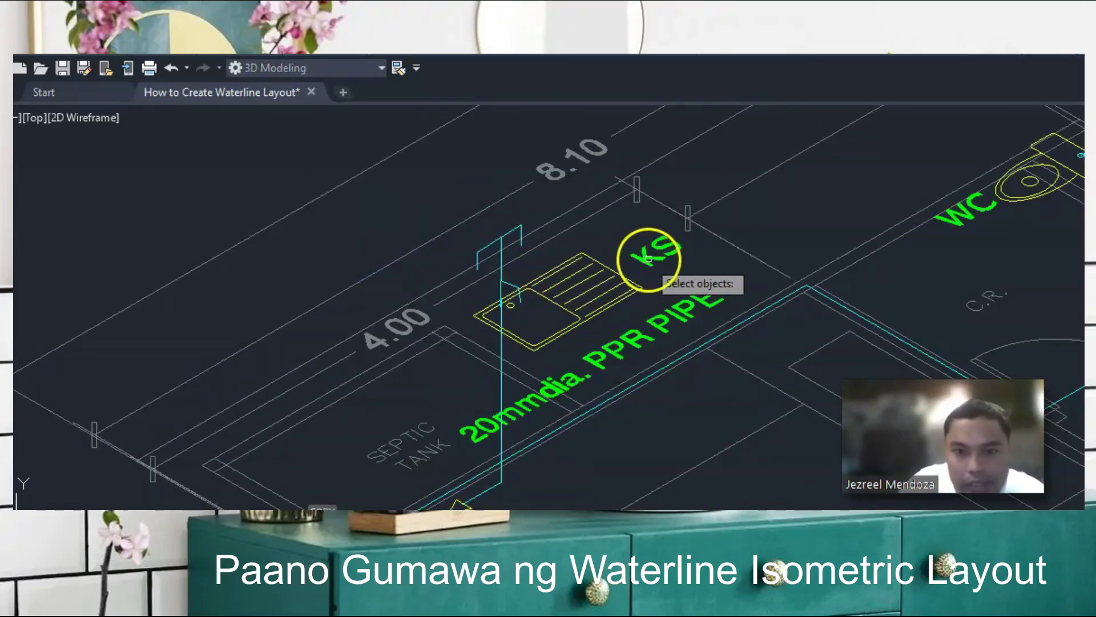
pyautogui.press('Return')
pyautogui.click(668, 259)
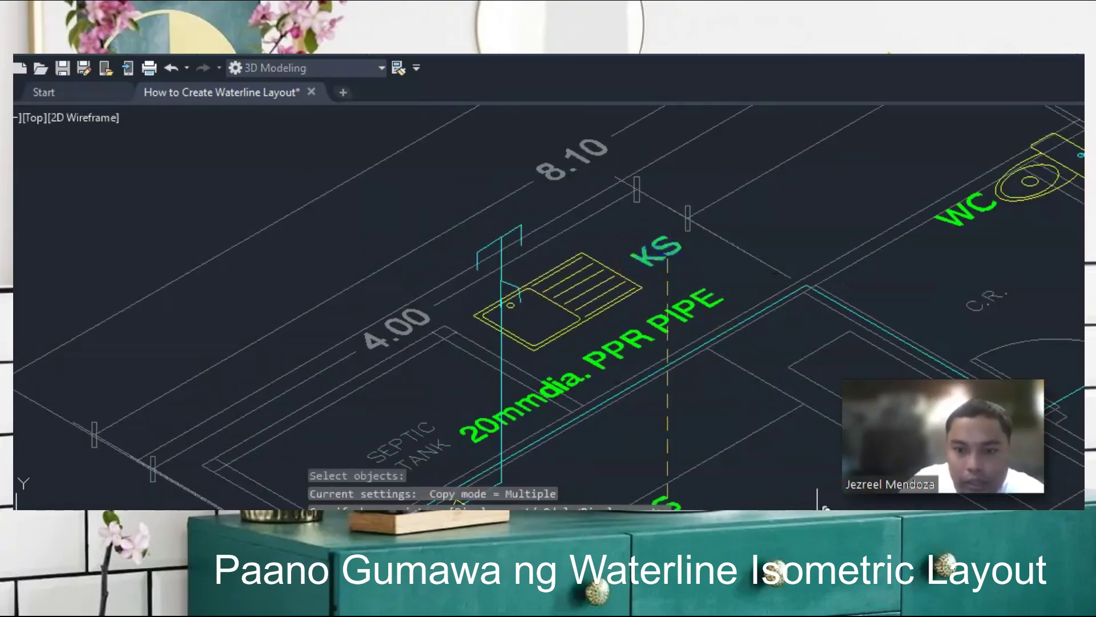
pyautogui.click(496, 212)
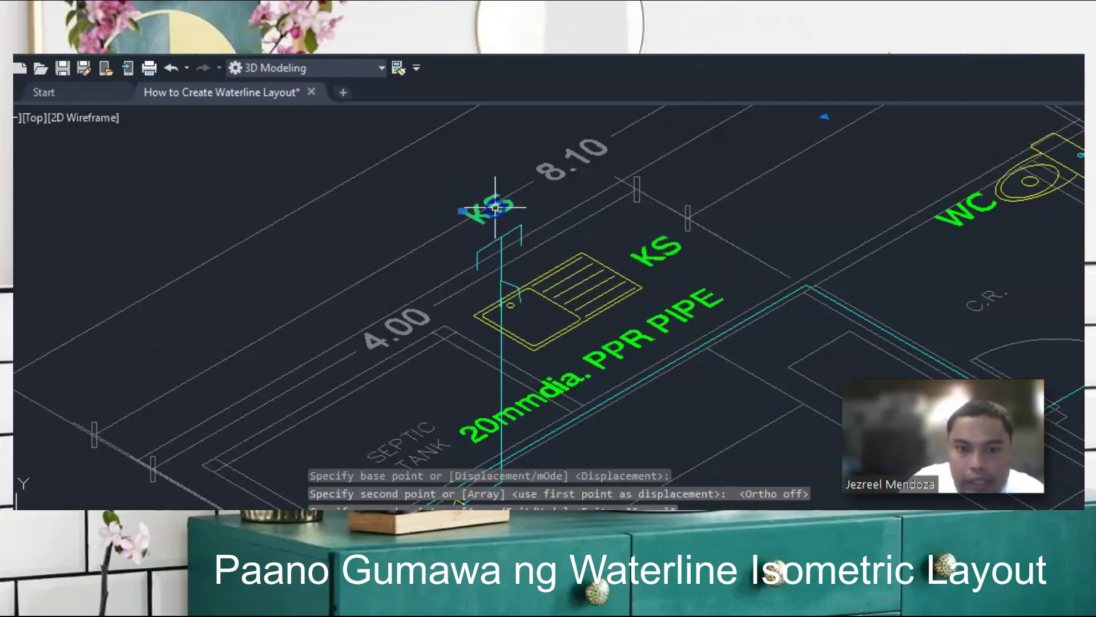
pyautogui.press('Escape')
# - Change the copied label's text from KS to AC
pyautogui.doubleClick(496, 209)
pyautogui.moveTo(523, 220); pyautogui.dragTo(434, 214)
pyautogui.write('ac')
pyautogui.press('BackSpace')
pyautogui.press('BackSpace')
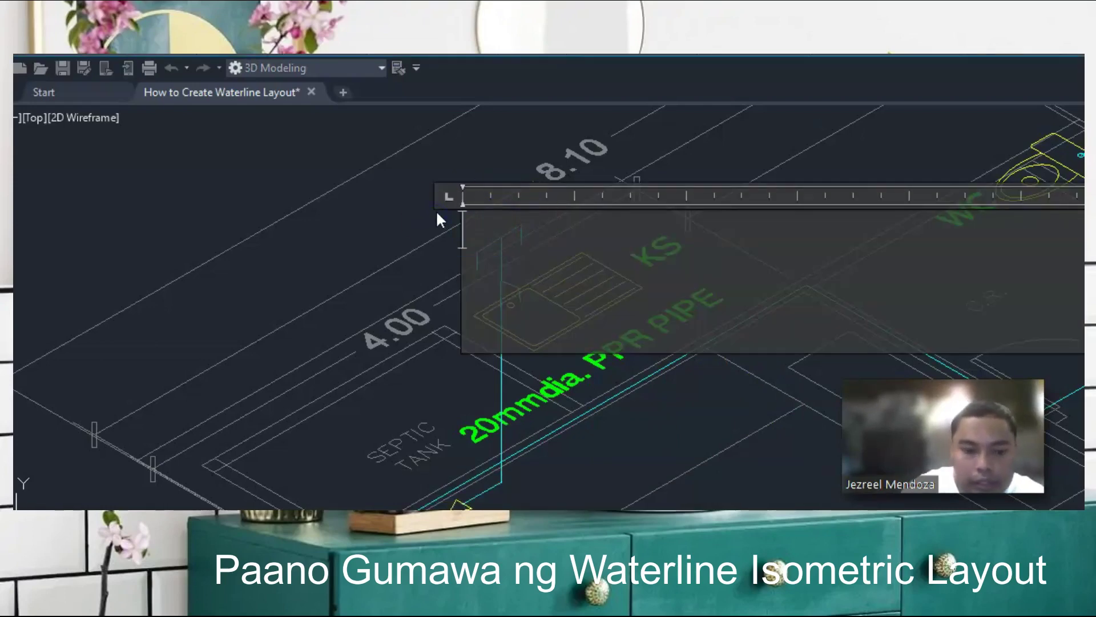
pyautogui.write('AC')
pyautogui.click(438, 213)
# - Draw the riser line up from the WC supply, with a short bend at its top
pyautogui.scroll(-3, 286, 196)
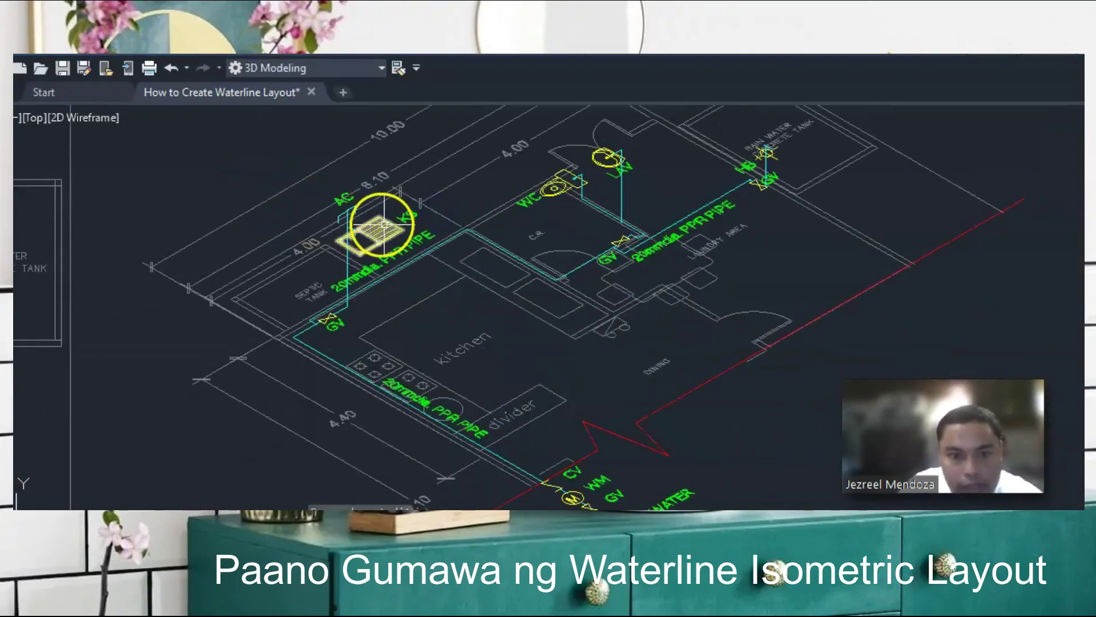
pyautogui.scroll(-3, 568, 176)
pyautogui.scroll(3, 568, 177)
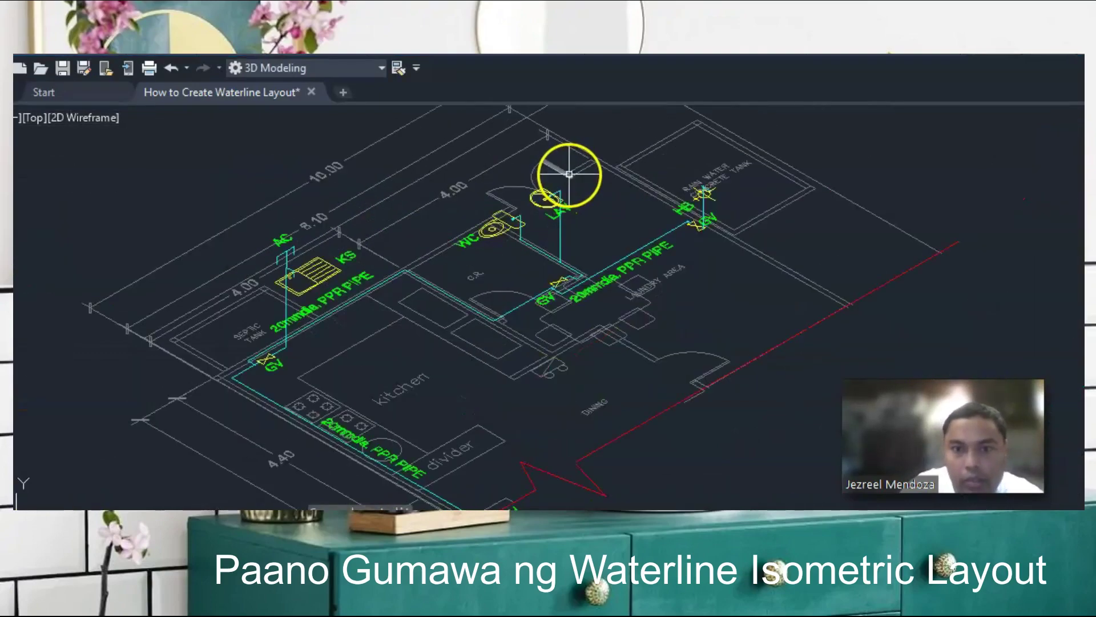
pyautogui.press('l')
pyautogui.press('Return')
pyautogui.scroll(5, 516, 189)
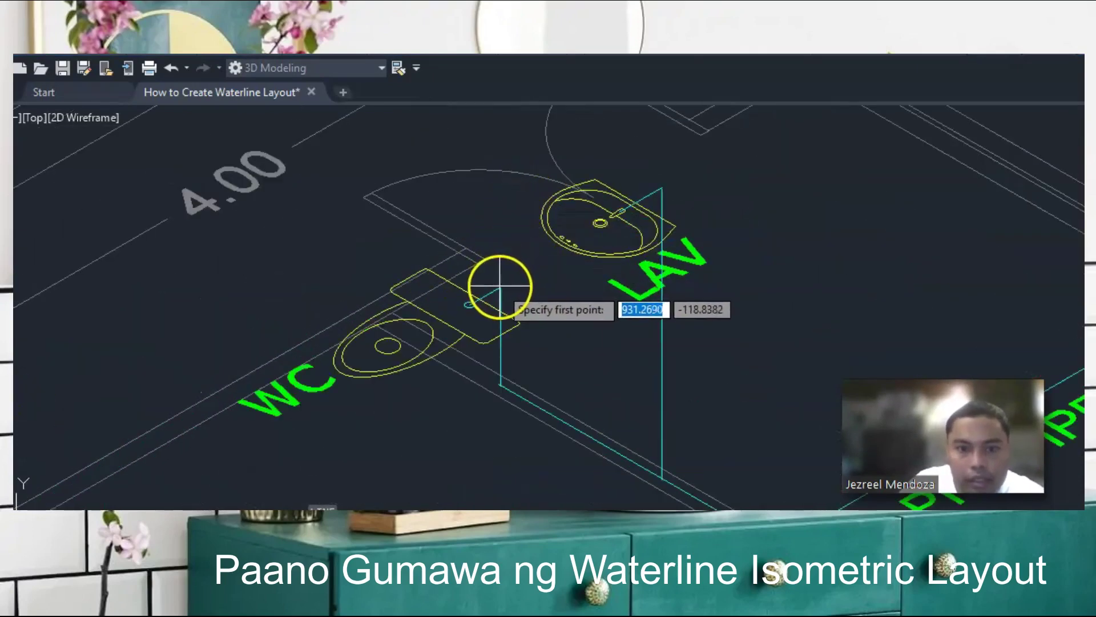
pyautogui.click(500, 287)
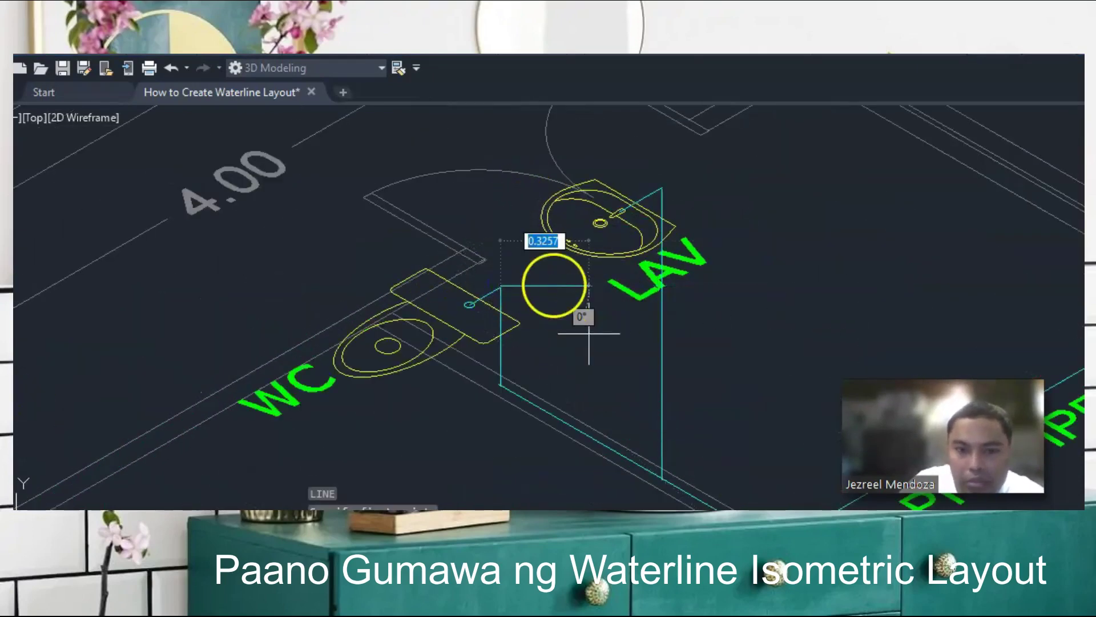
pyautogui.click(497, 222)
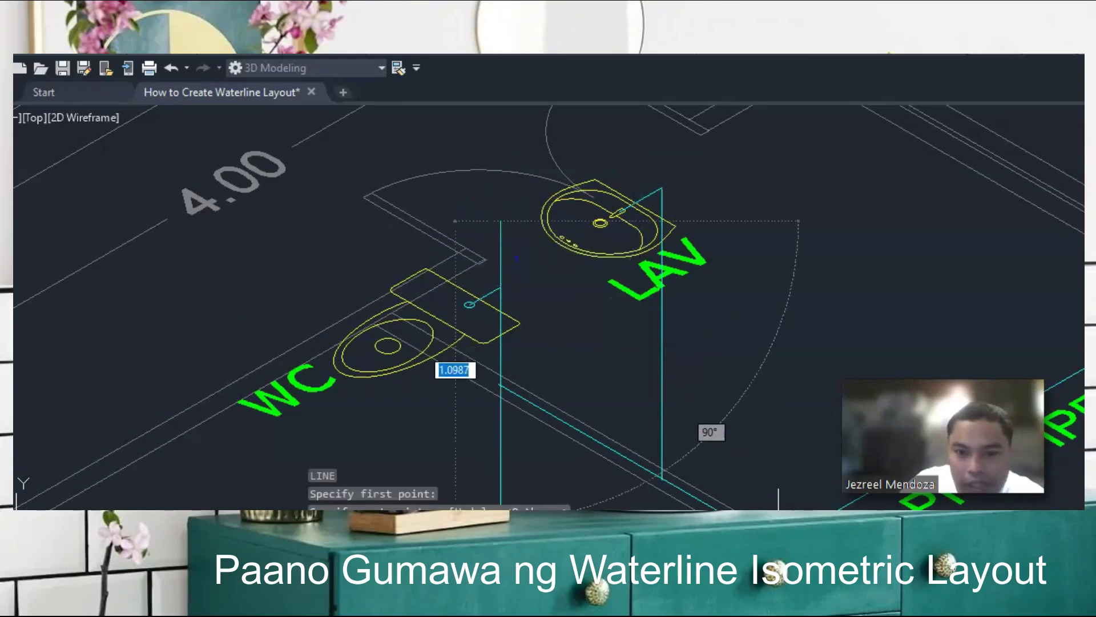
pyautogui.scroll(2, 524, 235)
pyautogui.click(522, 234)
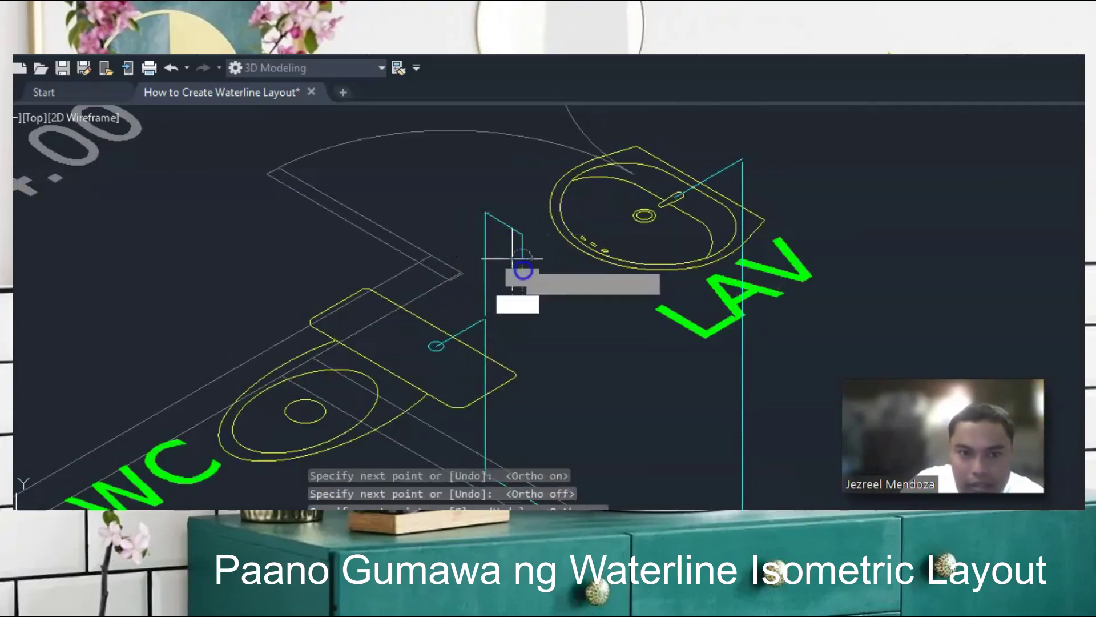
pyautogui.press('Escape')
# - Add the angled air chamber branch with a short vertical drop below it
pyautogui.scroll(-4, 598, 303)
pyautogui.press('Return')
pyautogui.scroll(3, 562, 260)
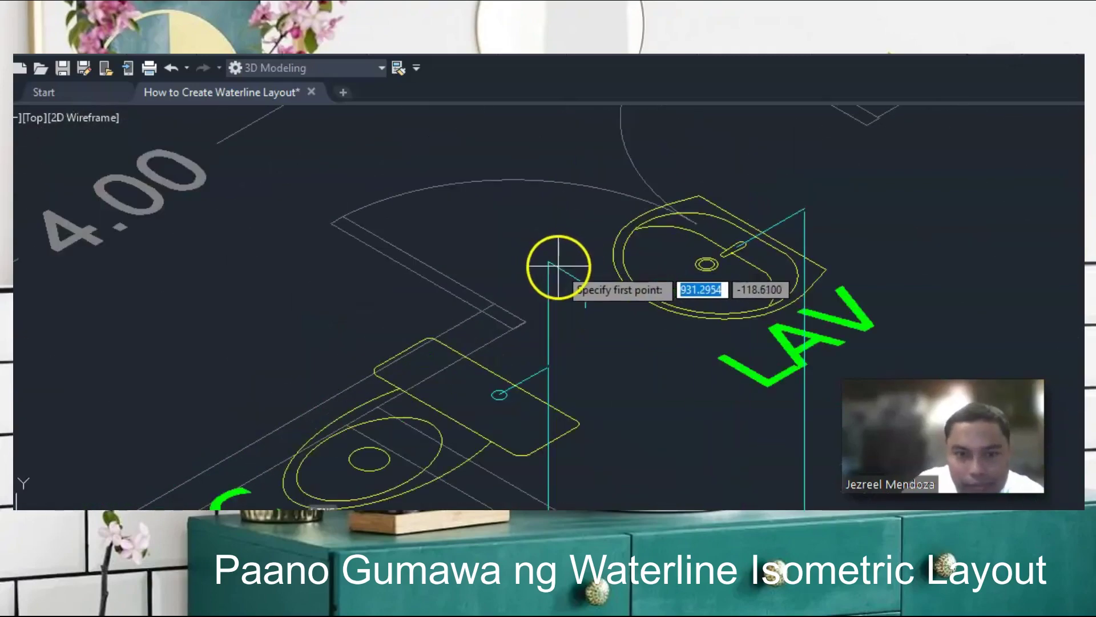
pyautogui.click(547, 262)
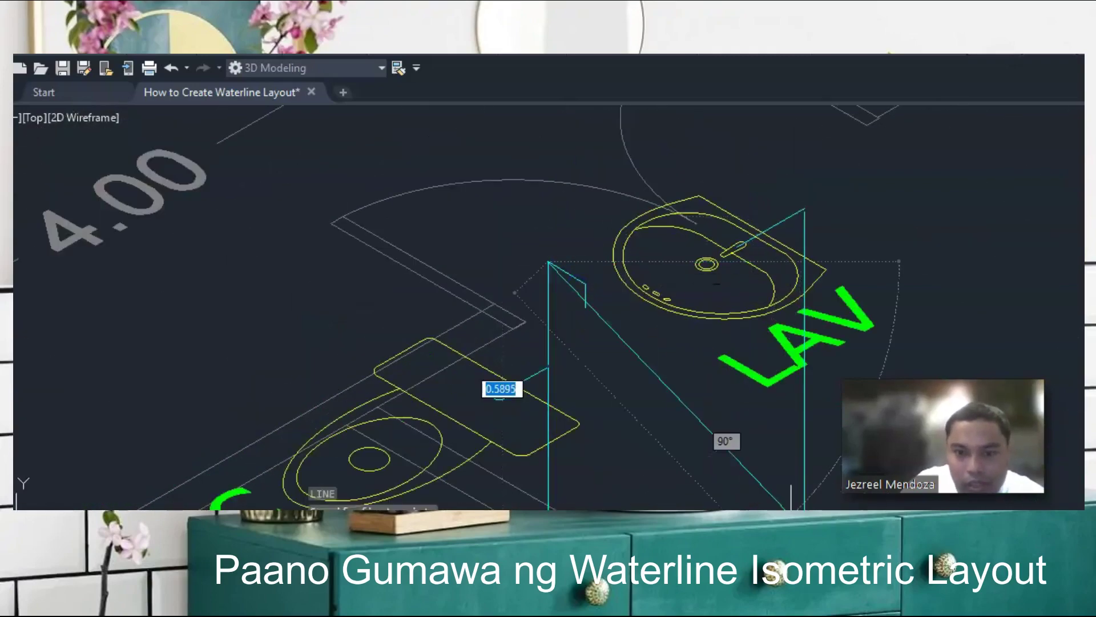
pyautogui.click(508, 243)
pyautogui.press('F8')
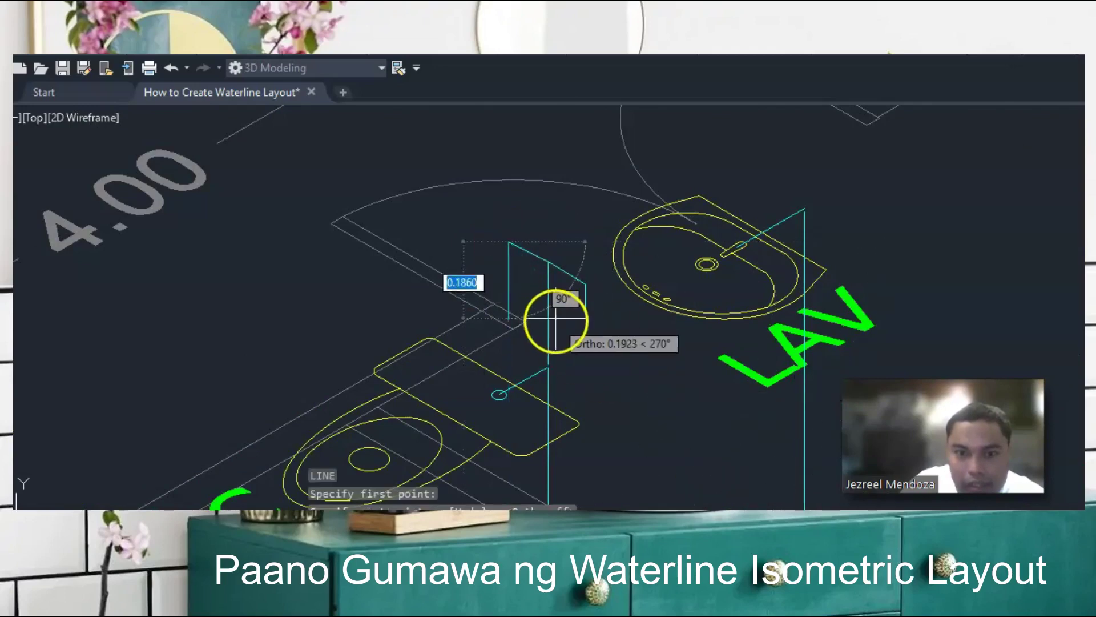
pyautogui.click(538, 277)
pyautogui.scroll(-2, 611, 348)
pyautogui.press('Escape')
pyautogui.press('Escape')
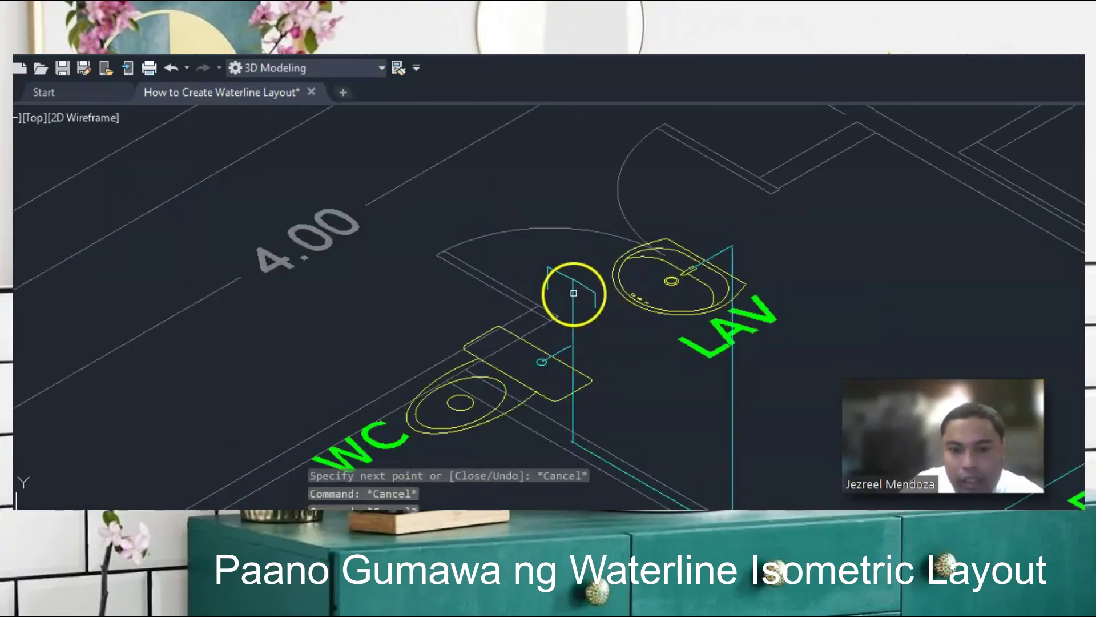
# - Move the new WC riser lines slightly down into place
pyautogui.scroll(3, 574, 293)
pyautogui.write('M')
pyautogui.press('Return')
pyautogui.click(620, 304)
pyautogui.click(480, 222)
pyautogui.scroll(-1, 561, 293)
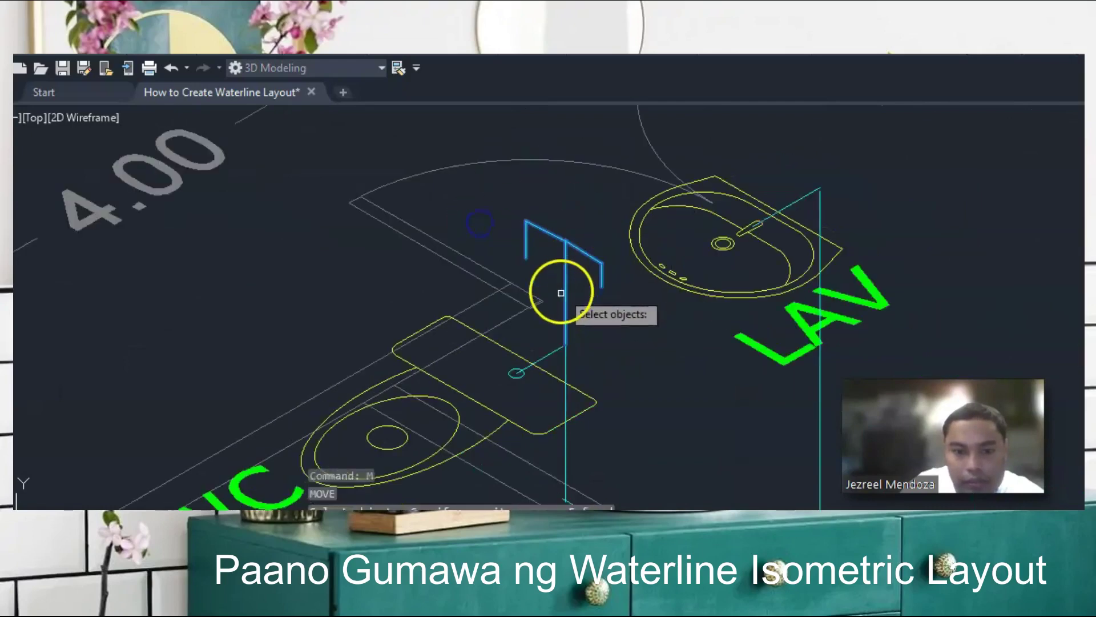
pyautogui.press('Return')
pyautogui.click(588, 327)
pyautogui.click(588, 330)
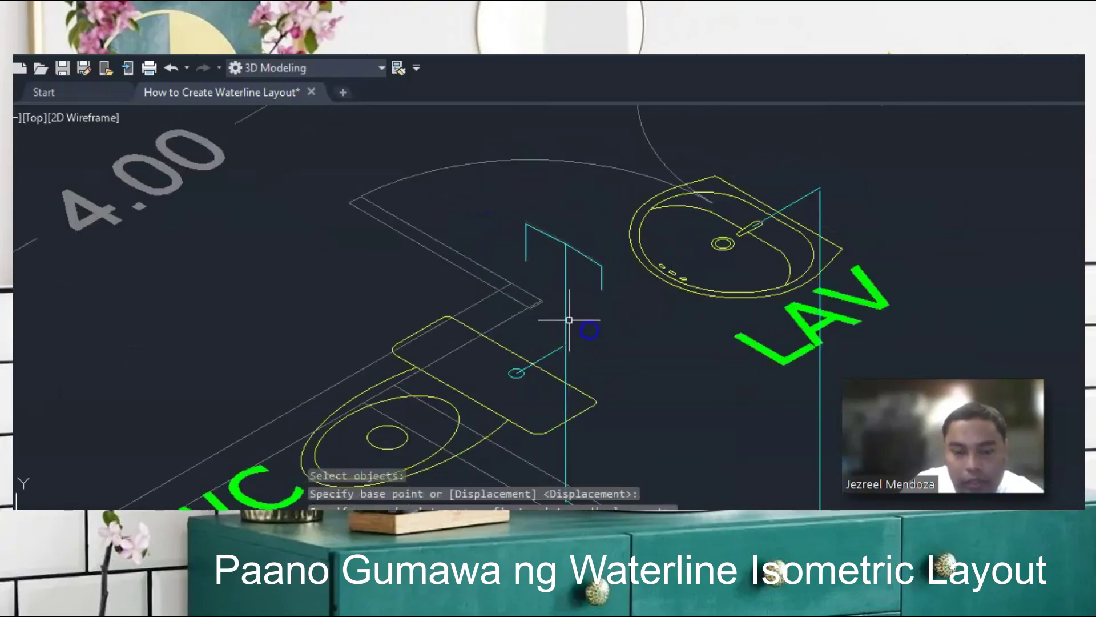
pyautogui.scroll(-5, 569, 320)
pyautogui.press('Escape')
pyautogui.press('Escape')
# - Copy the AC label onto the new WC air chamber riser
pyautogui.write('co')
pyautogui.press('Return')
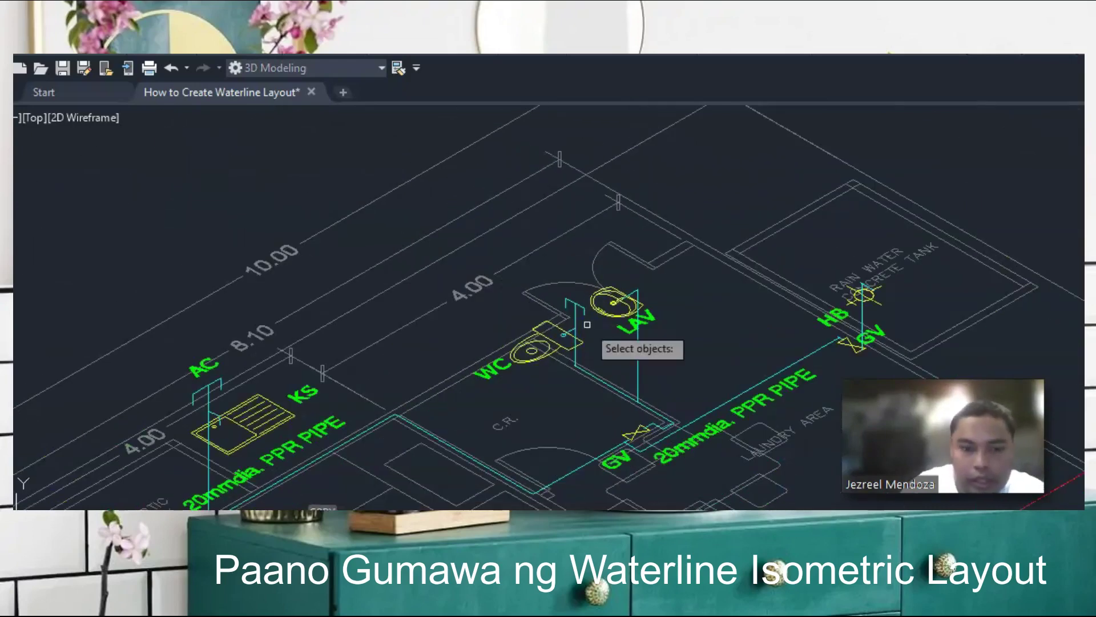
pyautogui.click(217, 372)
pyautogui.click(210, 370)
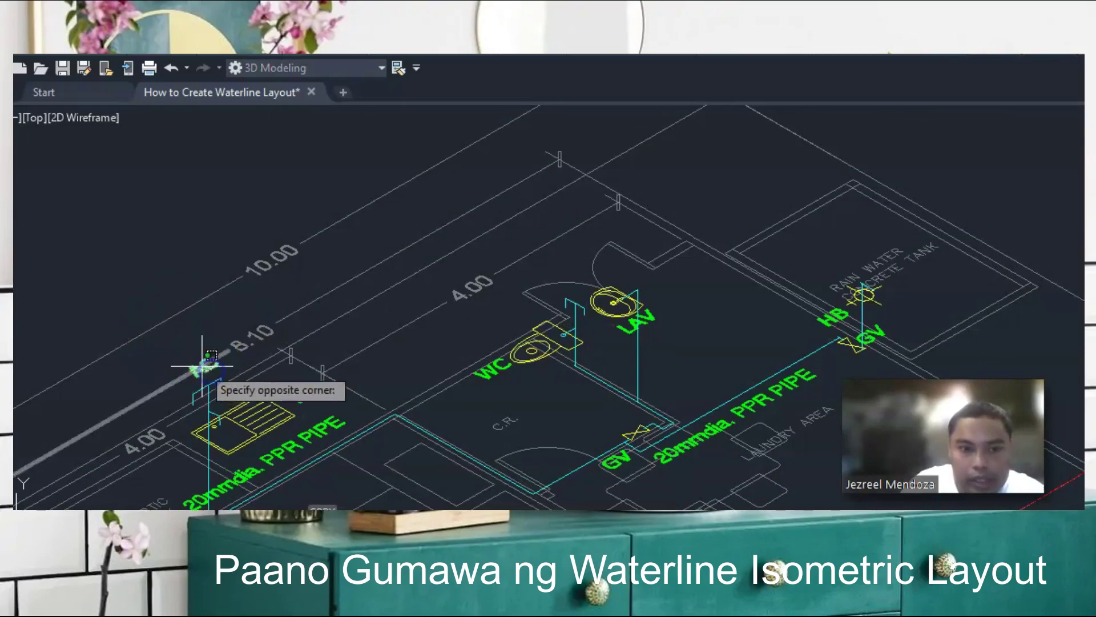
pyautogui.click(205, 375)
pyautogui.press('Escape')
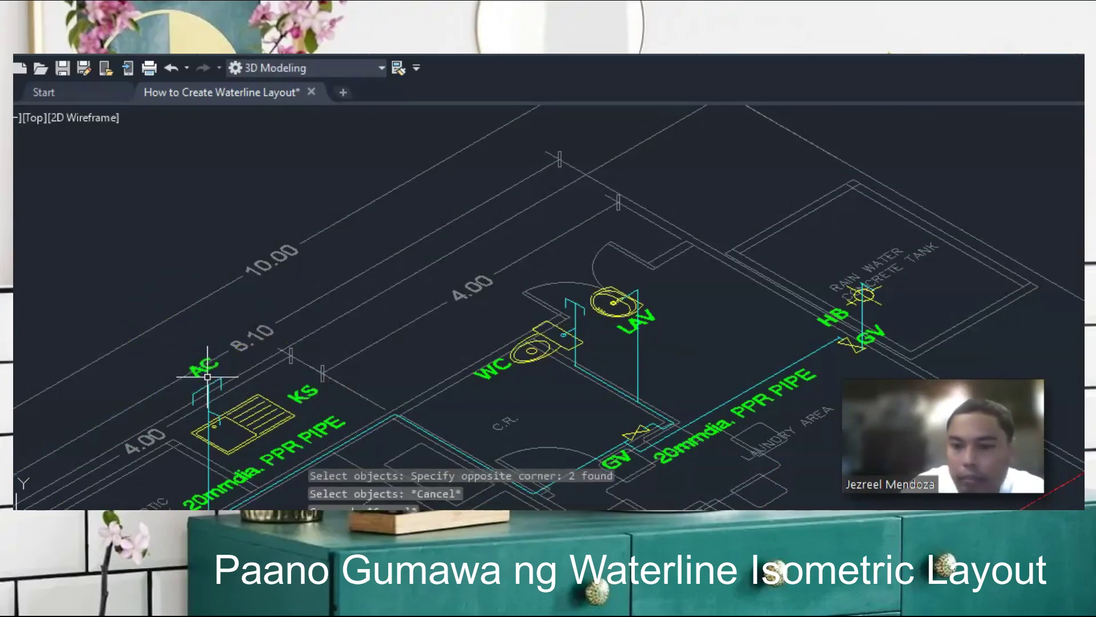
pyautogui.press('Return')
pyautogui.press('Return')
pyautogui.click(225, 370)
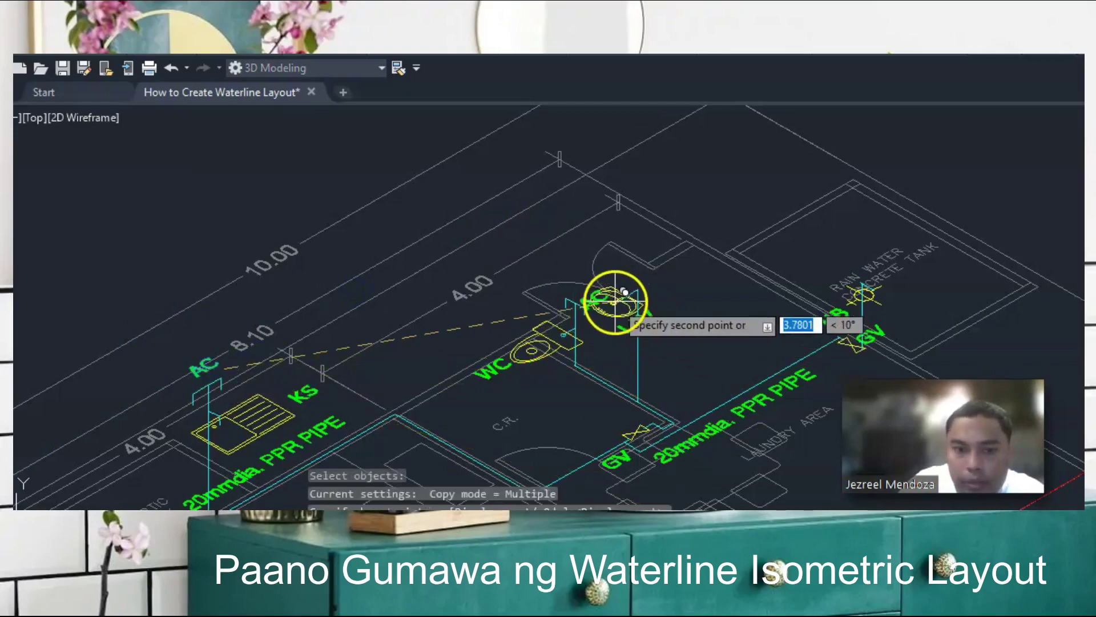
pyautogui.scroll(4, 594, 297)
pyautogui.click(564, 268)
pyautogui.scroll(-3, 565, 270)
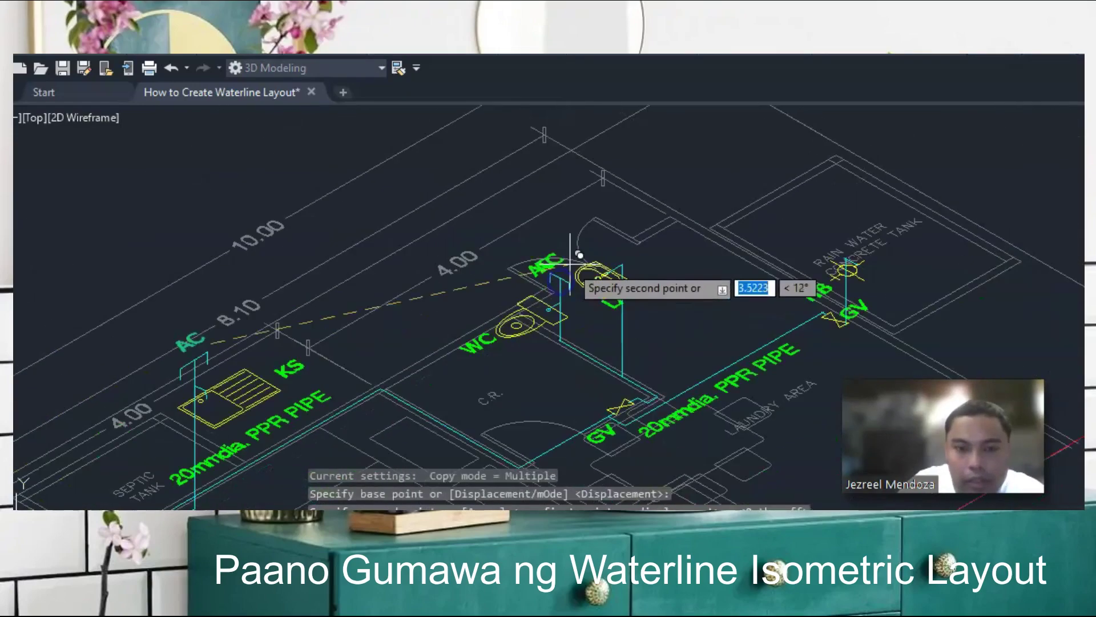
pyautogui.press('Escape')
# - Copy the WC riser with its AC label to the LAV pipe and the hose bibb
pyautogui.write('CO')
pyautogui.press('Return')
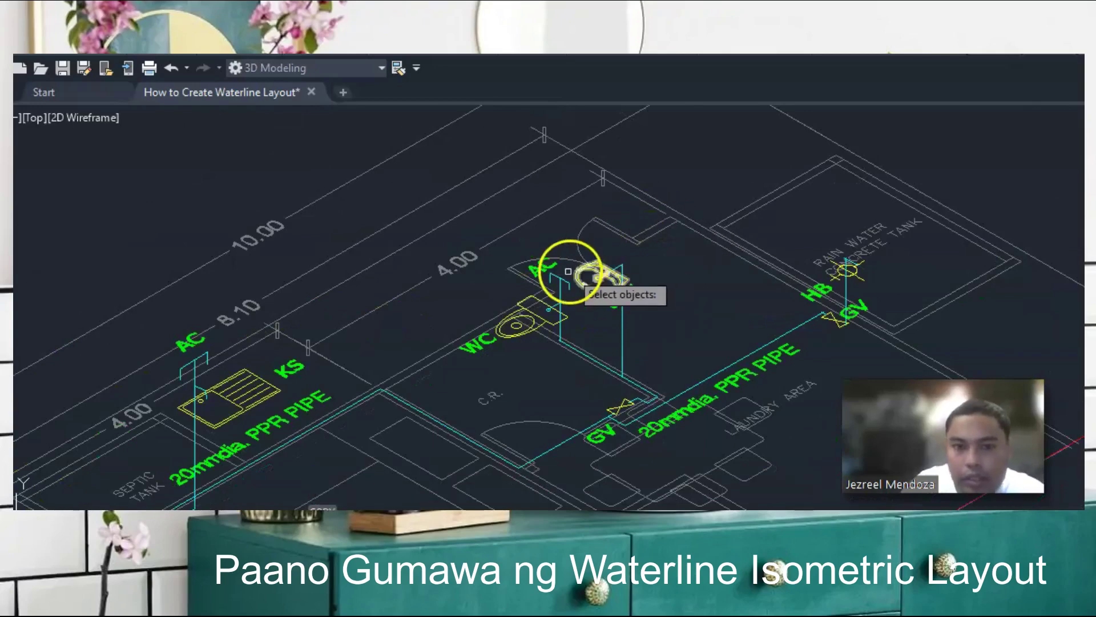
pyautogui.scroll(4, 599, 269)
pyautogui.click(573, 311)
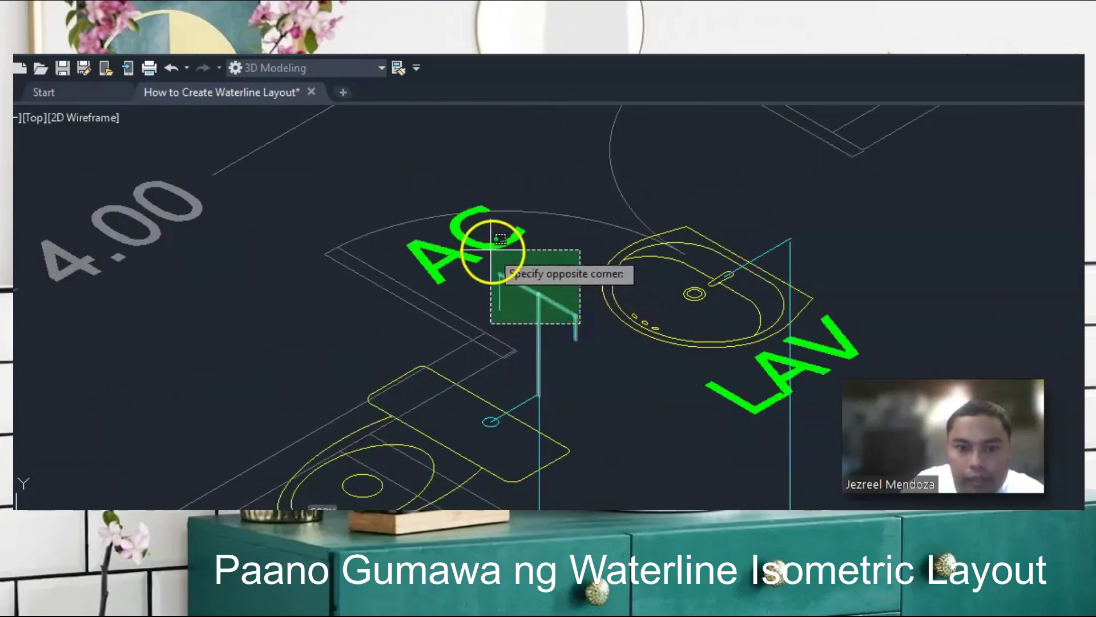
pyautogui.click(486, 246)
pyautogui.press('Return')
pyautogui.click(539, 394)
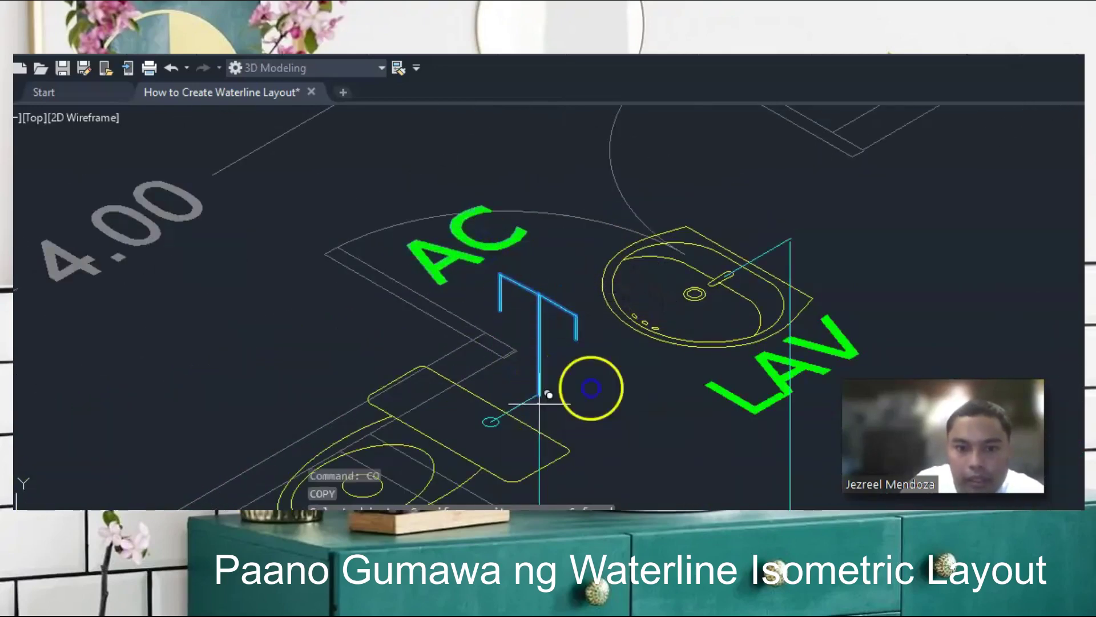
pyautogui.scroll(2, 788, 234)
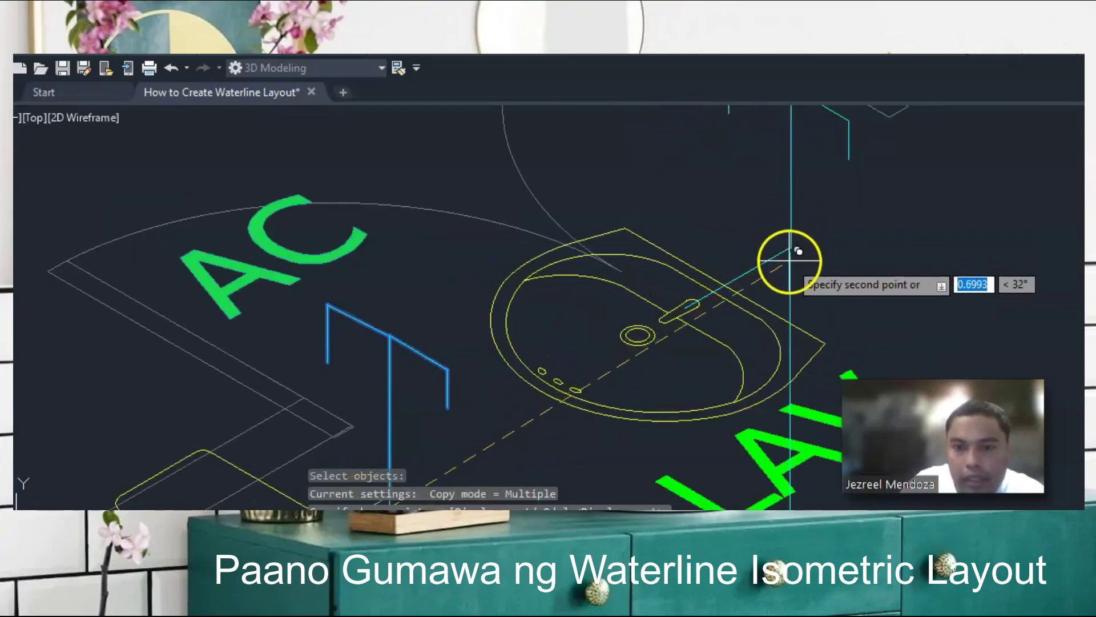
pyautogui.click(783, 245)
pyautogui.scroll(-2, 443, 250)
pyautogui.scroll(-3, 451, 248)
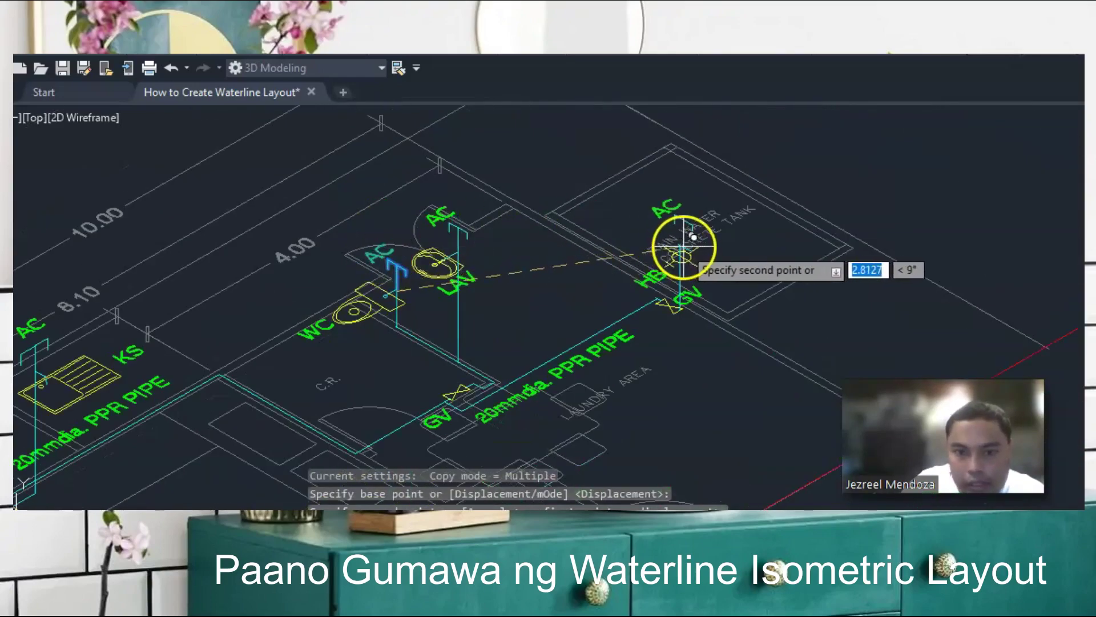
pyautogui.scroll(4, 679, 245)
pyautogui.scroll(4, 666, 248)
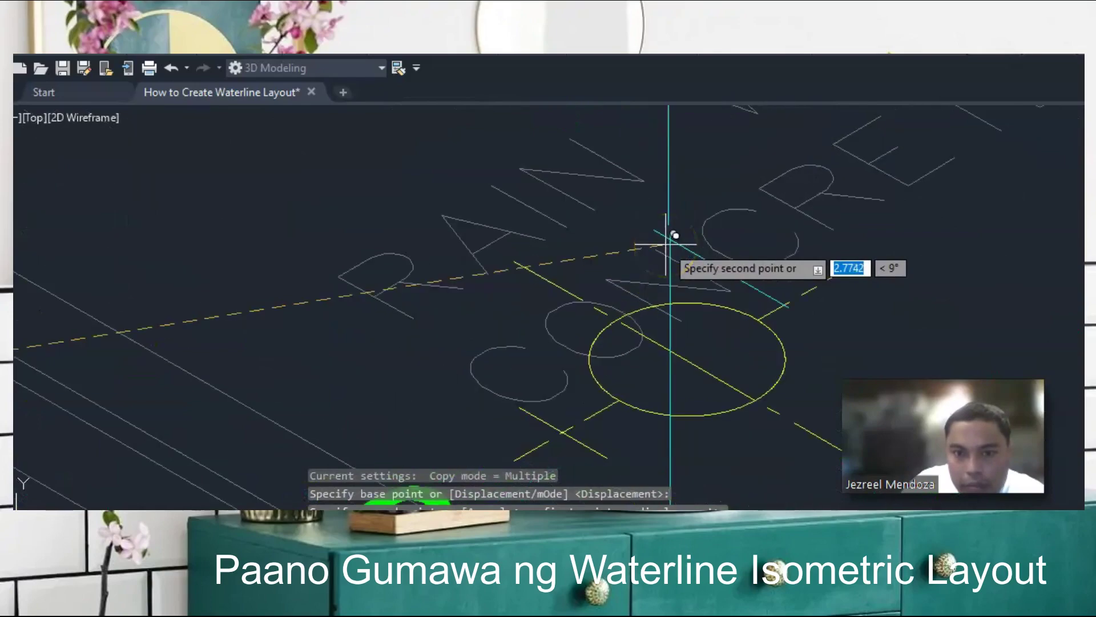
pyautogui.click(666, 252)
pyautogui.scroll(-4, 708, 288)
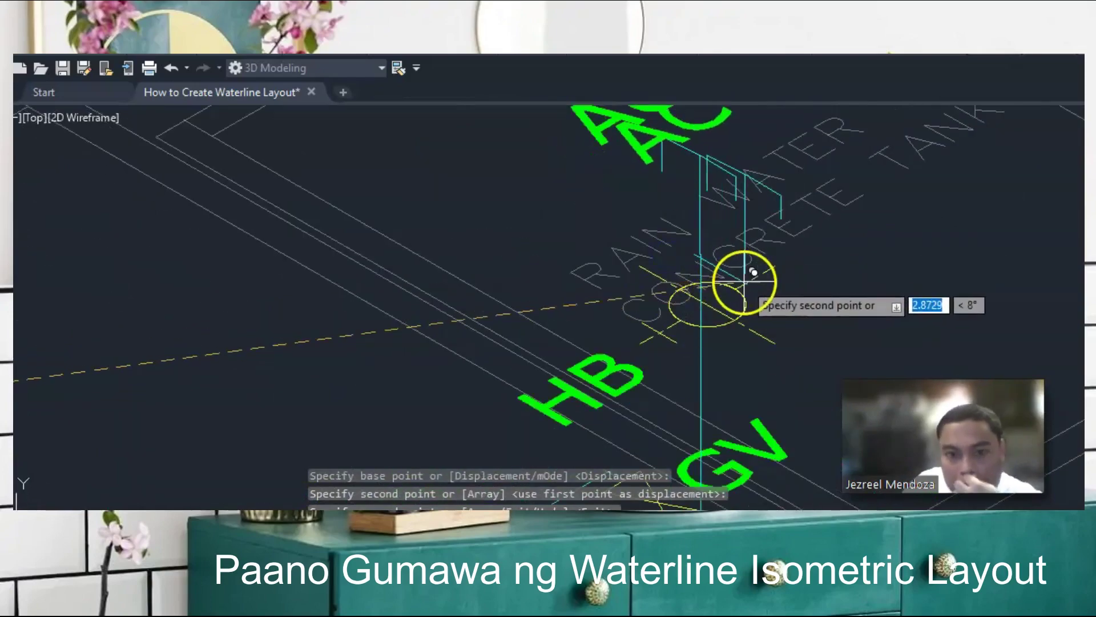
pyautogui.scroll(-4, 685, 269)
pyautogui.scroll(-2, 711, 289)
pyautogui.scroll(-4, 709, 235)
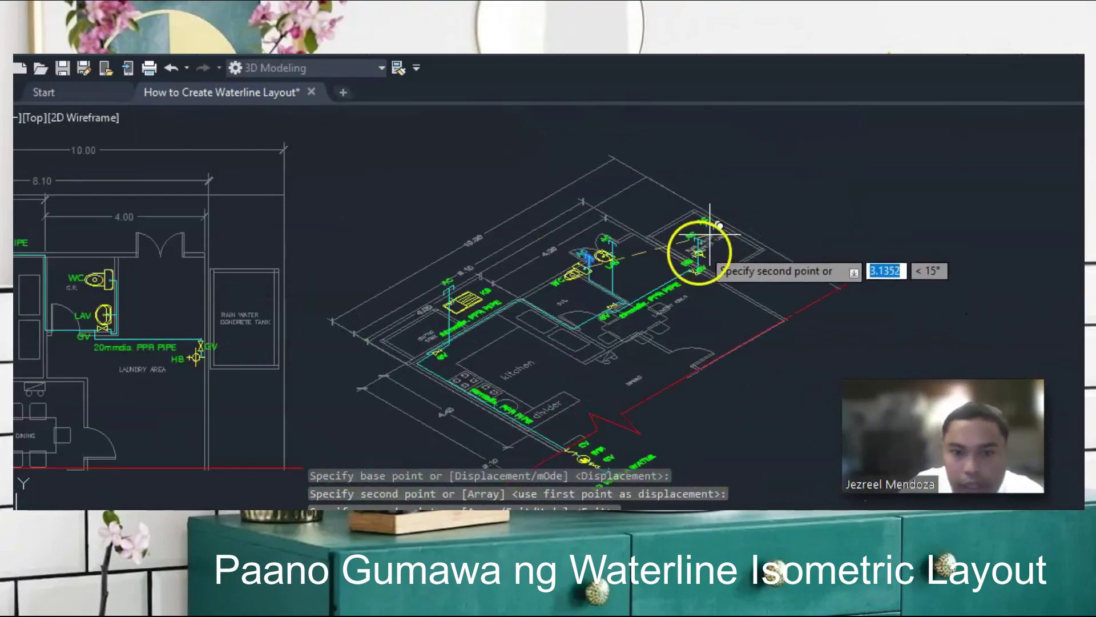
pyautogui.press('Escape')
pyautogui.press('Escape')
pyautogui.scroll(2, 624, 420)
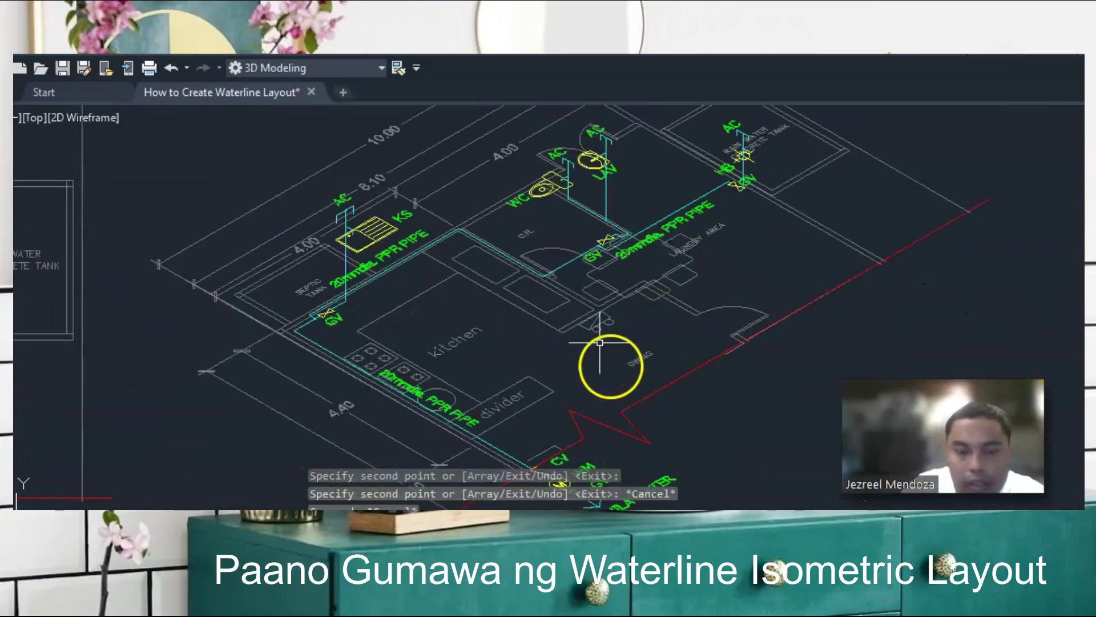
pyautogui.scroll(-2, 554, 262)
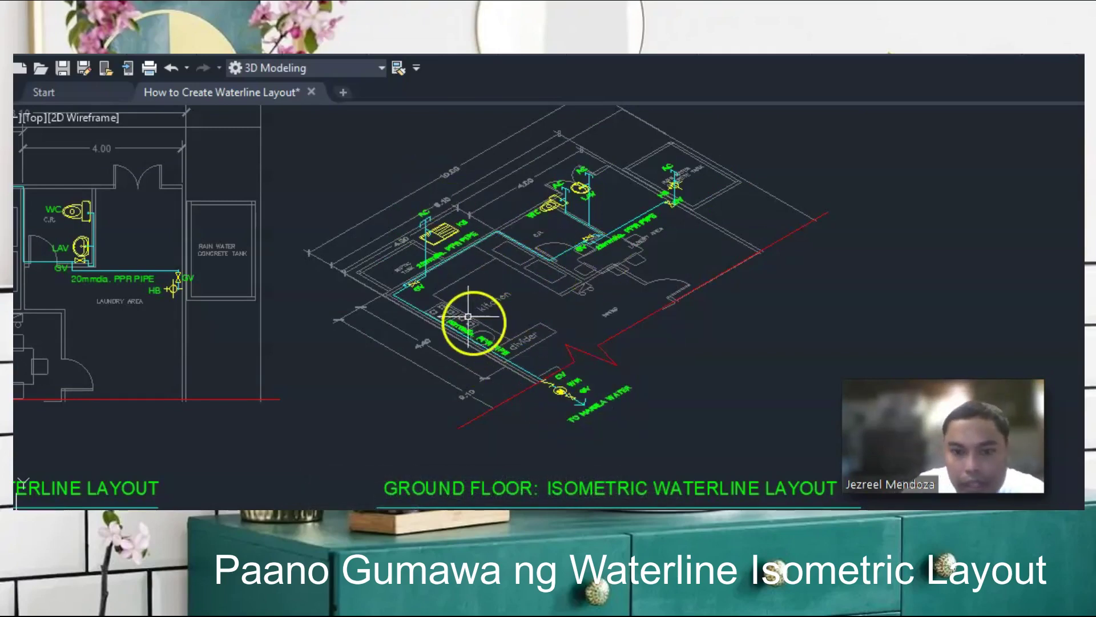
pyautogui.scroll(2, 390, 253)
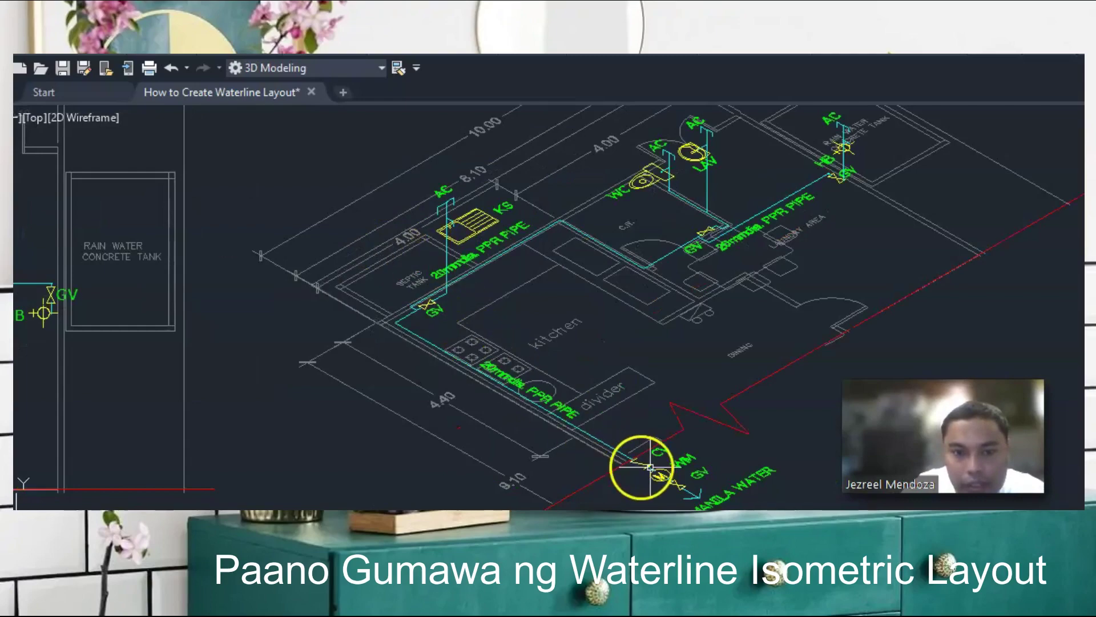
pyautogui.scroll(2, 649, 467)
pyautogui.moveTo(656, 481); pyautogui.dragTo(604, 418, button='middle')
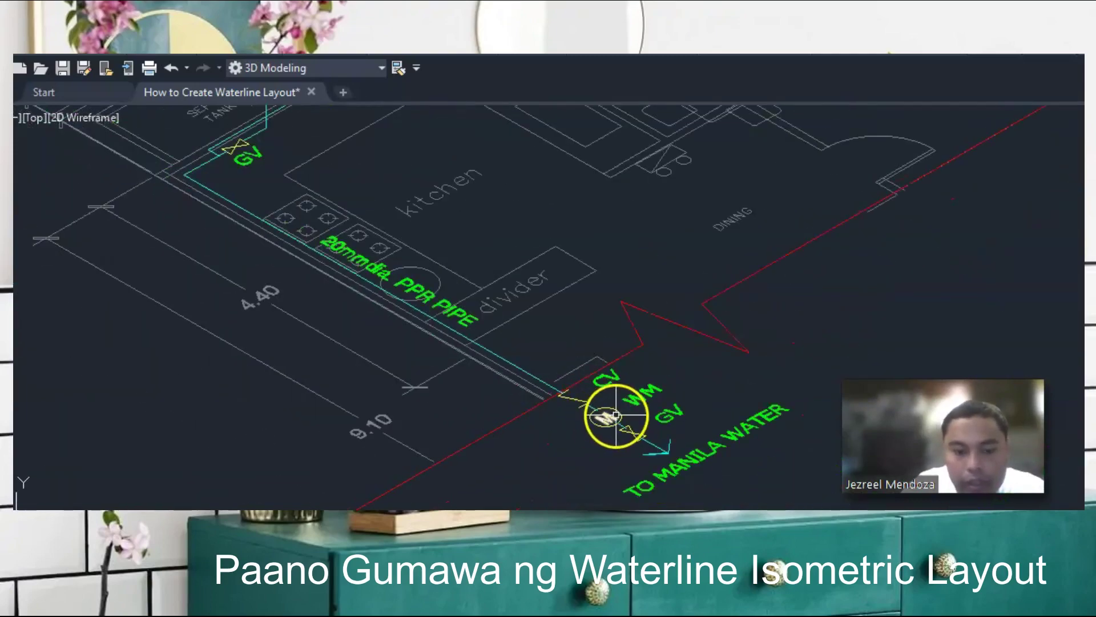
pyautogui.scroll(-4, 626, 416)
pyautogui.scroll(2, 416, 237)
pyautogui.scroll(-2, 412, 191)
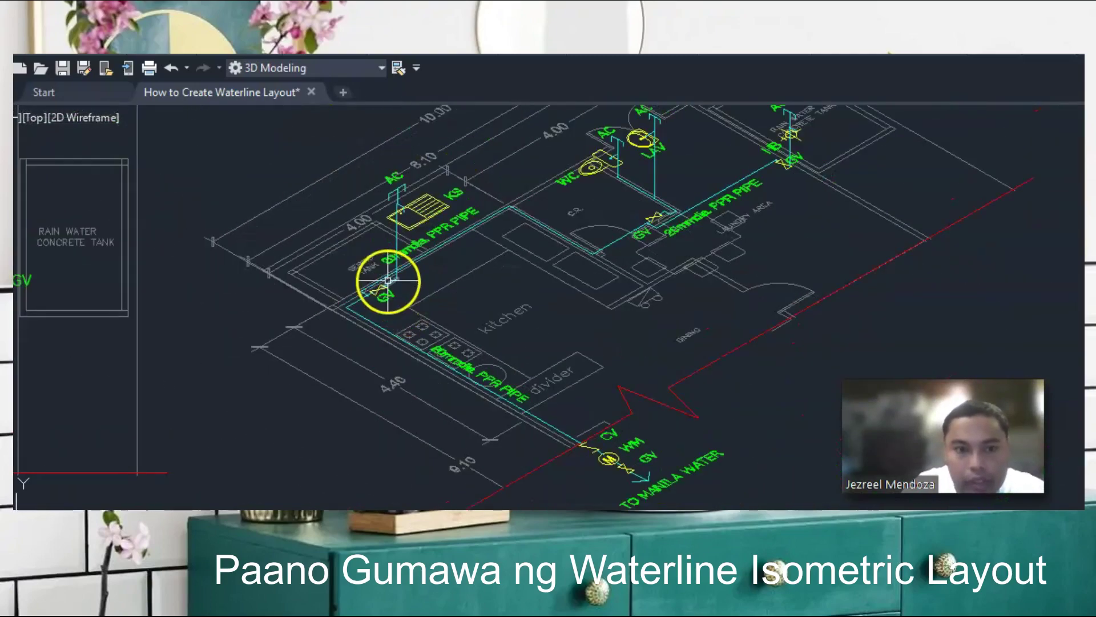
pyautogui.scroll(-3, 414, 180)
pyautogui.scroll(3, 401, 188)
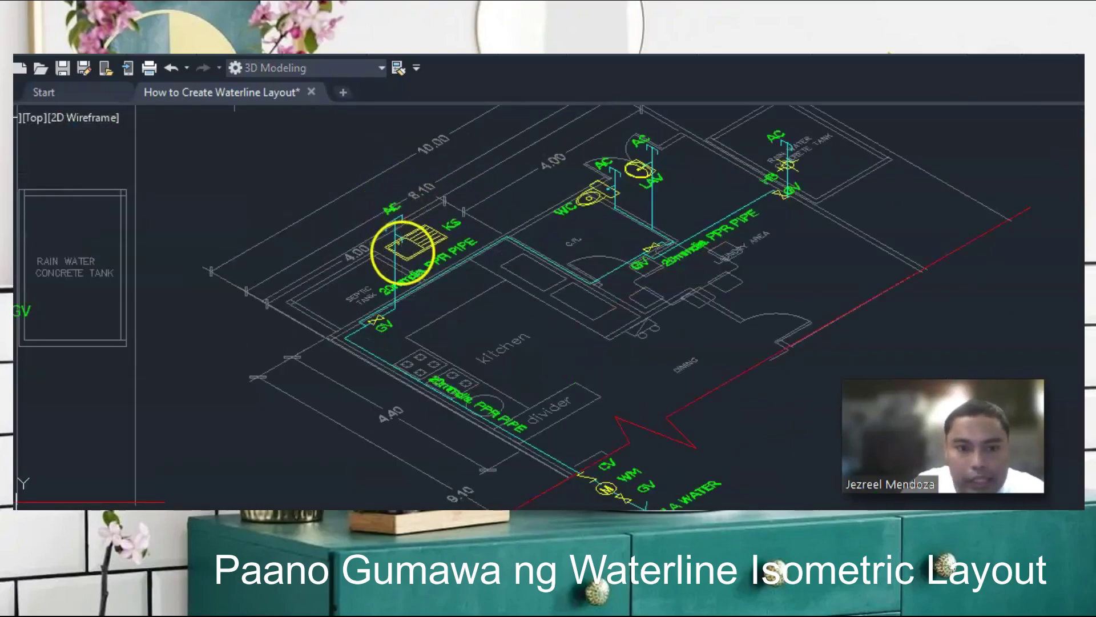
pyautogui.write('c')
pyautogui.press('Return')
pyautogui.click(403, 252)
pyautogui.press('Escape')
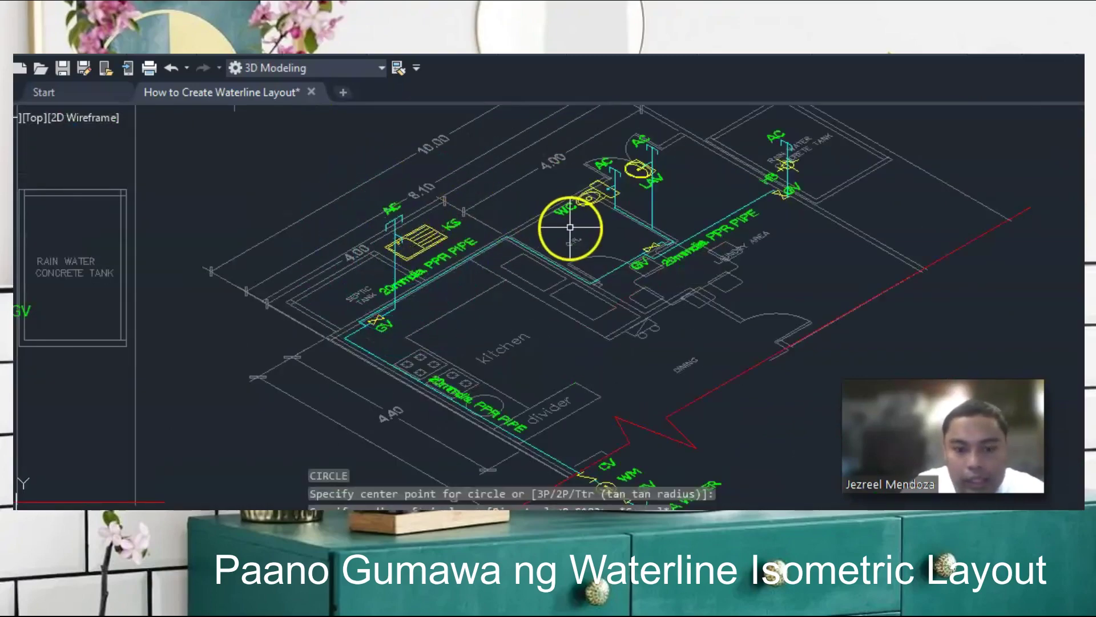
pyautogui.scroll(2, 621, 164)
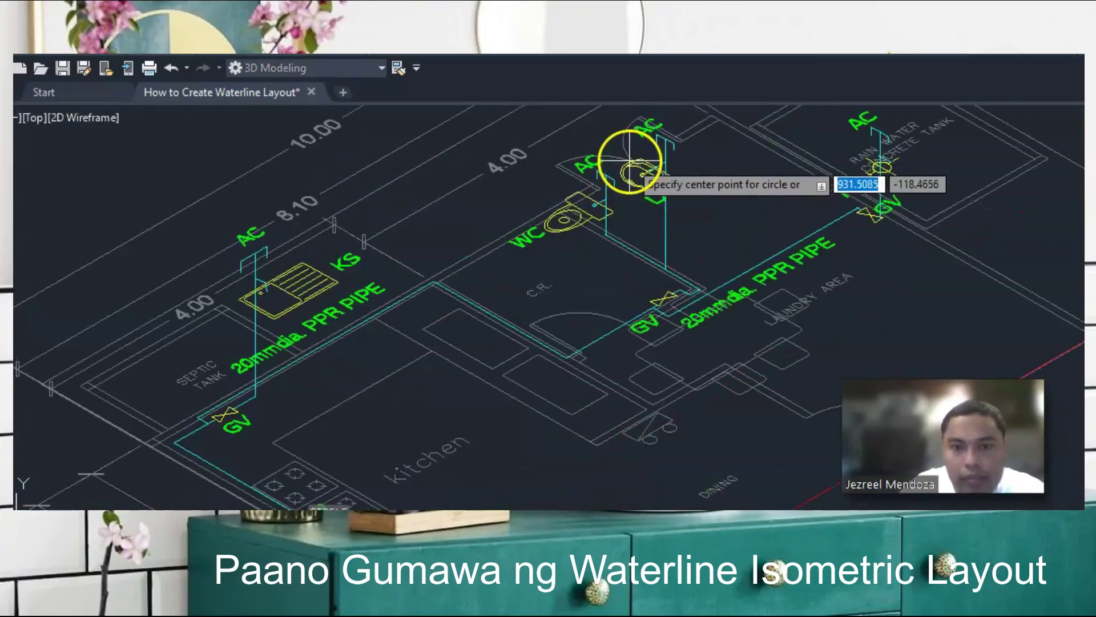
pyautogui.click(621, 200)
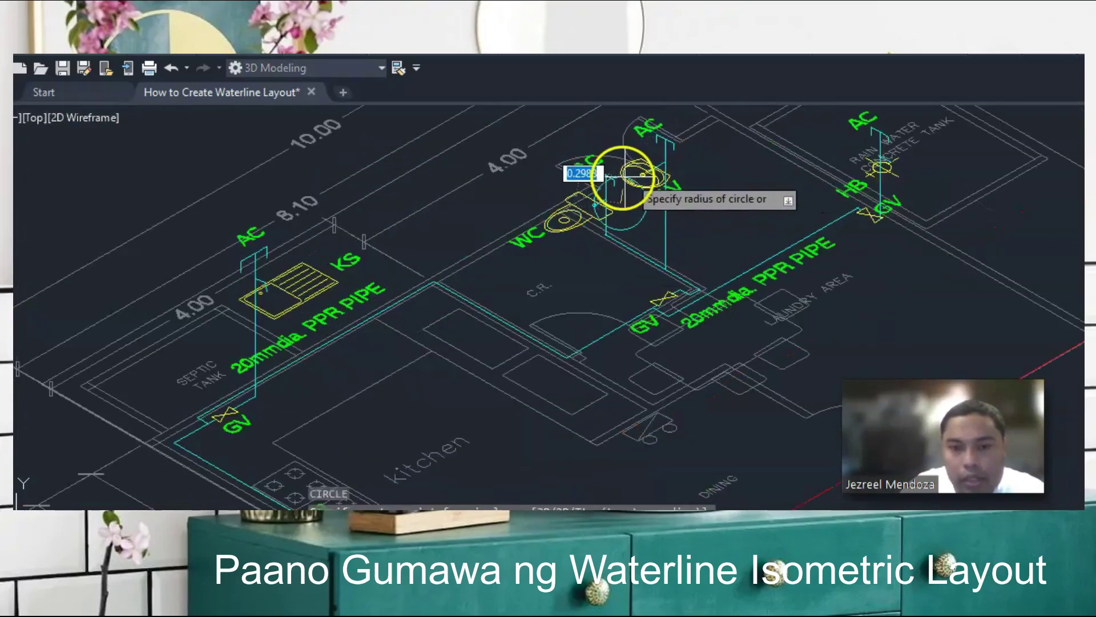
pyautogui.scroll(-2, 603, 171)
pyautogui.press('Escape')
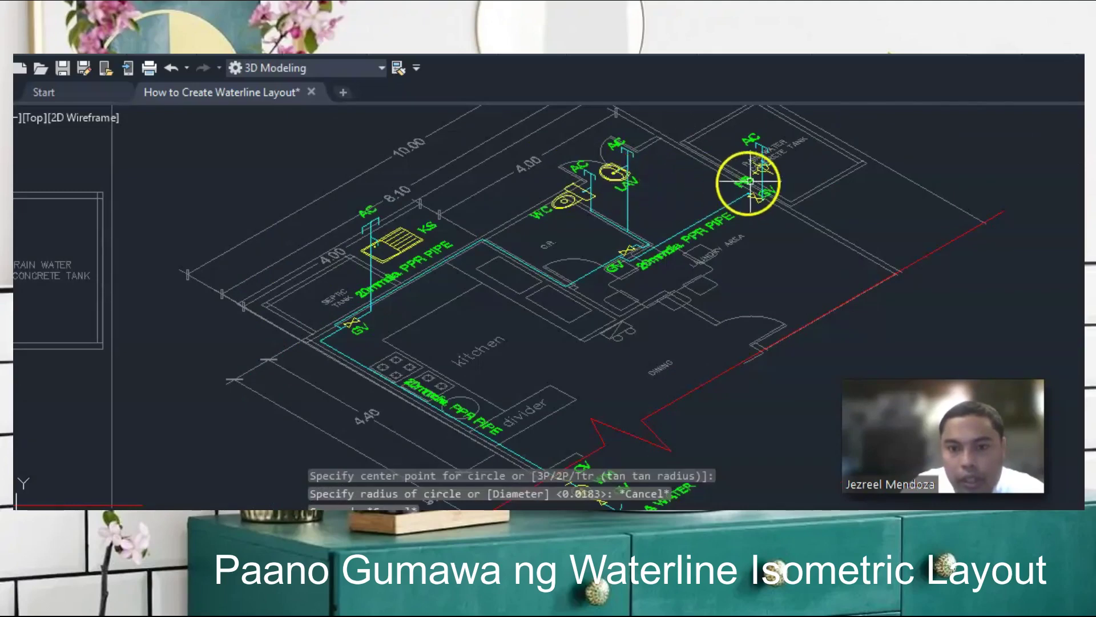
pyautogui.press('Return')
pyautogui.scroll(2, 758, 159)
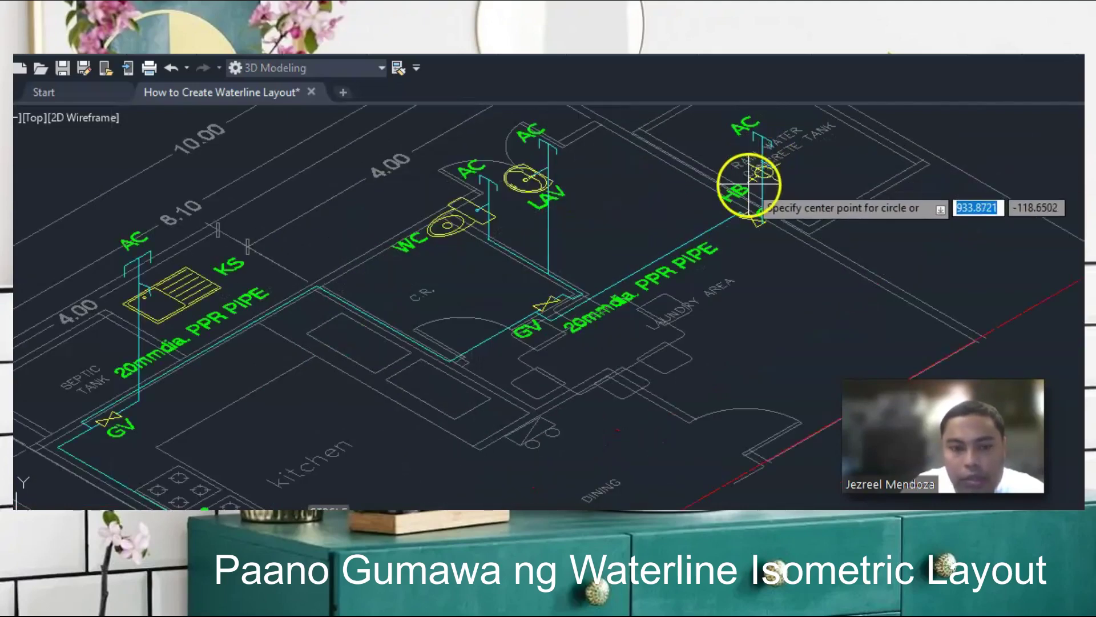
pyautogui.click(750, 181)
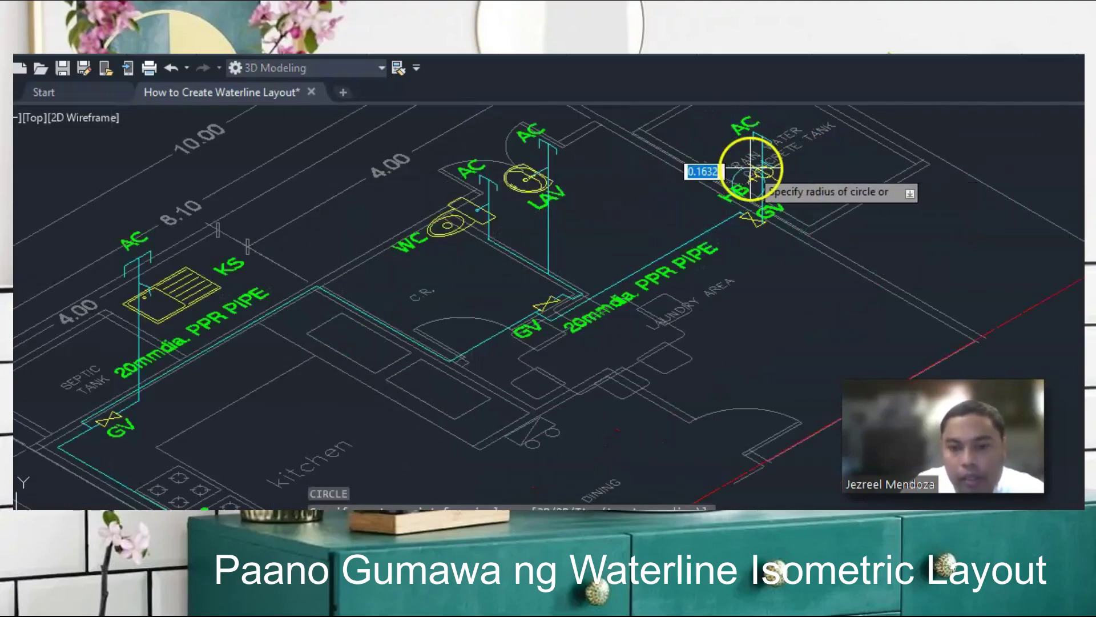
pyautogui.scroll(-2, 787, 164)
pyautogui.press('Escape')
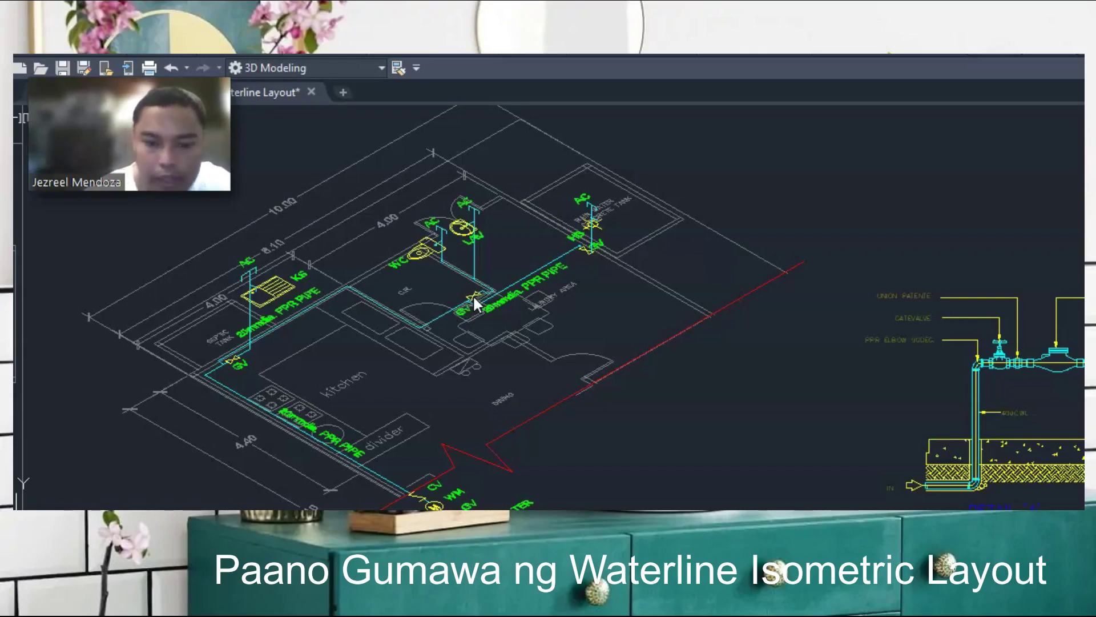
pyautogui.click(512, 297)
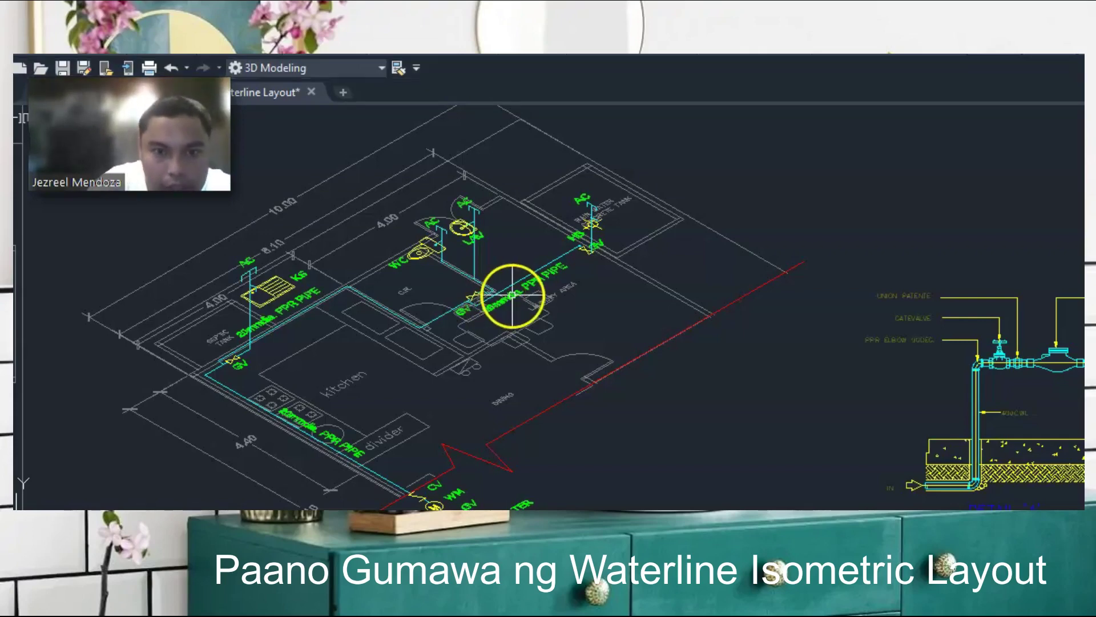
pyautogui.write('p')
pyautogui.press('Return')
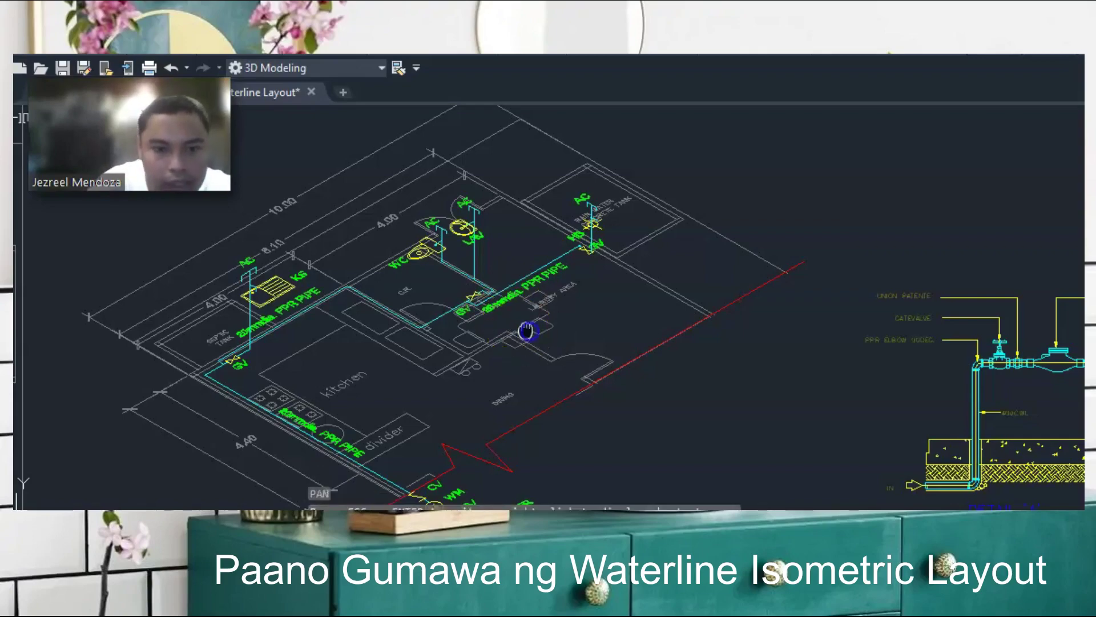
pyautogui.moveTo(527, 330); pyautogui.dragTo(579, 300)
pyautogui.scroll(2, 349, 327)
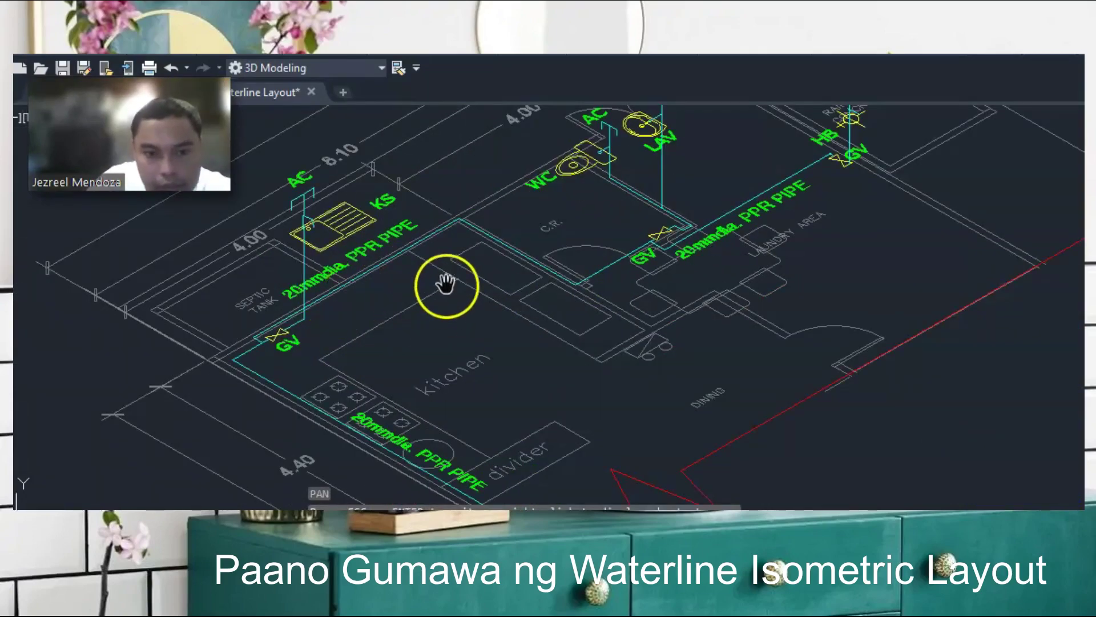
pyautogui.scroll(-2, 446, 284)
pyautogui.moveTo(549, 224); pyautogui.dragTo(521, 238)
pyautogui.scroll(2, 354, 270)
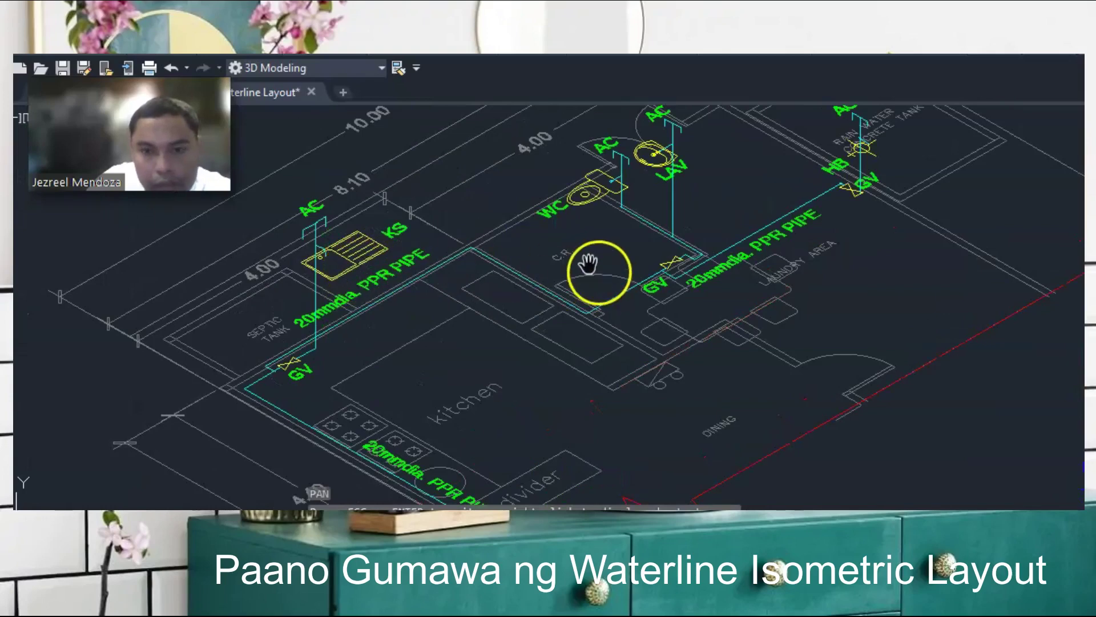
pyautogui.scroll(-3, 529, 255)
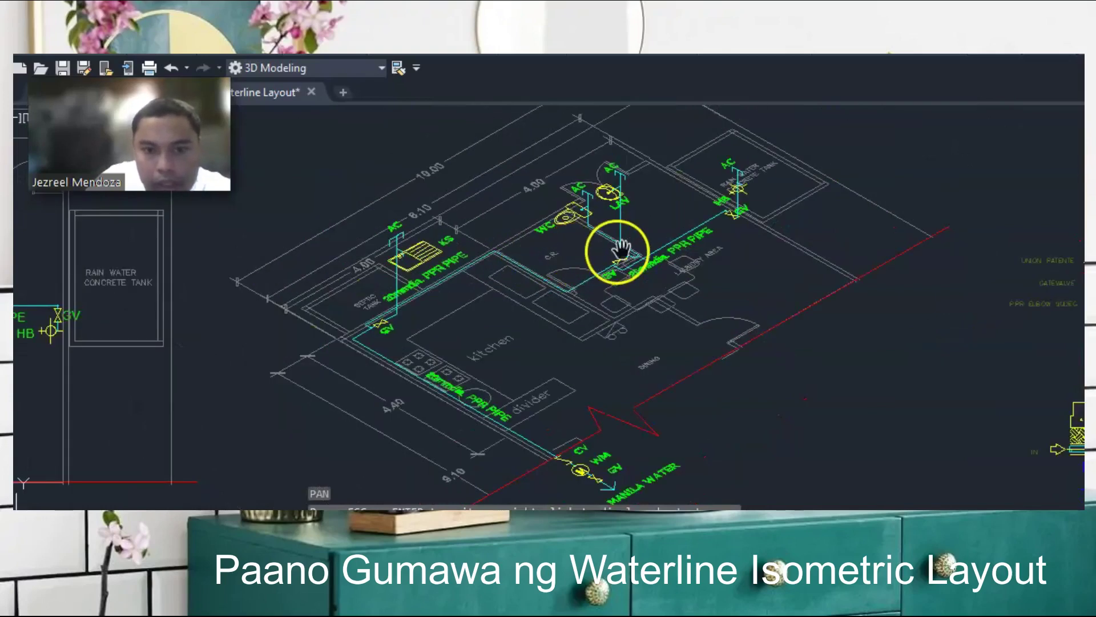
pyautogui.moveTo(694, 234); pyautogui.dragTo(696, 241)
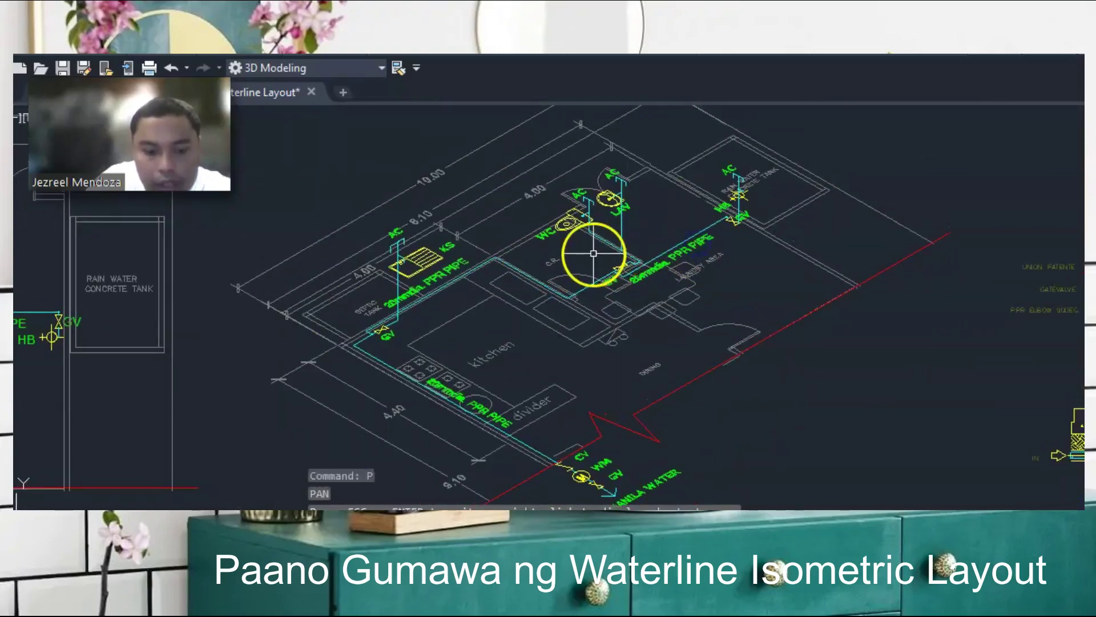
pyautogui.press('Escape')
pyautogui.write('c')
pyautogui.press('Return')
pyautogui.scroll(3, 412, 272)
pyautogui.click(407, 273)
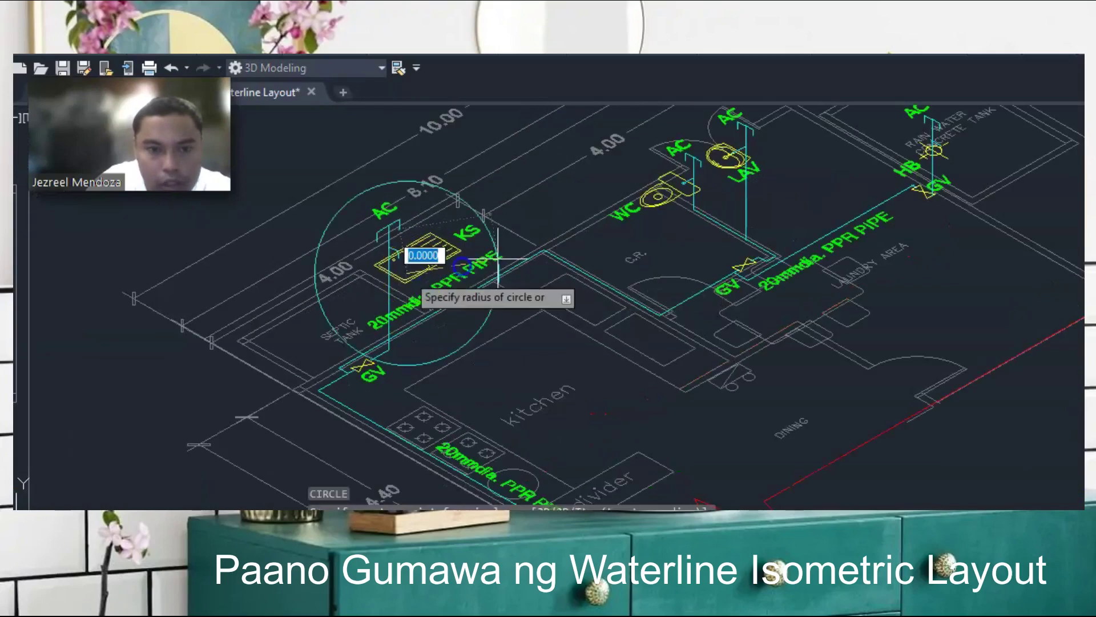
pyautogui.click(461, 254)
pyautogui.click(434, 325)
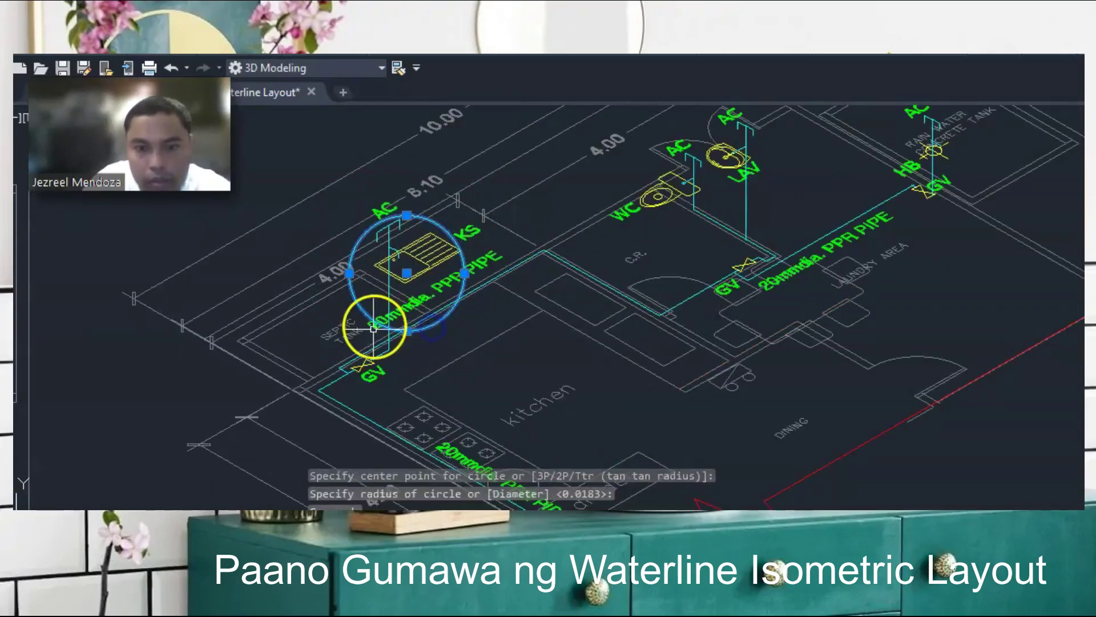
pyautogui.scroll(-2, 375, 323)
pyautogui.press('Delete')
pyautogui.write('c')
pyautogui.press('Return')
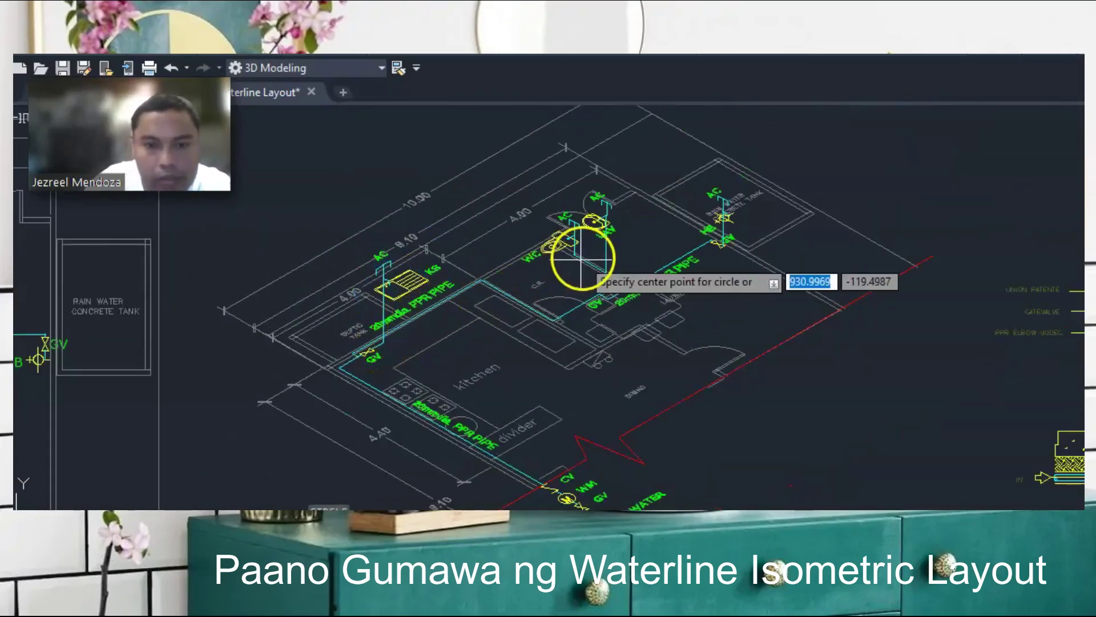
pyautogui.scroll(2, 595, 213)
pyautogui.click(579, 222)
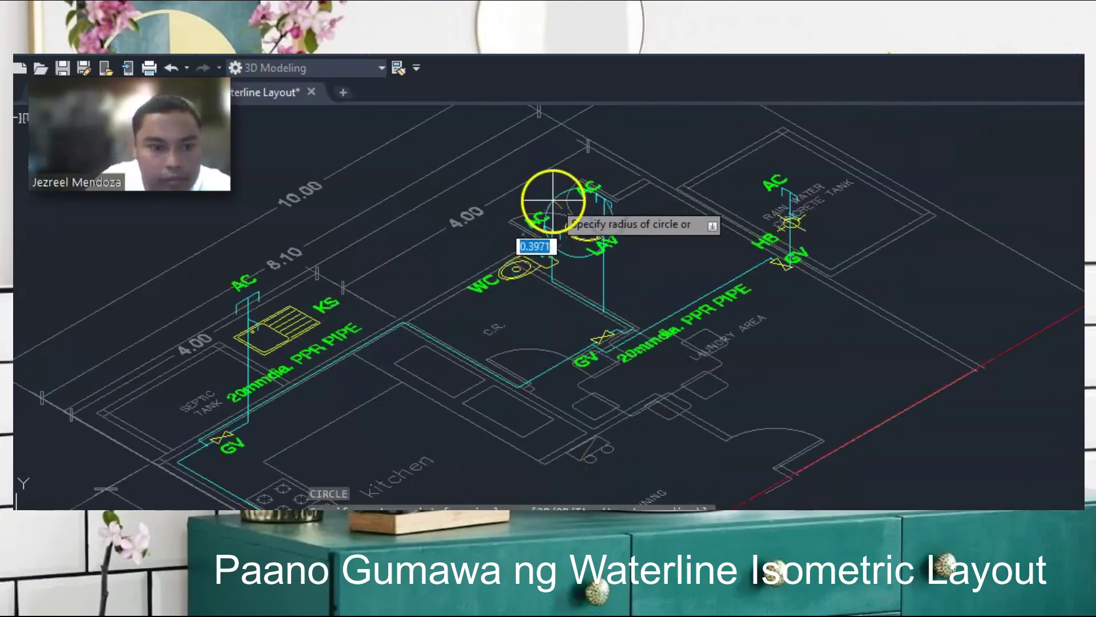
pyautogui.press('Escape')
pyautogui.scroll(-2, 520, 239)
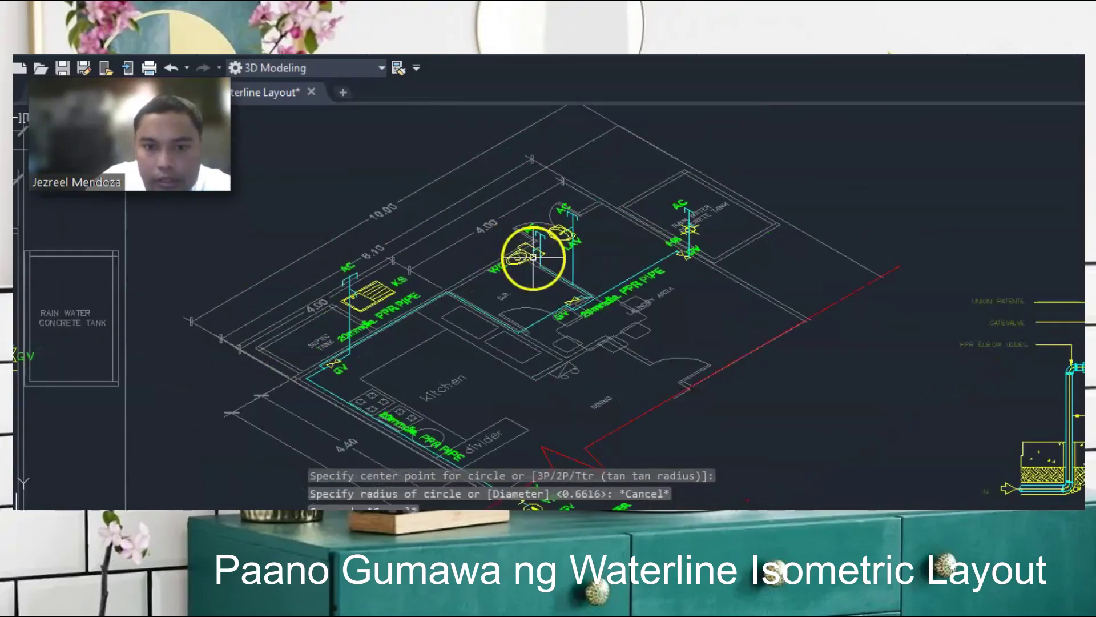
pyautogui.press('Return')
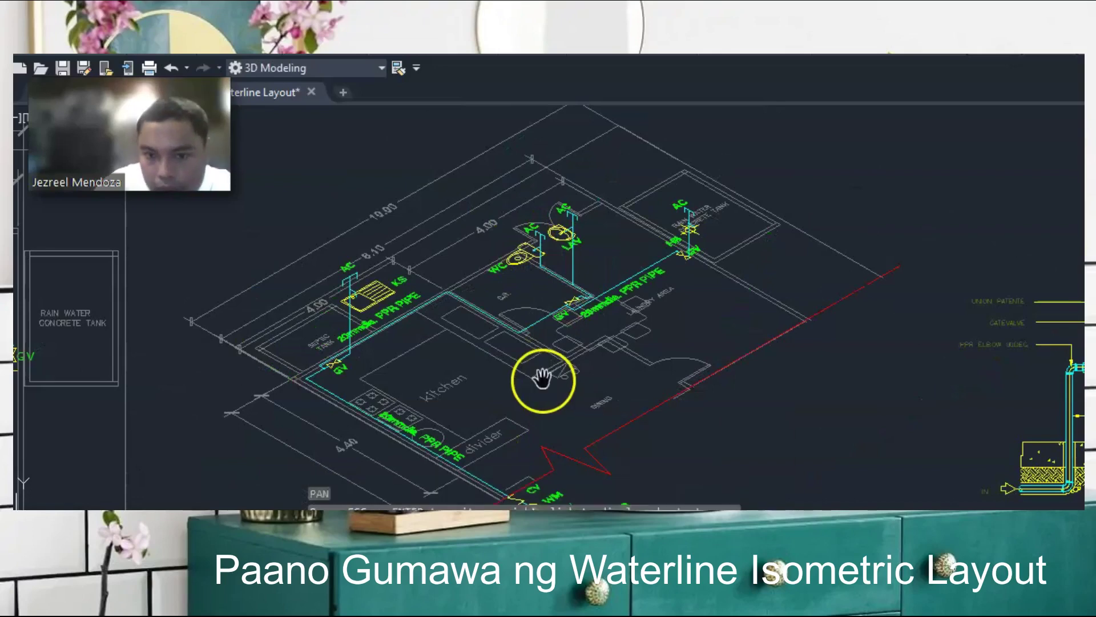
pyautogui.moveTo(545, 377)
pyautogui.mouseDown()
pyautogui.moveTo(506, 308)
pyautogui.moveTo(465, 284)
pyautogui.mouseUp()
pyautogui.moveTo(495, 340); pyautogui.dragTo(421, 323)
pyautogui.press('Escape')
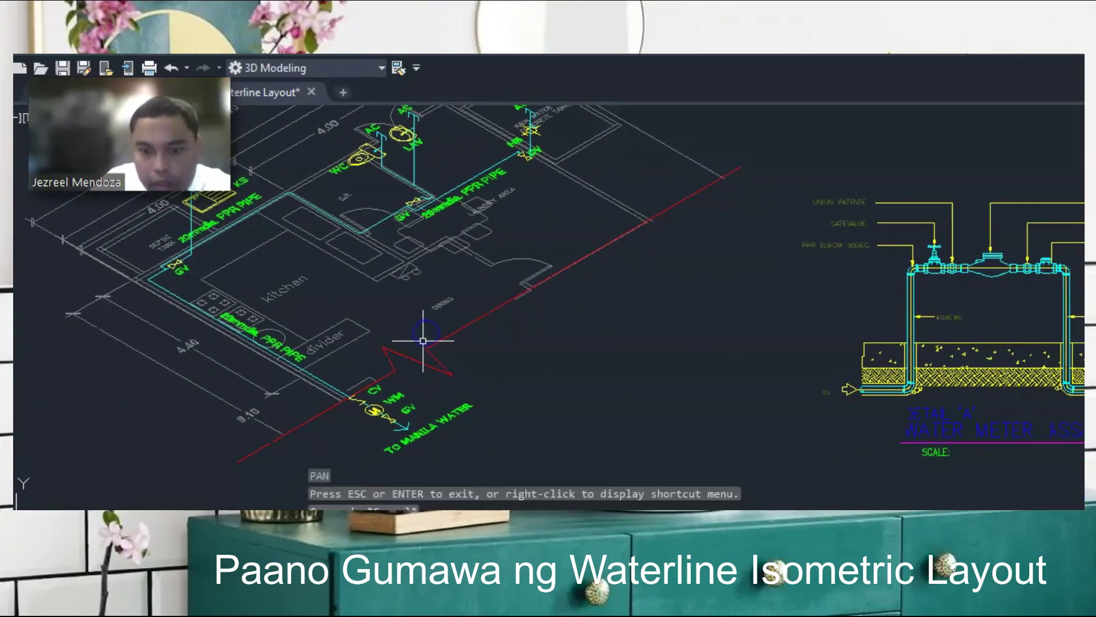
pyautogui.write('c')
pyautogui.press('Return')
pyautogui.click(363, 394)
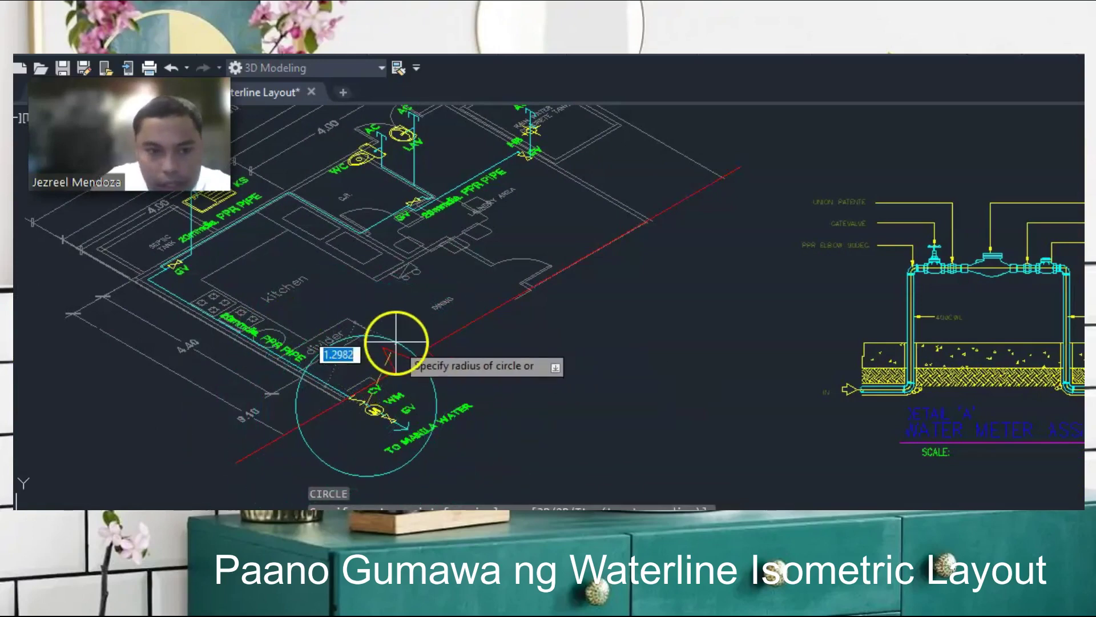
pyautogui.press('Escape')
pyautogui.write('p')
pyautogui.press('Return')
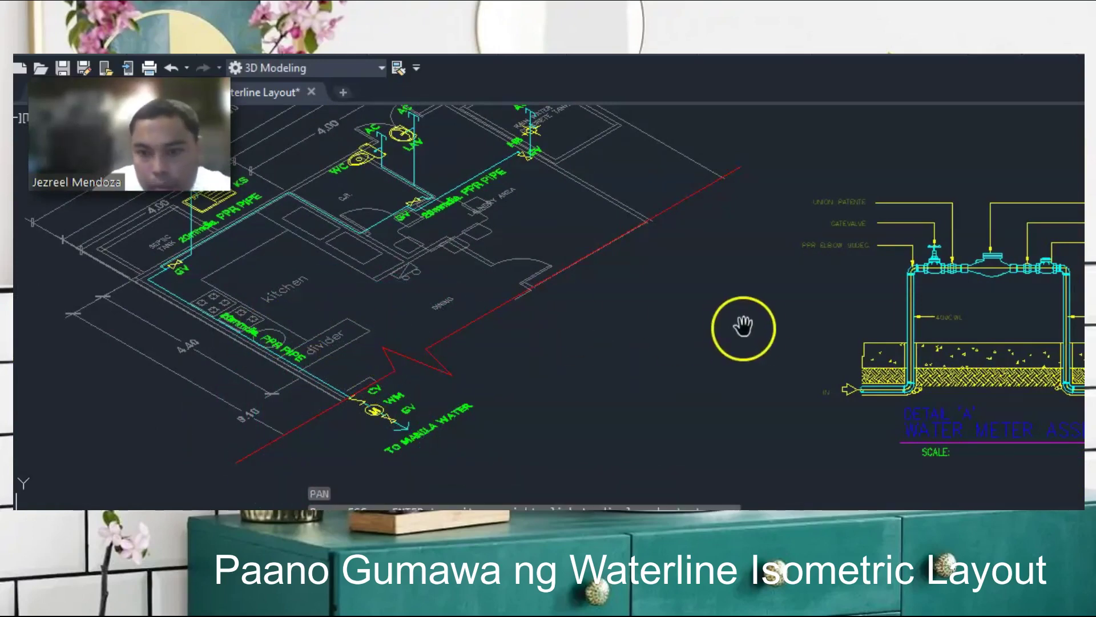
pyautogui.moveTo(743, 326)
pyautogui.mouseDown()
pyautogui.moveTo(533, 313)
pyautogui.moveTo(264, 318)
pyautogui.mouseUp()
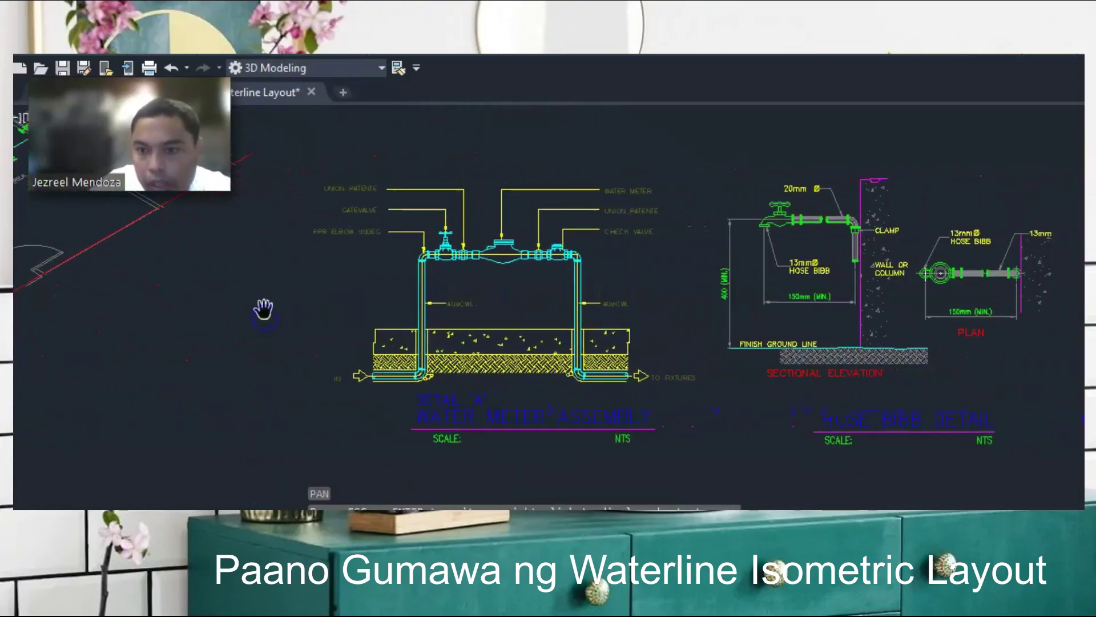
# - Centre the water meter detail and start circles at the inlet and outlet pipes, cancelling both
pyautogui.scroll(2, 505, 366)
pyautogui.moveTo(604, 332); pyautogui.dragTo(591, 345)
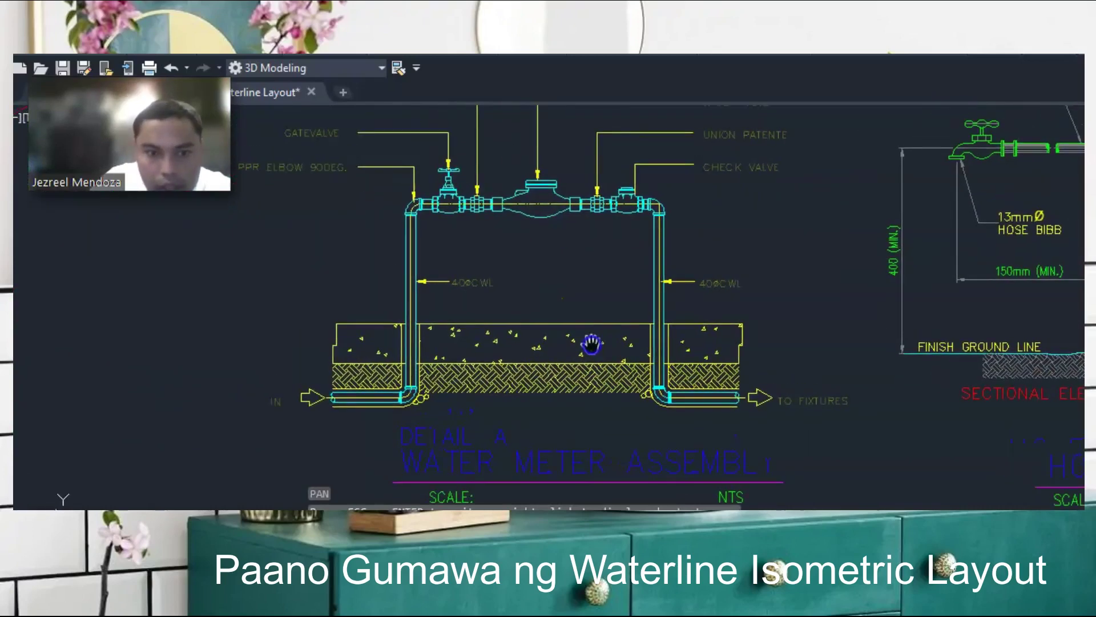
pyautogui.press('Escape')
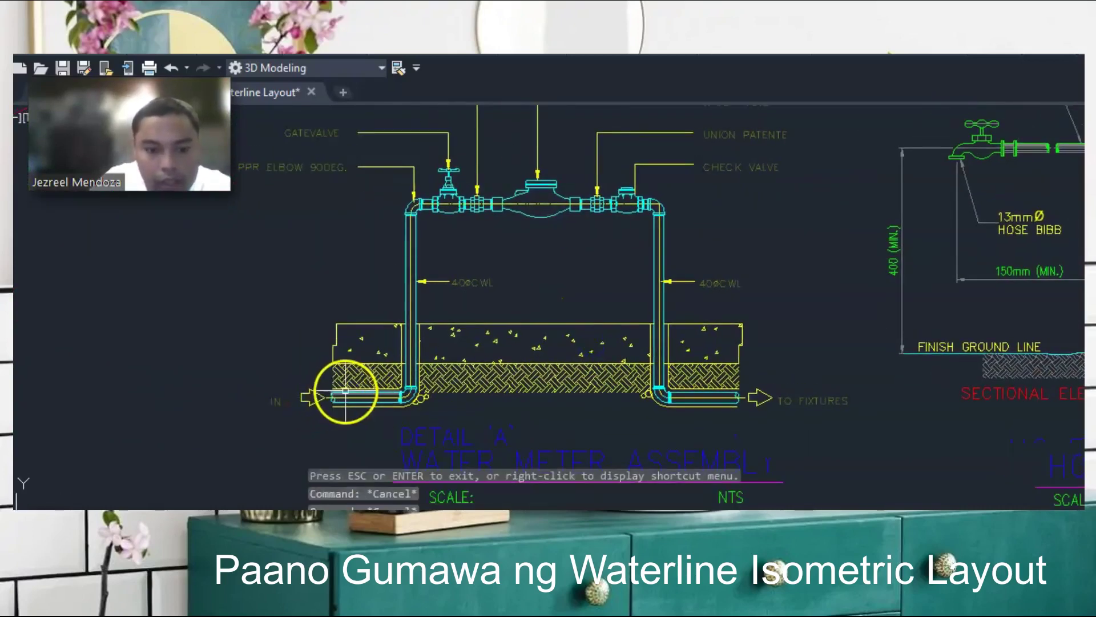
pyautogui.write('c')
pyautogui.press('Return')
pyautogui.click(349, 390)
pyautogui.press('Escape')
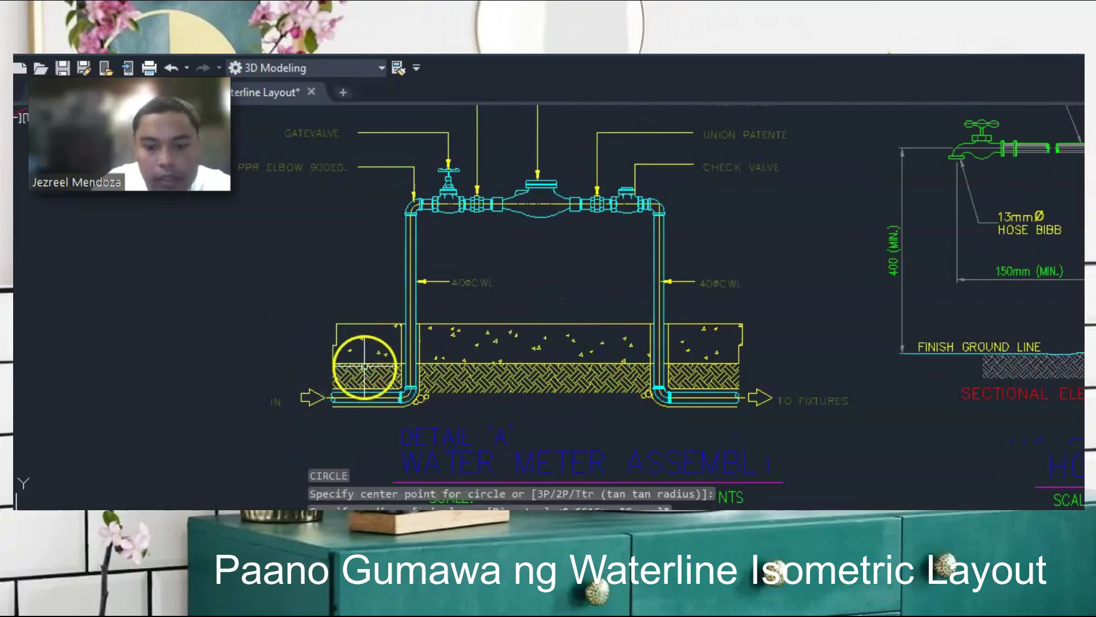
pyautogui.write('c')
pyautogui.press('Return')
pyautogui.click(724, 405)
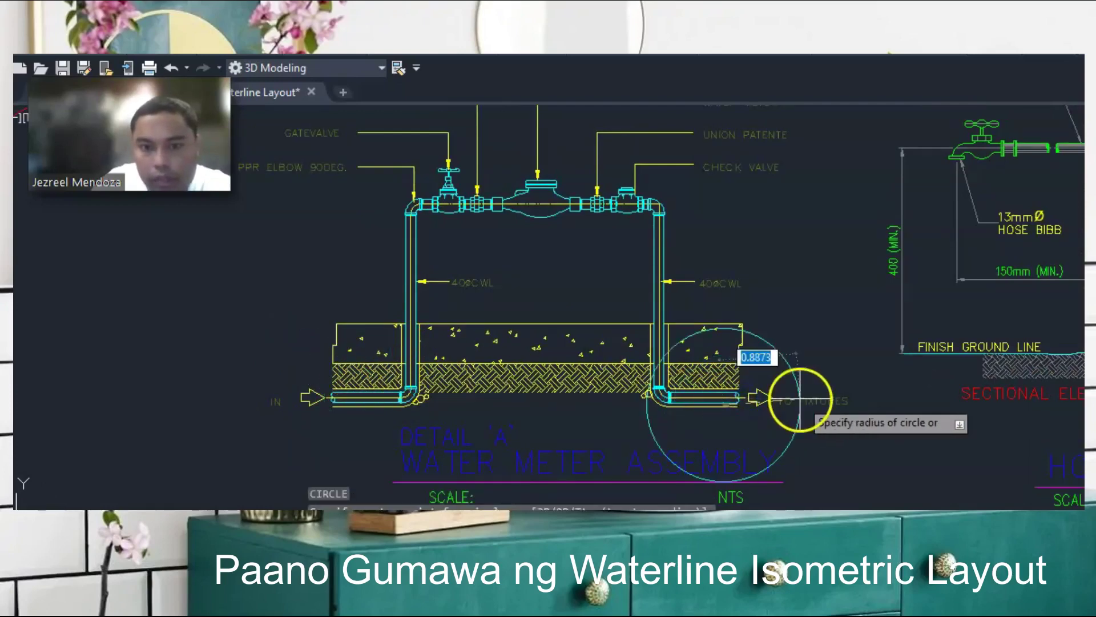
pyautogui.press('Escape')
# - Put the text cursor at the start of the left 40øCWL label
pyautogui.scroll(-2, 765, 392)
pyautogui.scroll(2, 513, 325)
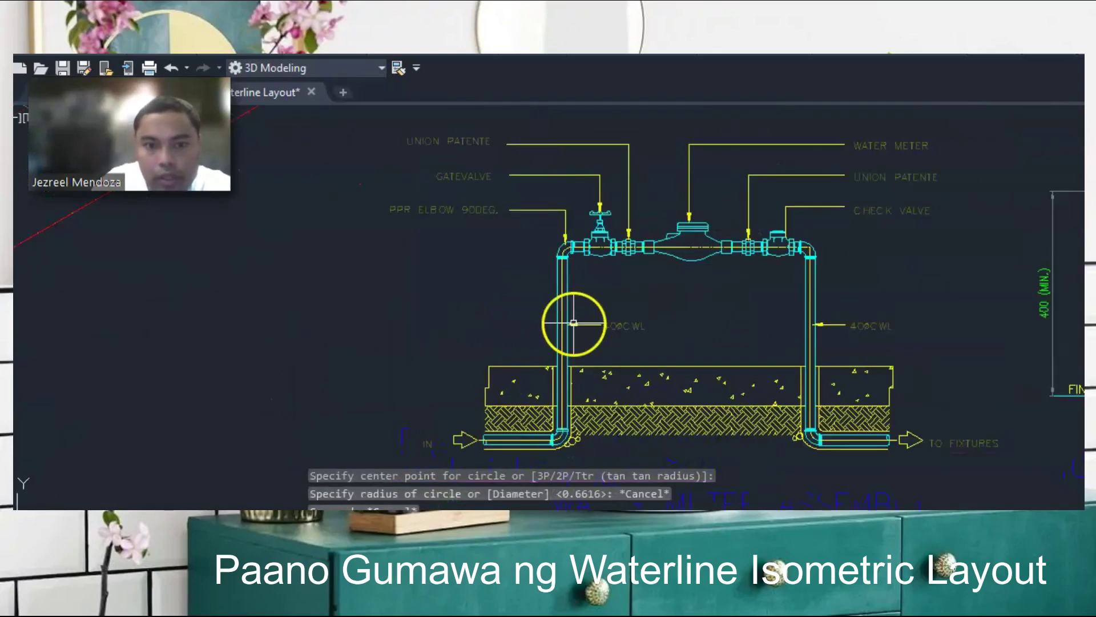
pyautogui.scroll(2, 582, 338)
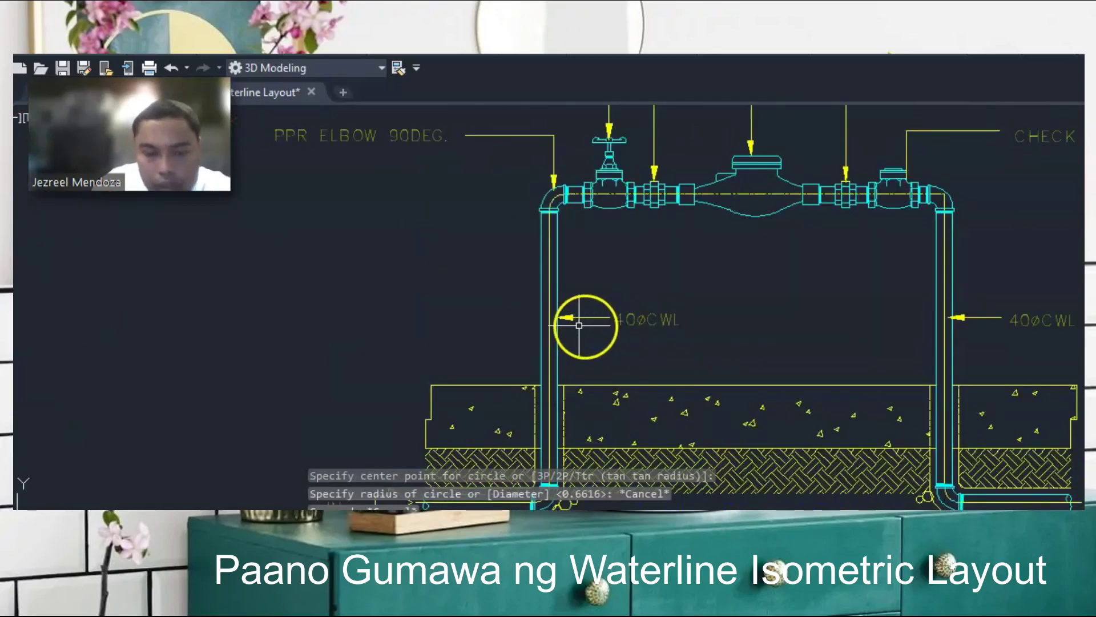
pyautogui.scroll(-2, 579, 325)
pyautogui.scroll(2, 594, 320)
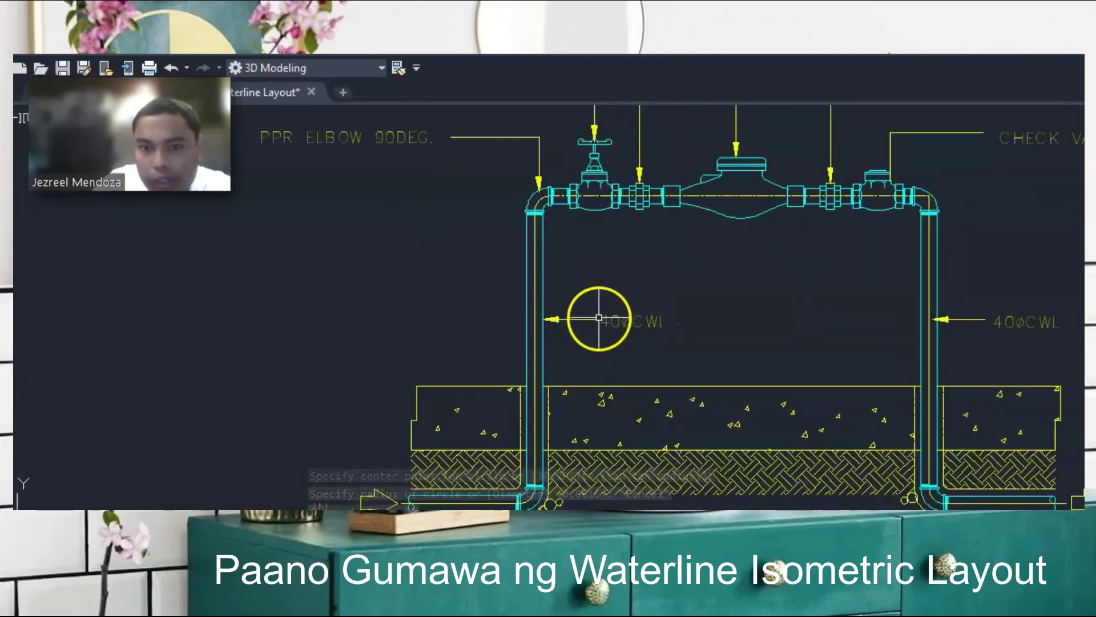
pyautogui.press('Escape')
pyautogui.click(604, 317)
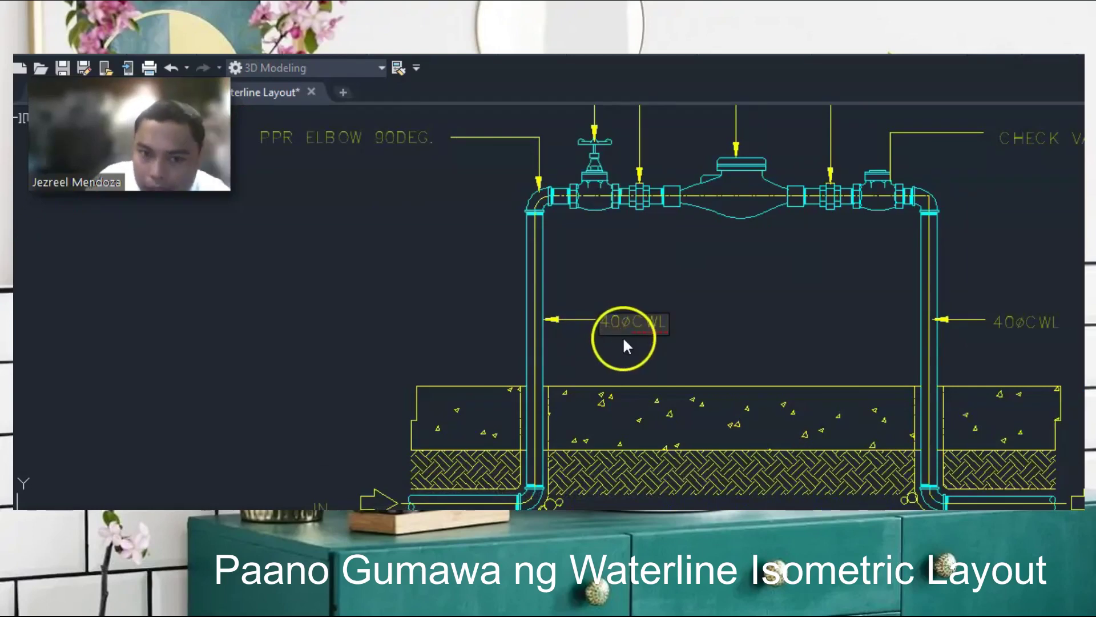
# - Finish the left pipe-size label edit and cancel the pending label edit
pyautogui.click(563, 343)
pyautogui.scroll(-2, 547, 344)
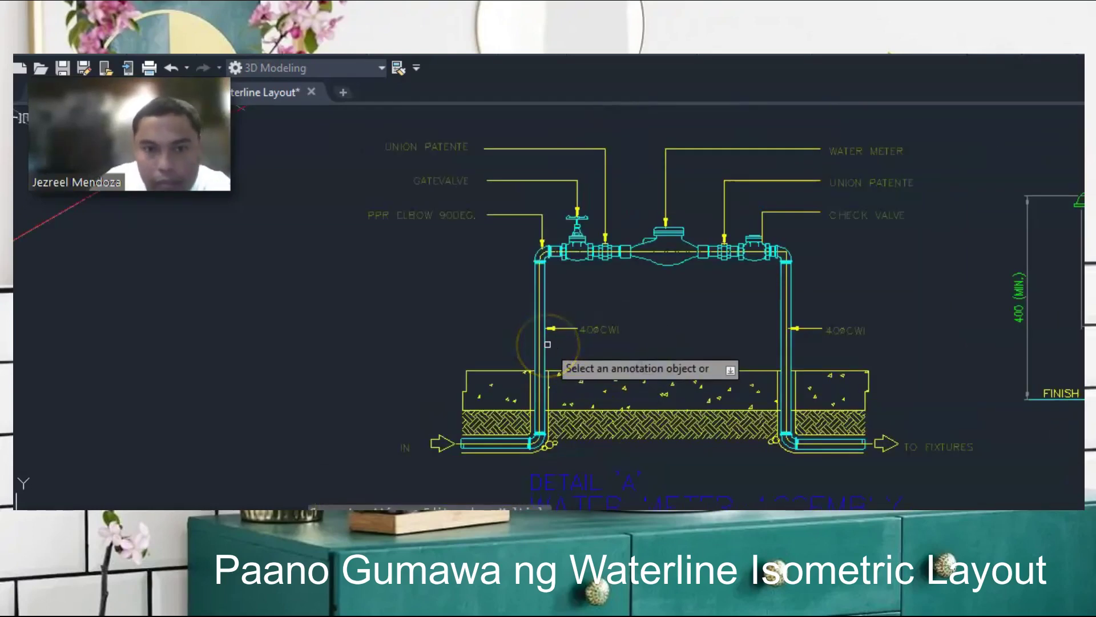
pyautogui.click(551, 340)
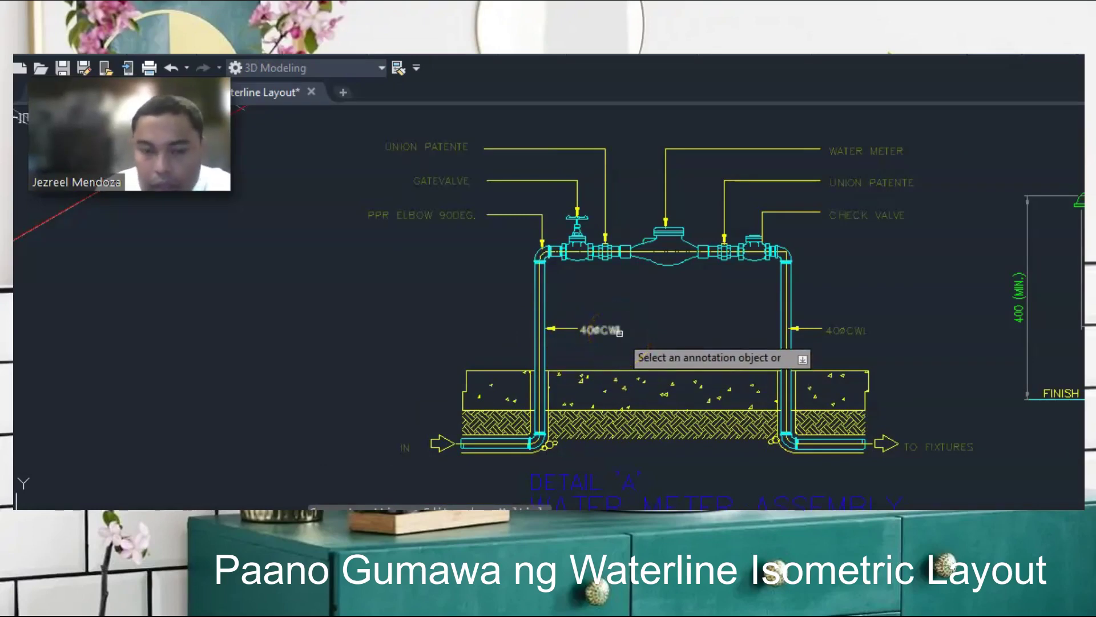
pyautogui.press('Escape')
pyautogui.scroll(2, 429, 176)
pyautogui.scroll(-3, 333, 289)
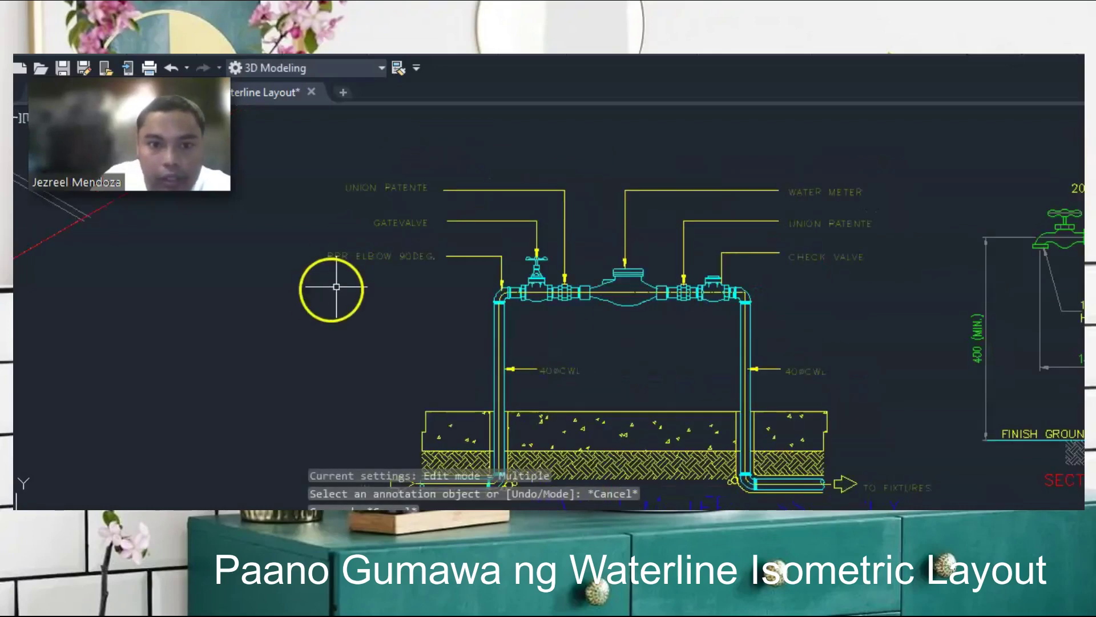
pyautogui.scroll(3, 504, 278)
# - Try circles at the left elbow and gate valve, cancelling both without drawing
pyautogui.write('c')
pyautogui.press('space')
pyautogui.click(506, 296)
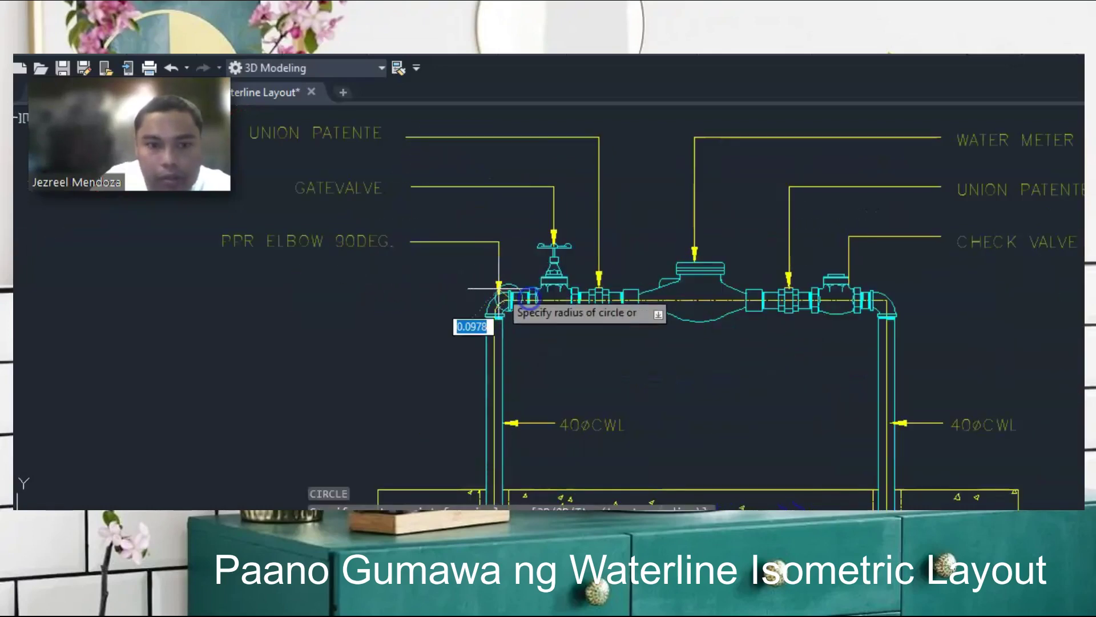
pyautogui.press('Escape')
pyautogui.write('c')
pyautogui.press('space')
pyautogui.click(551, 287)
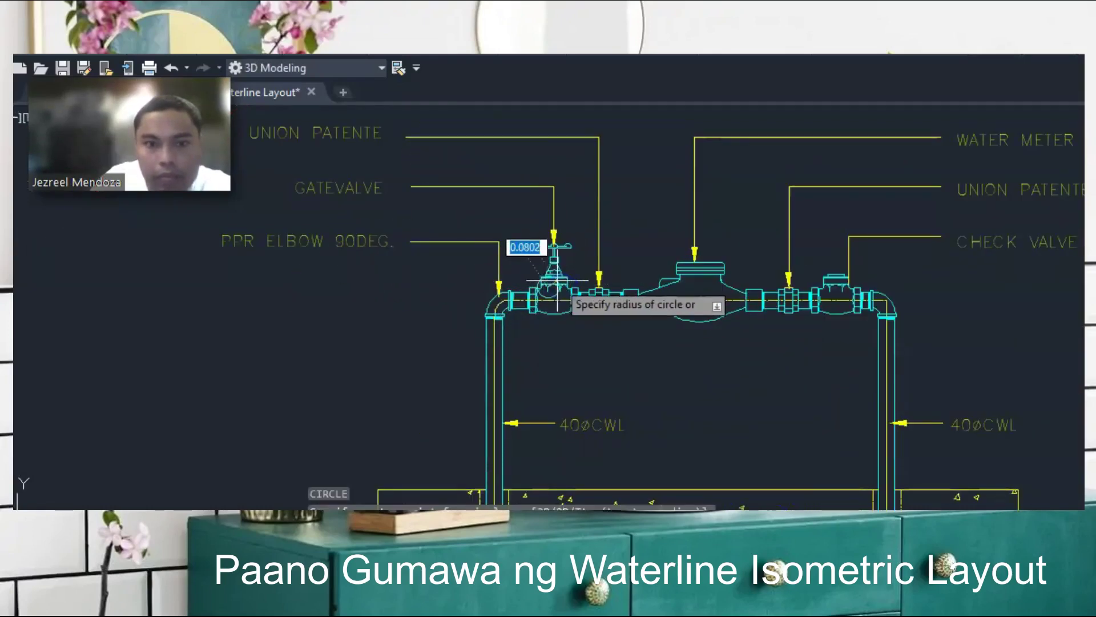
pyautogui.scroll(-2, 563, 288)
pyautogui.press('Escape')
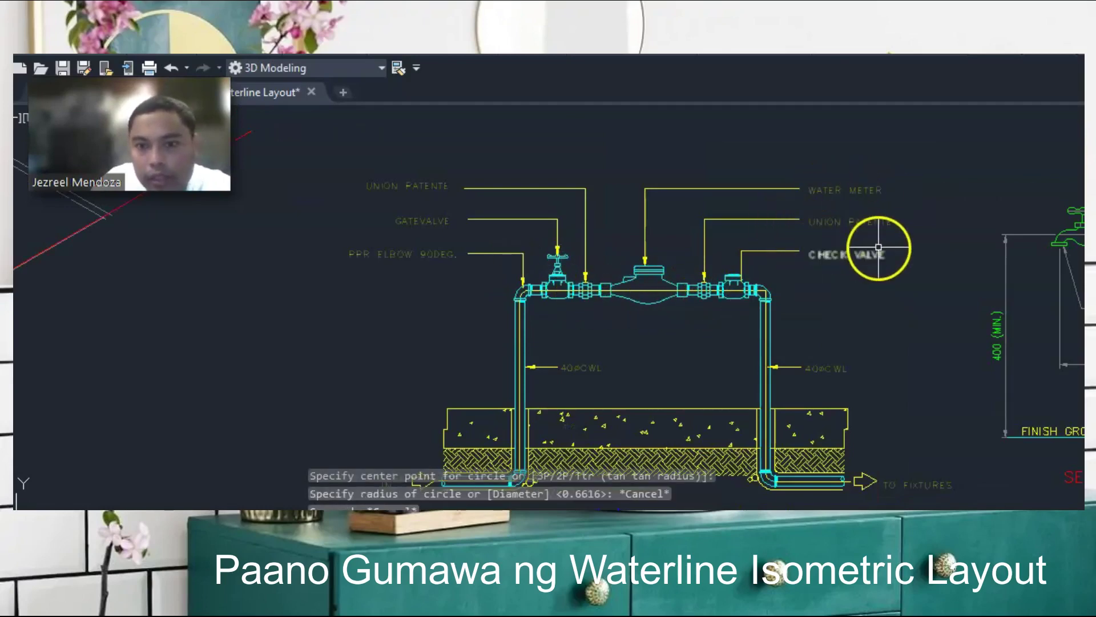
pyautogui.scroll(4, 802, 440)
pyautogui.scroll(-2, 686, 336)
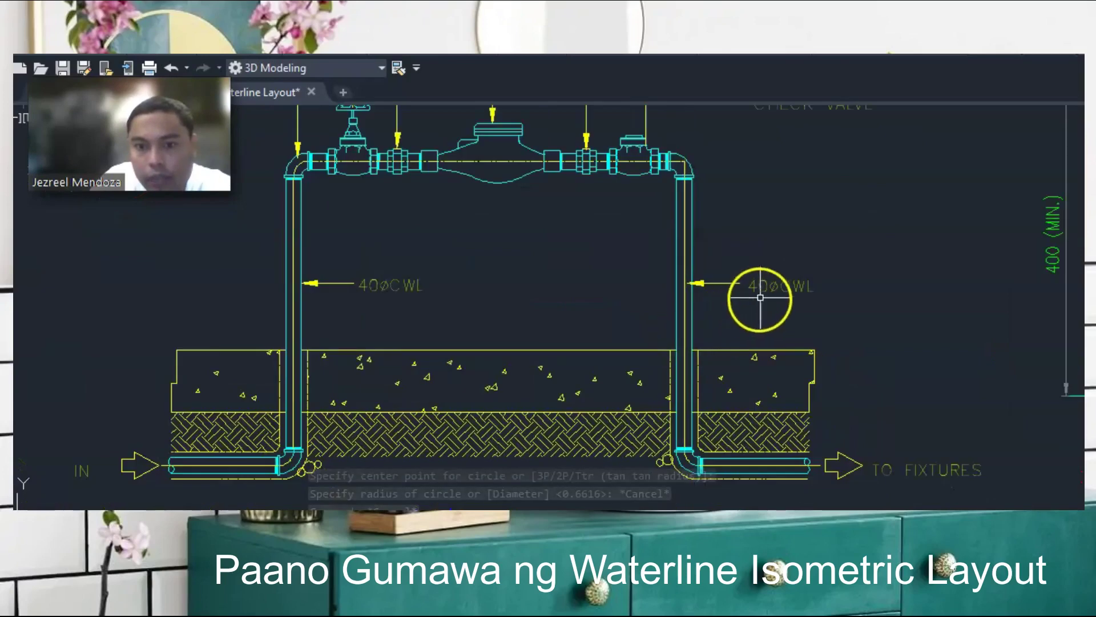
# - Replace the 4 with 2 in the right riser's label, making it 20ØCWL
pyautogui.click(763, 288)
pyautogui.scroll(4, 762, 290)
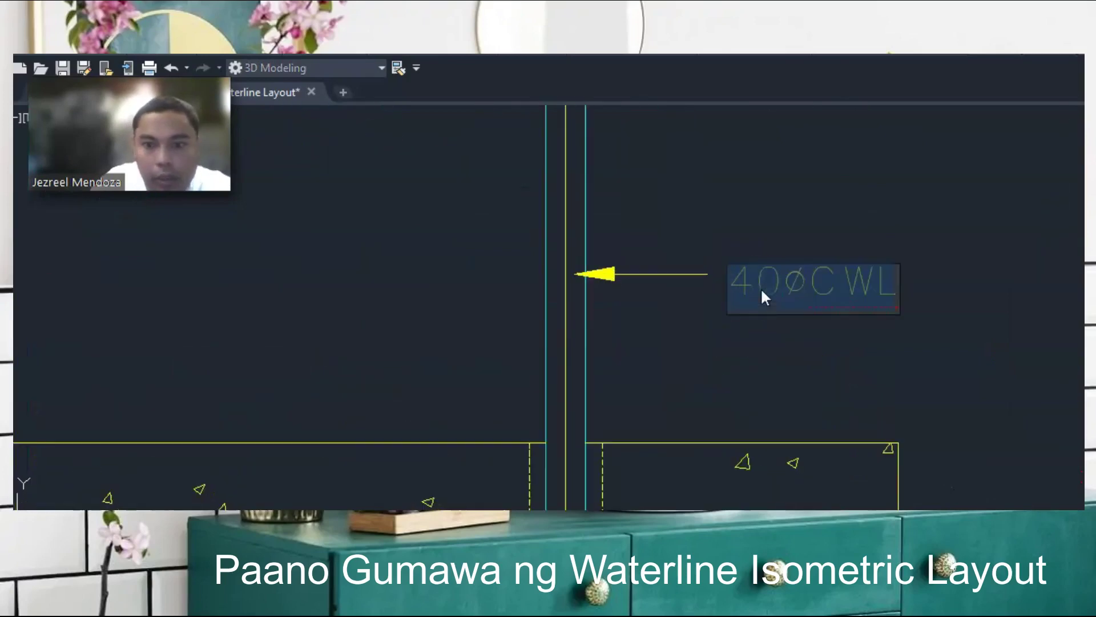
pyautogui.moveTo(757, 285); pyautogui.dragTo(737, 280)
pyautogui.write('2')
pyautogui.click(734, 222)
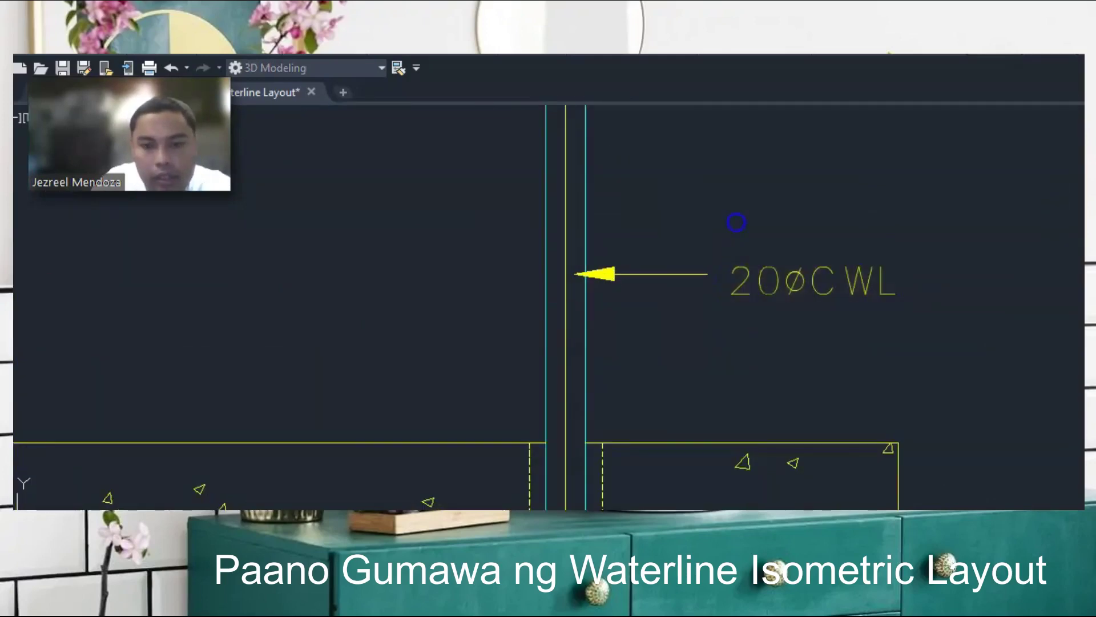
pyautogui.scroll(-5, 580, 306)
pyautogui.press('Escape')
pyautogui.scroll(-2, 607, 320)
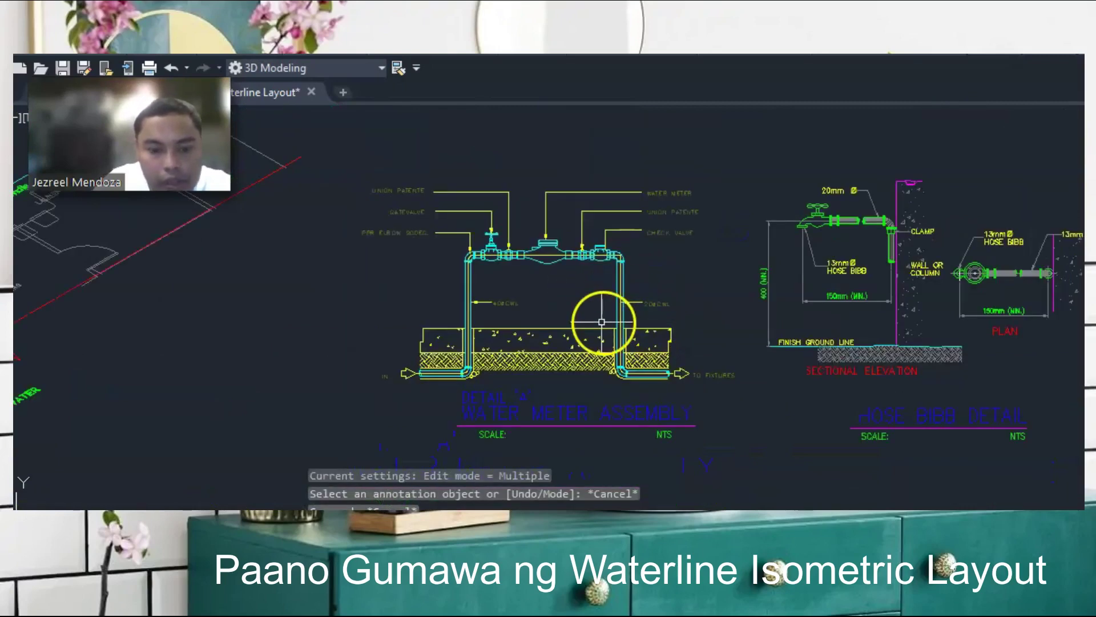
# - Preview circles on the right riser and hose bibb elbow, cancelling each
pyautogui.write('c')
pyautogui.press('Return')
pyautogui.scroll(2, 536, 342)
pyautogui.click(527, 358)
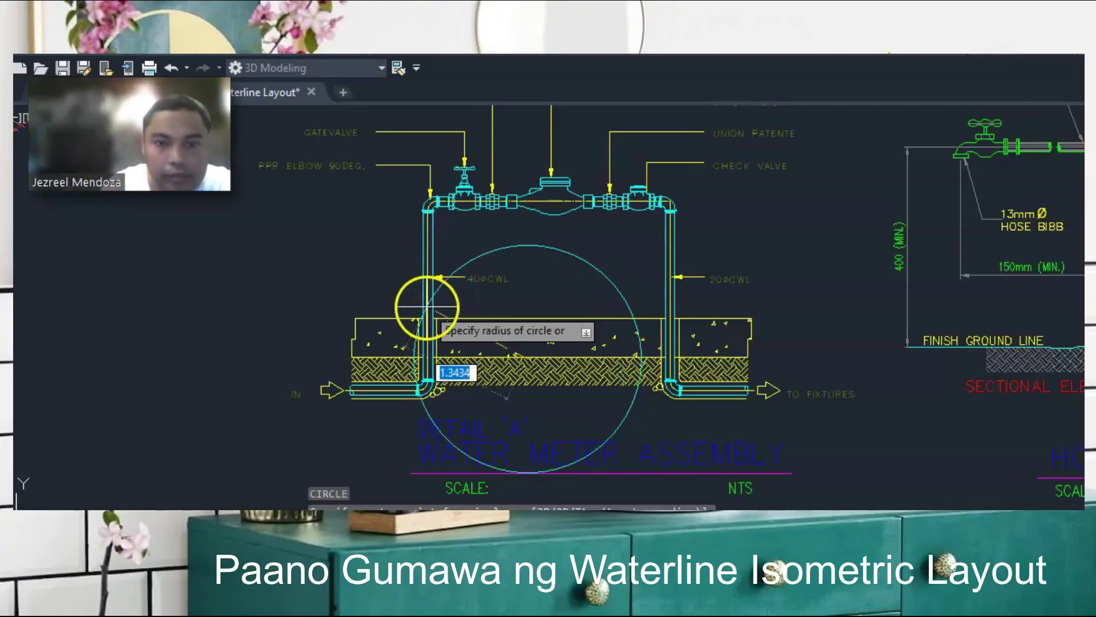
pyautogui.scroll(-4, 434, 311)
pyautogui.press('Escape')
pyautogui.scroll(2, 742, 328)
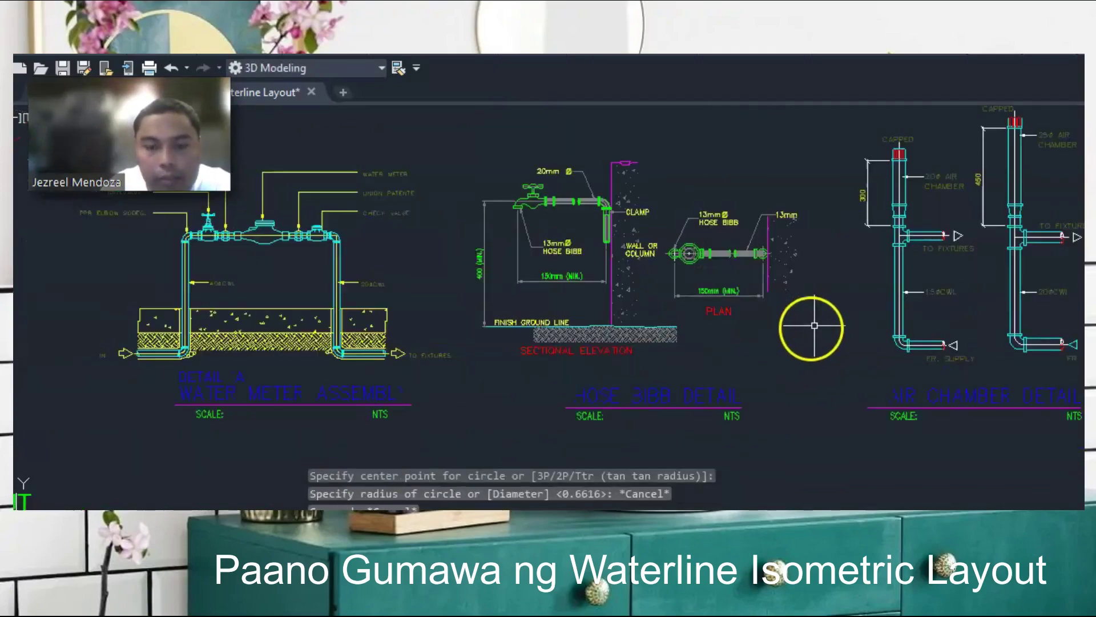
pyautogui.scroll(2, 808, 324)
pyautogui.scroll(-2, 808, 248)
pyautogui.scroll(2, 599, 157)
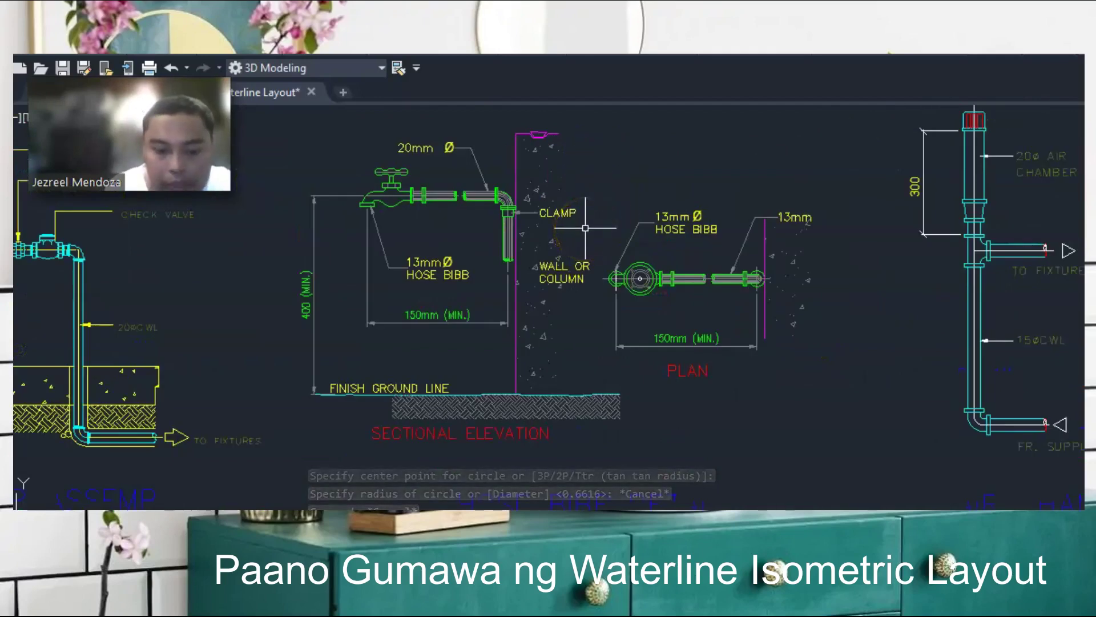
pyautogui.press('space')
pyautogui.click(492, 238)
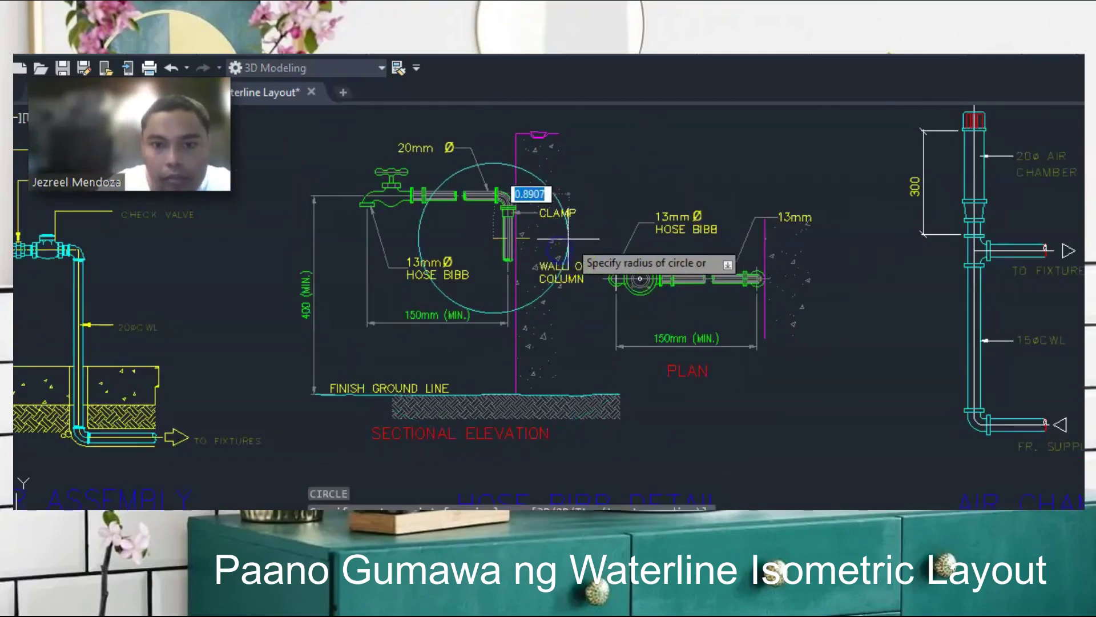
pyautogui.press('Escape')
pyautogui.press('space')
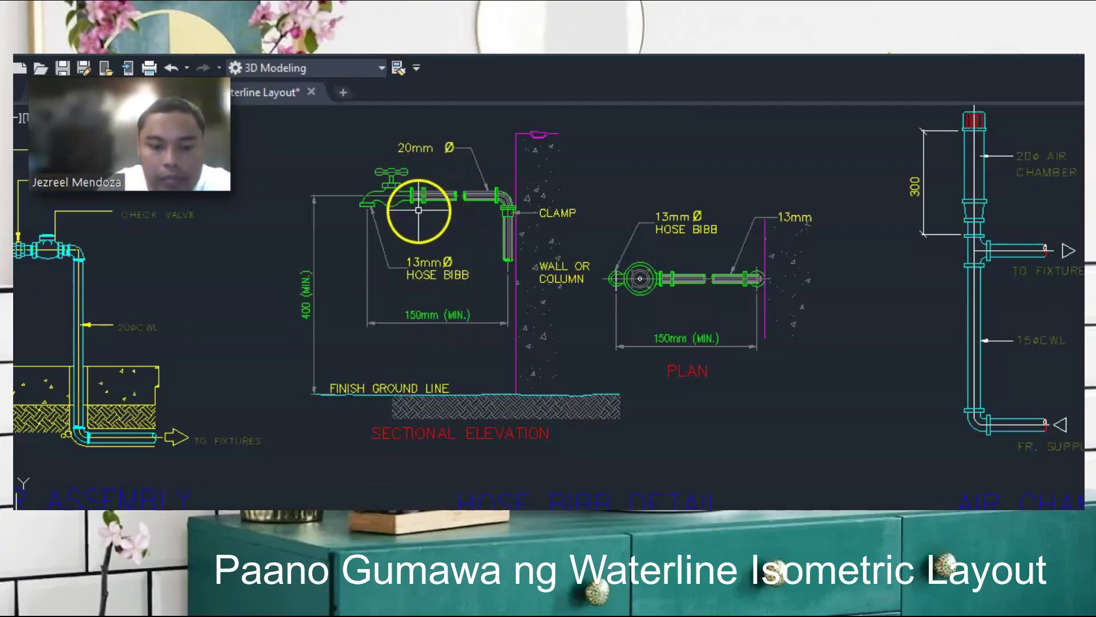
# - Preview circles at the faucet end, 13mm wall label and clamp, cancelling all
pyautogui.write('c')
pyautogui.press('Return')
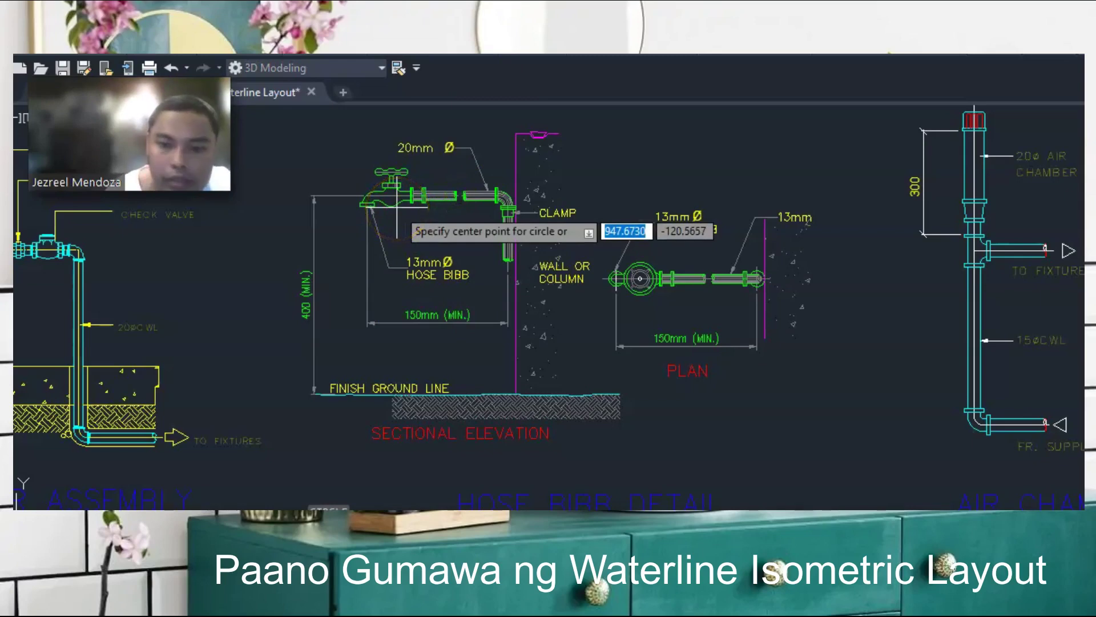
pyautogui.click(370, 211)
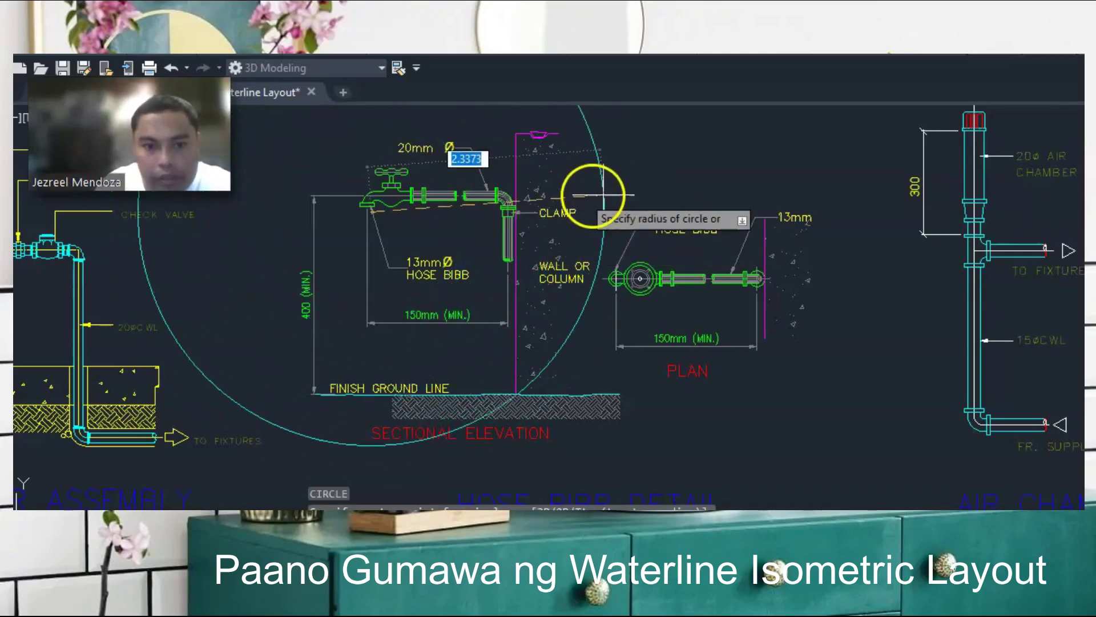
pyautogui.press('Escape')
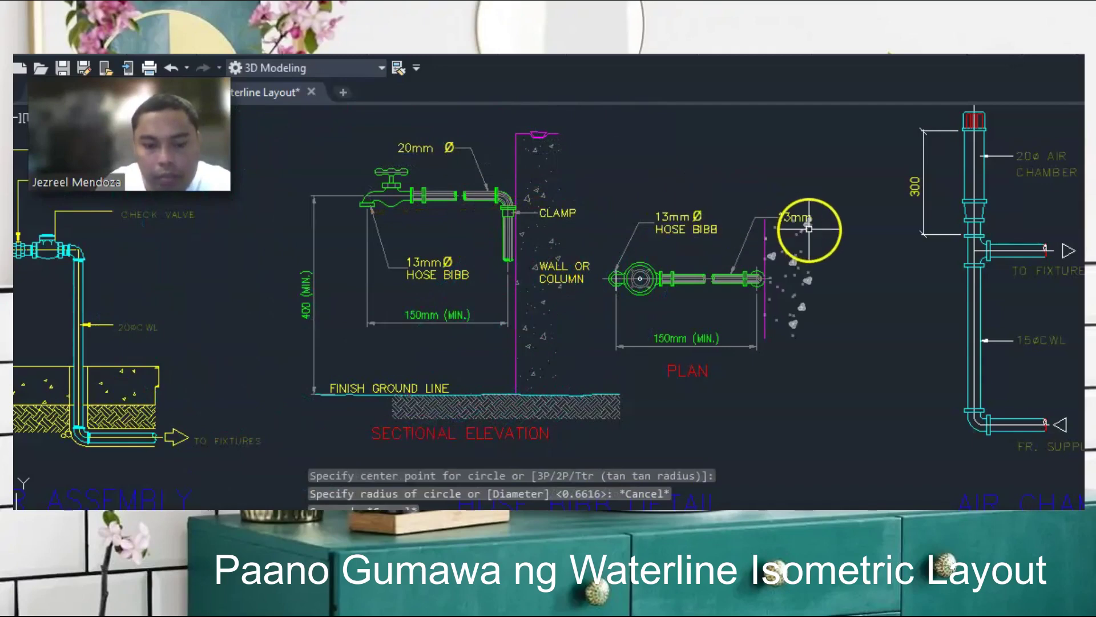
pyautogui.press('Return')
pyautogui.click(700, 248)
pyautogui.press('Escape')
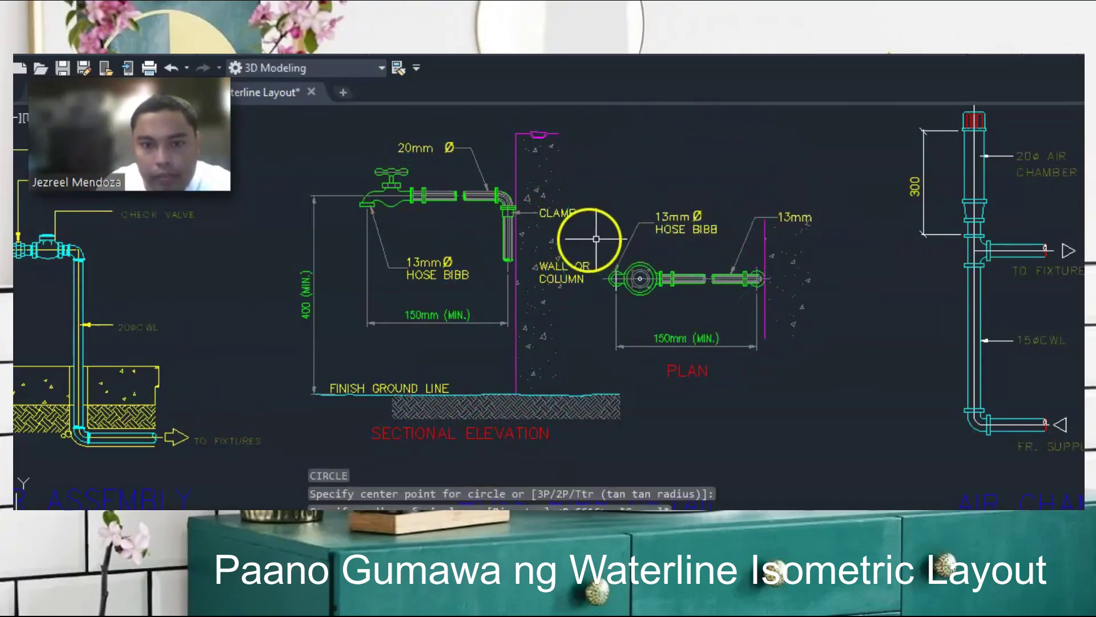
pyautogui.click(517, 236)
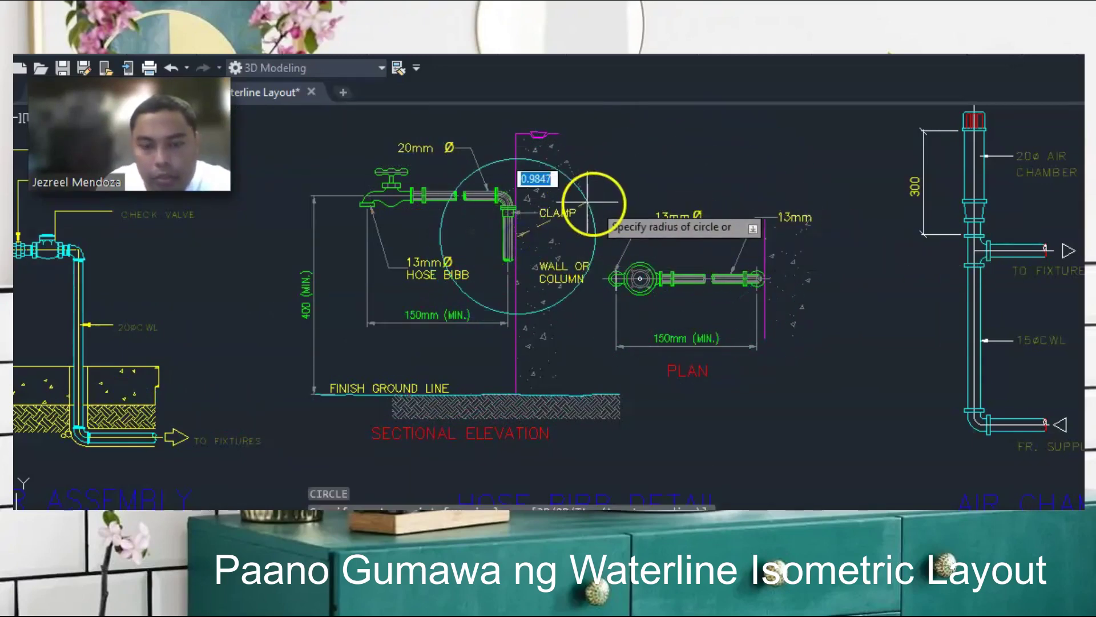
pyautogui.press('Escape')
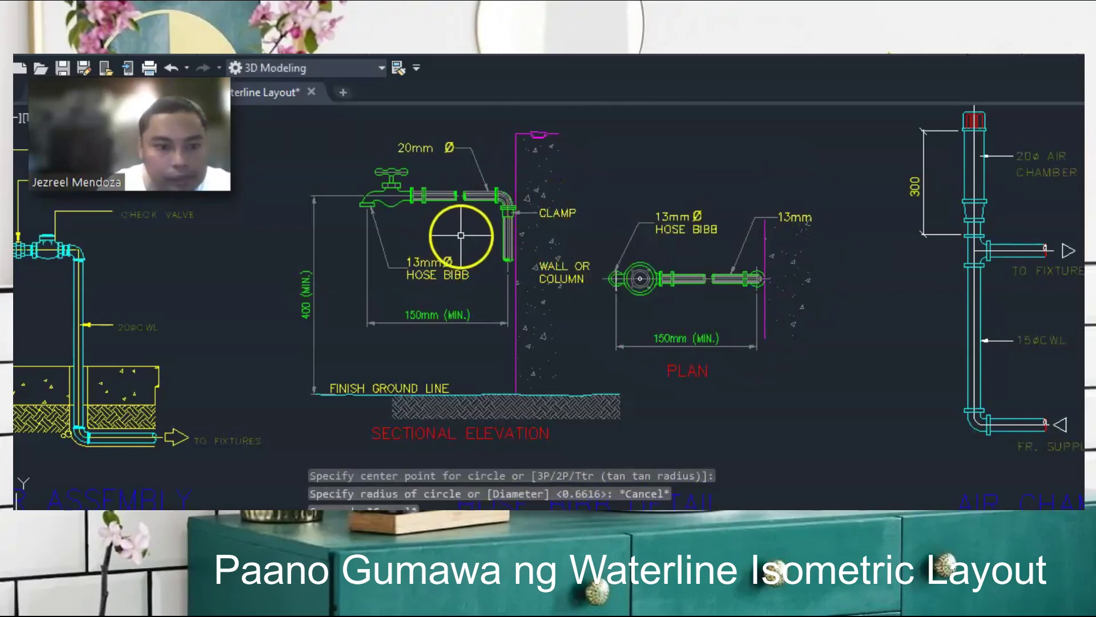
# - Pan over to the air chamber details with P
pyautogui.write('p')
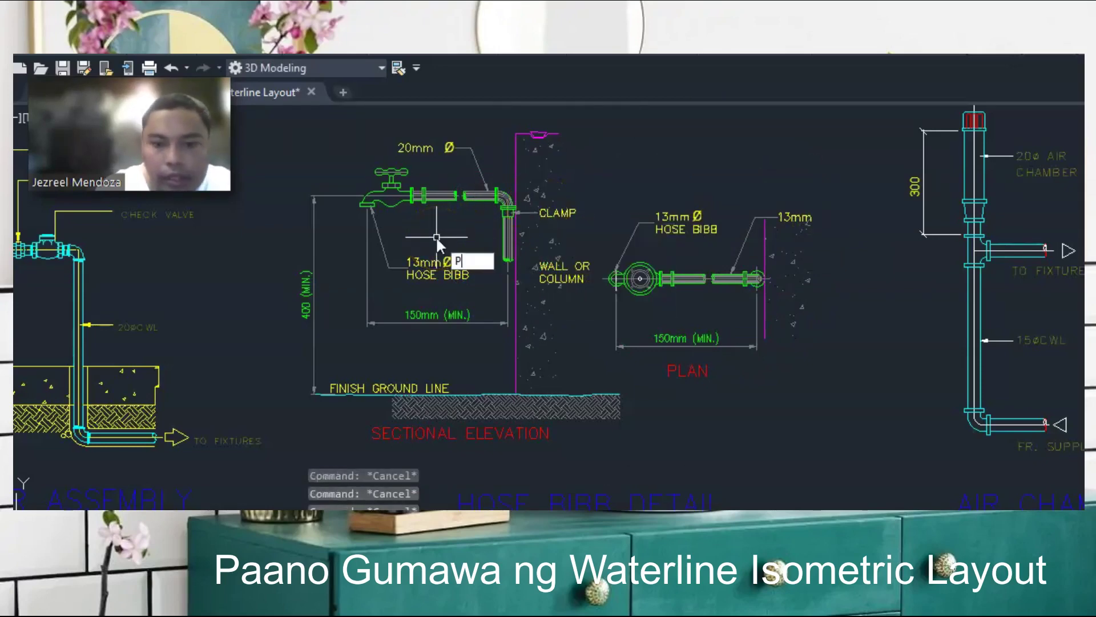
pyautogui.press('Return')
pyautogui.moveTo(654, 266); pyautogui.dragTo(274, 252)
pyautogui.scroll(2, 457, 284)
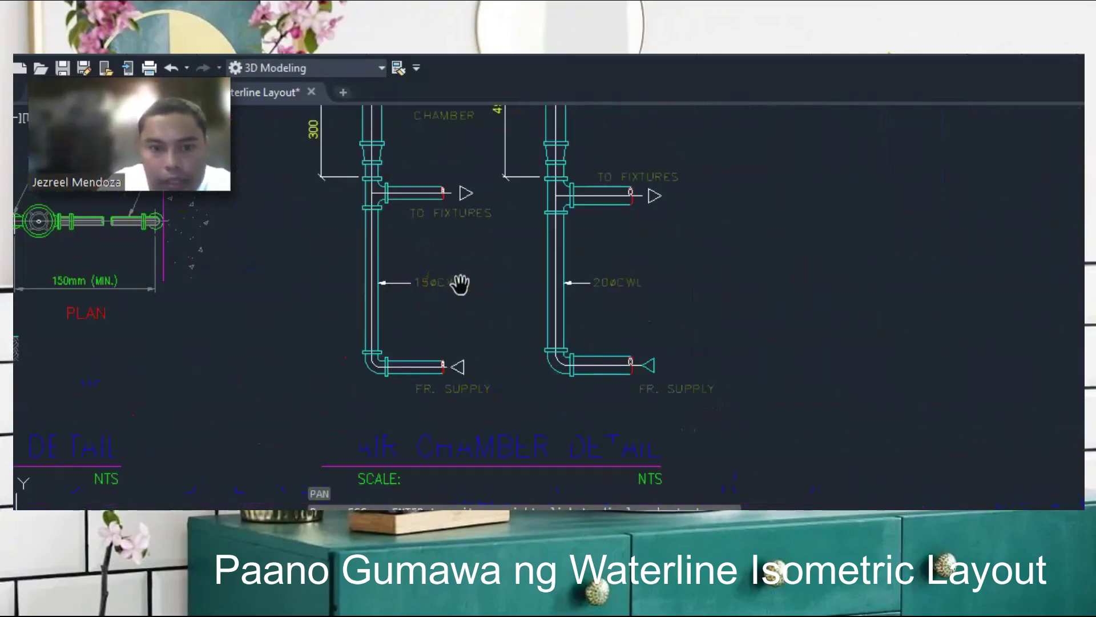
pyautogui.moveTo(483, 283); pyautogui.dragTo(609, 338)
pyautogui.press('Return')
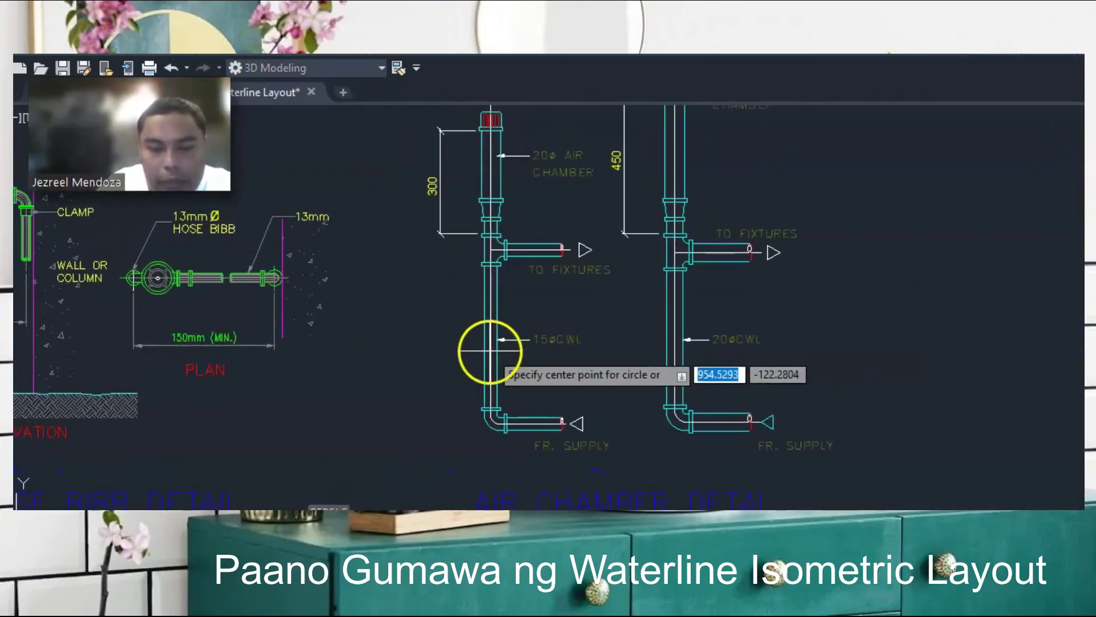
pyautogui.click(479, 343)
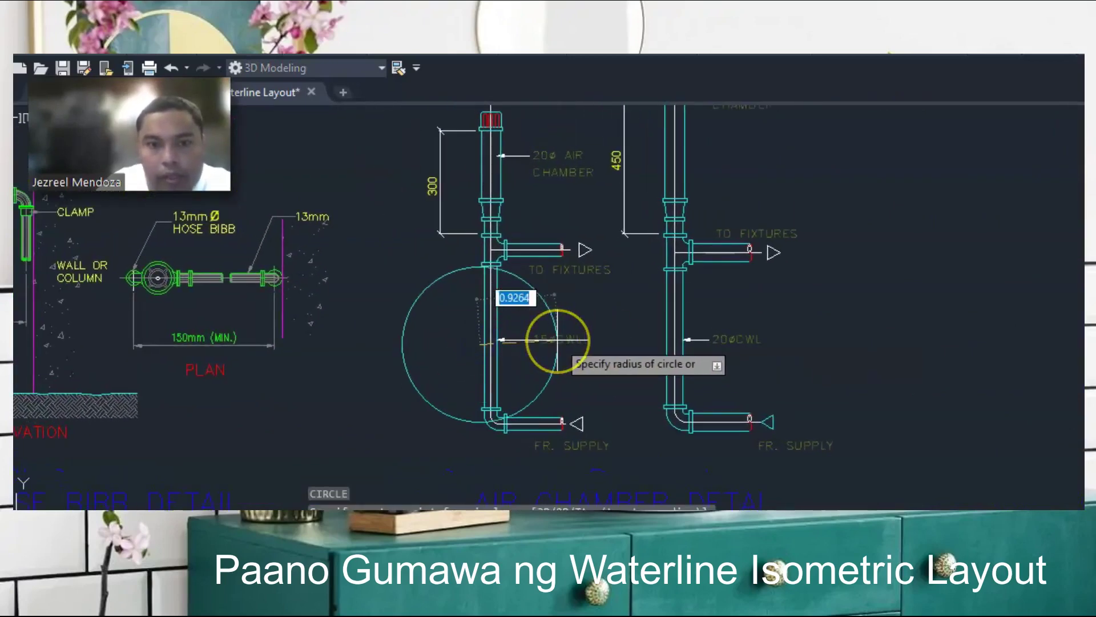
pyautogui.press('Escape')
pyautogui.press('space')
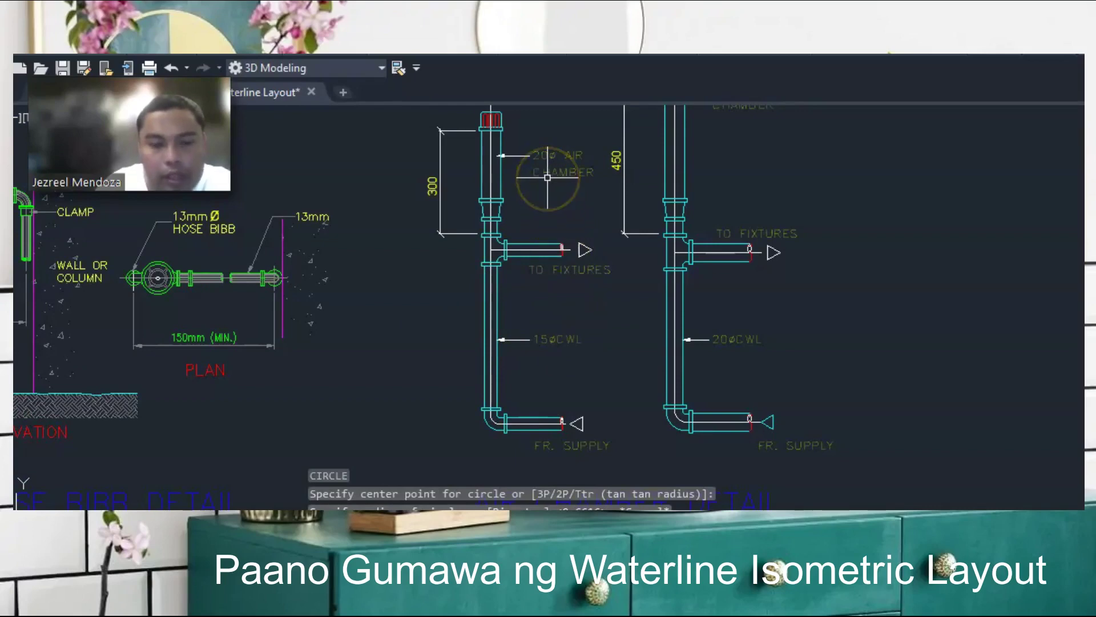
pyautogui.write('X')
pyautogui.press('Escape')
pyautogui.press('Escape')
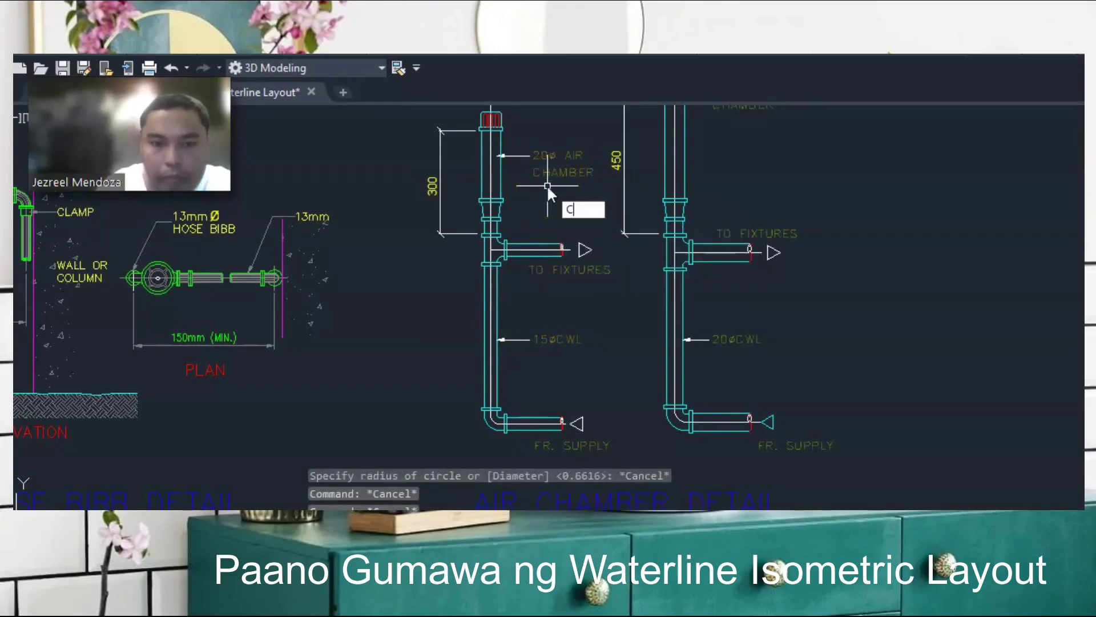
pyautogui.press('space')
pyautogui.click(472, 174)
pyautogui.press('Escape')
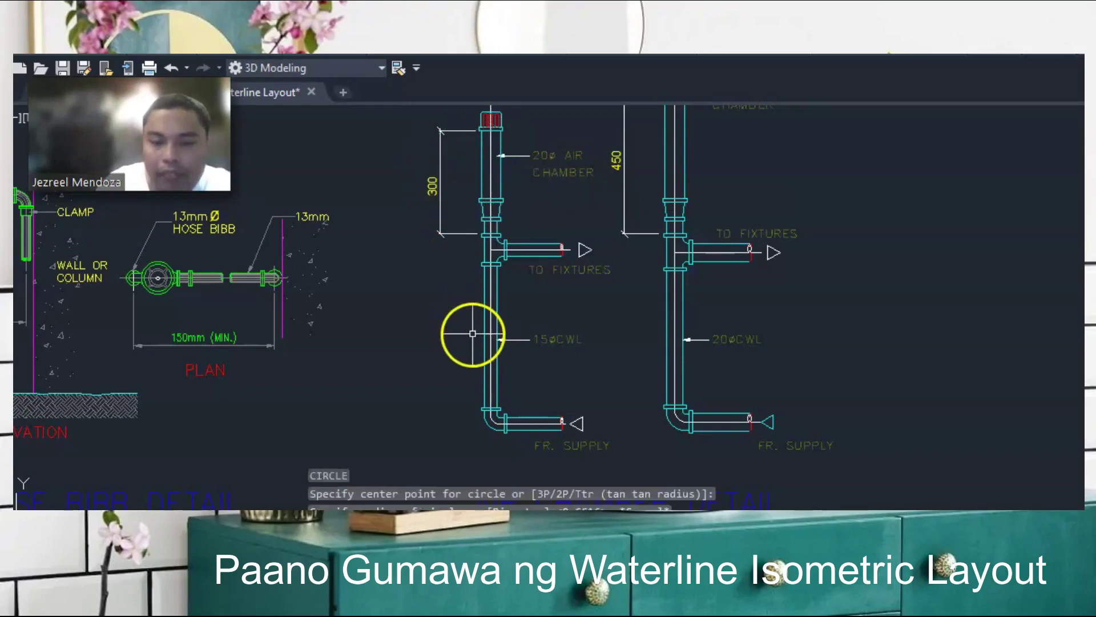
pyautogui.scroll(-2, 507, 210)
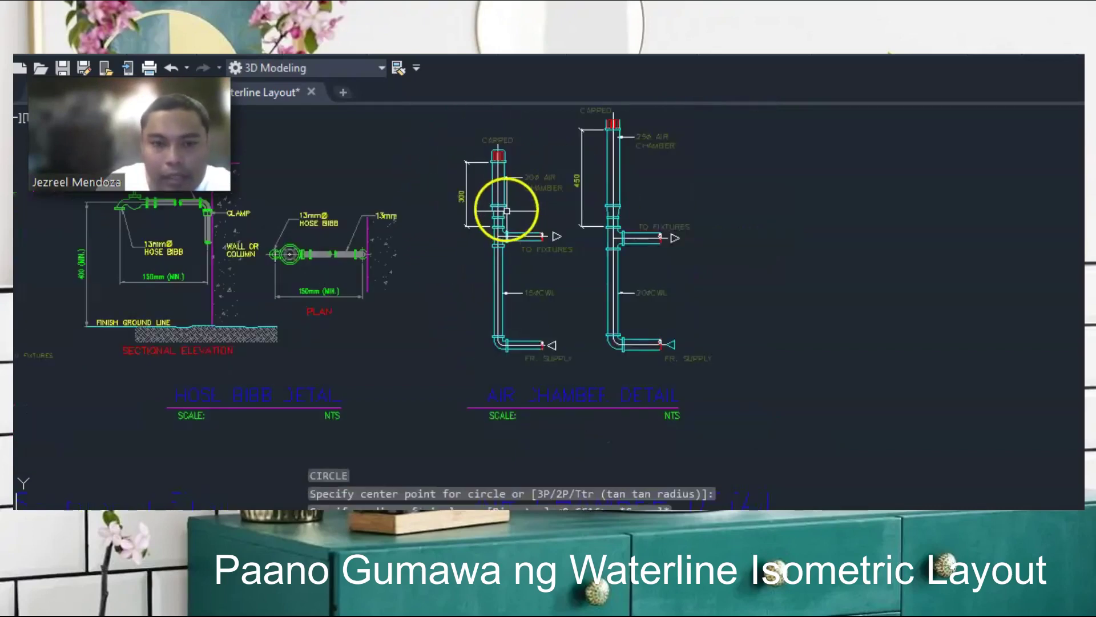
pyautogui.scroll(2, 483, 159)
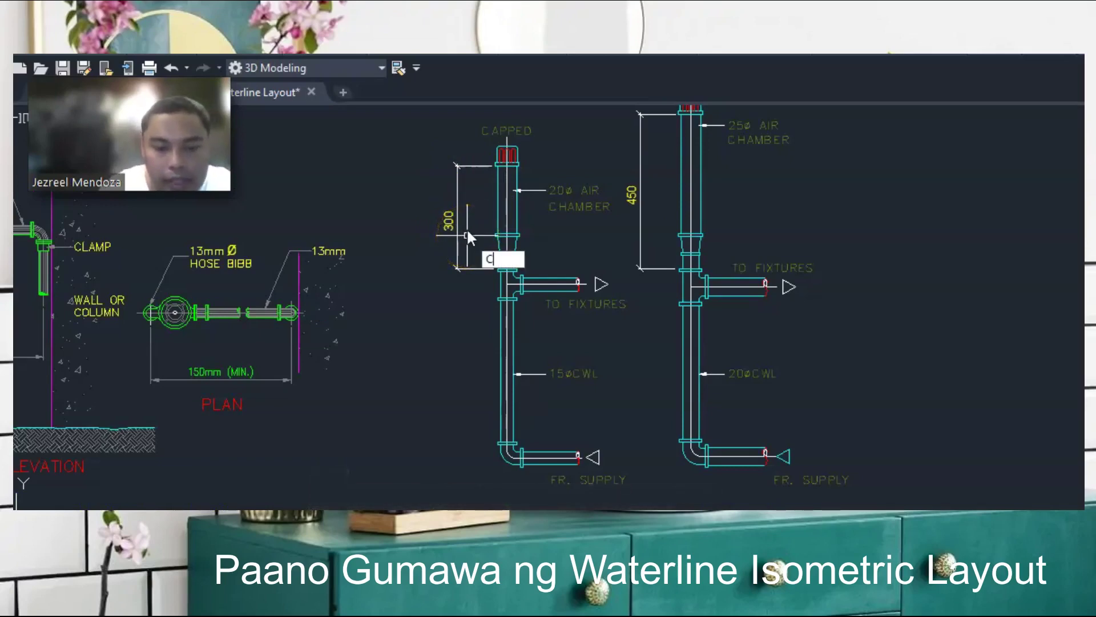
pyautogui.press('space')
pyautogui.click(507, 153)
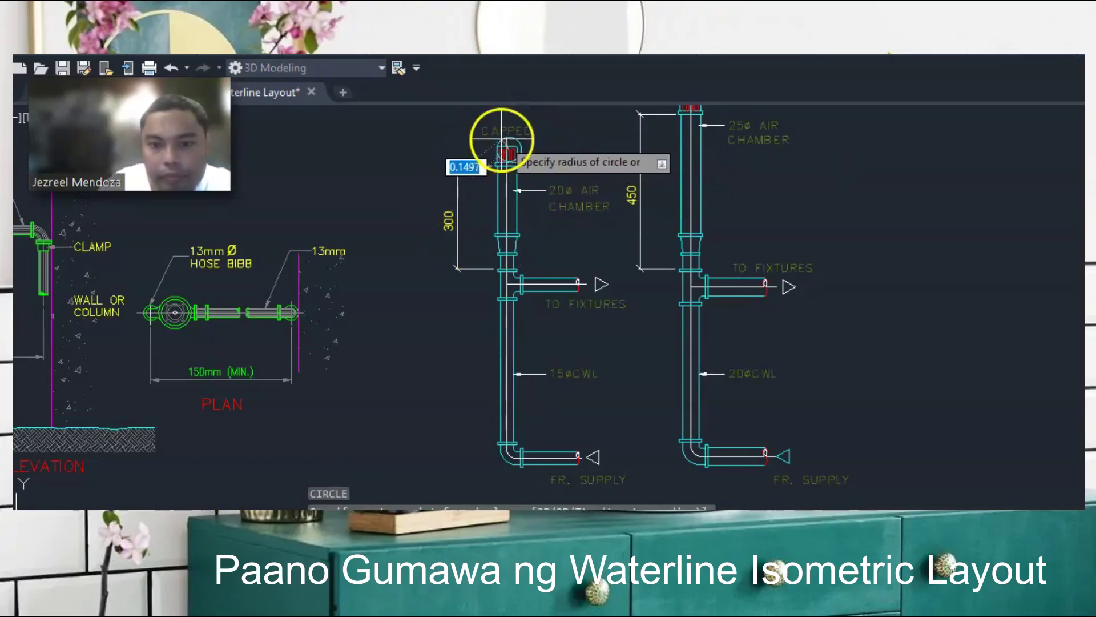
pyautogui.press('Escape')
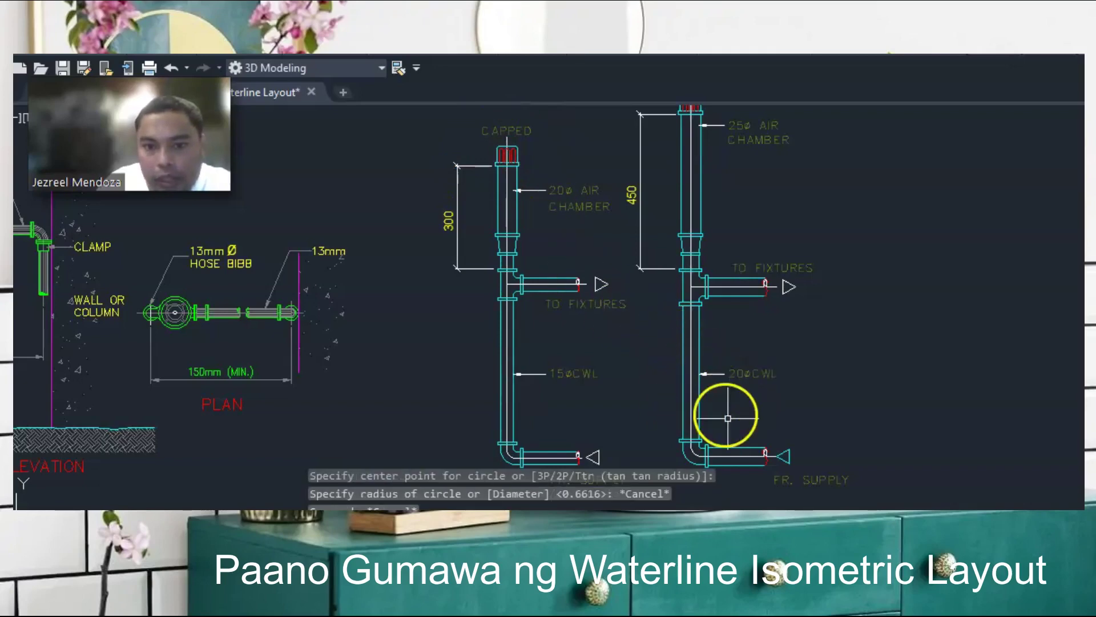
pyautogui.write('c')
pyautogui.press('space')
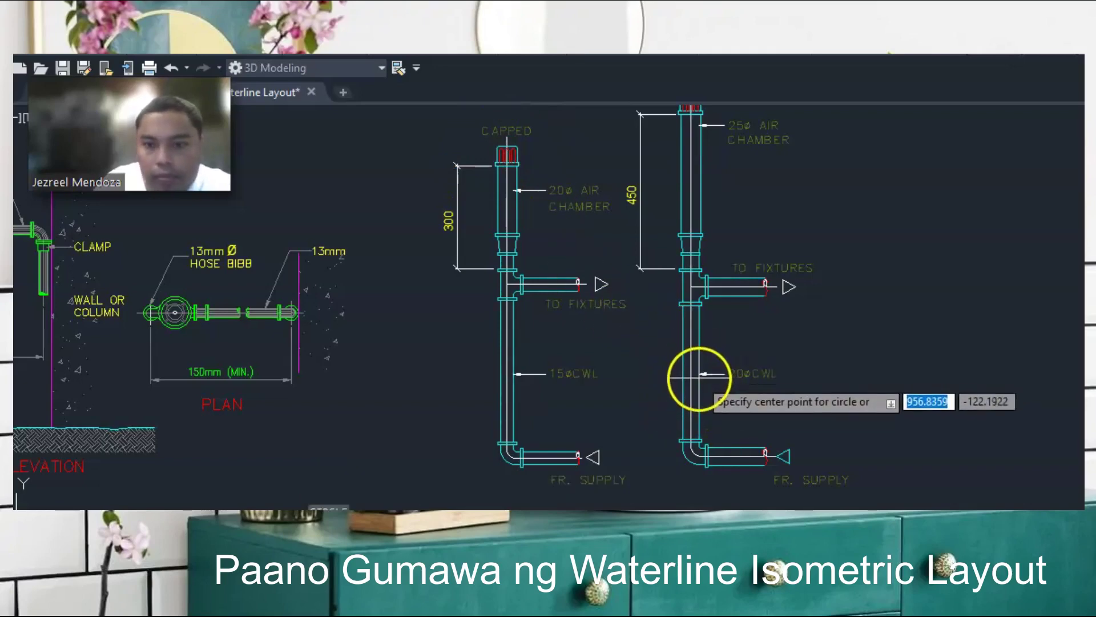
pyautogui.click(700, 375)
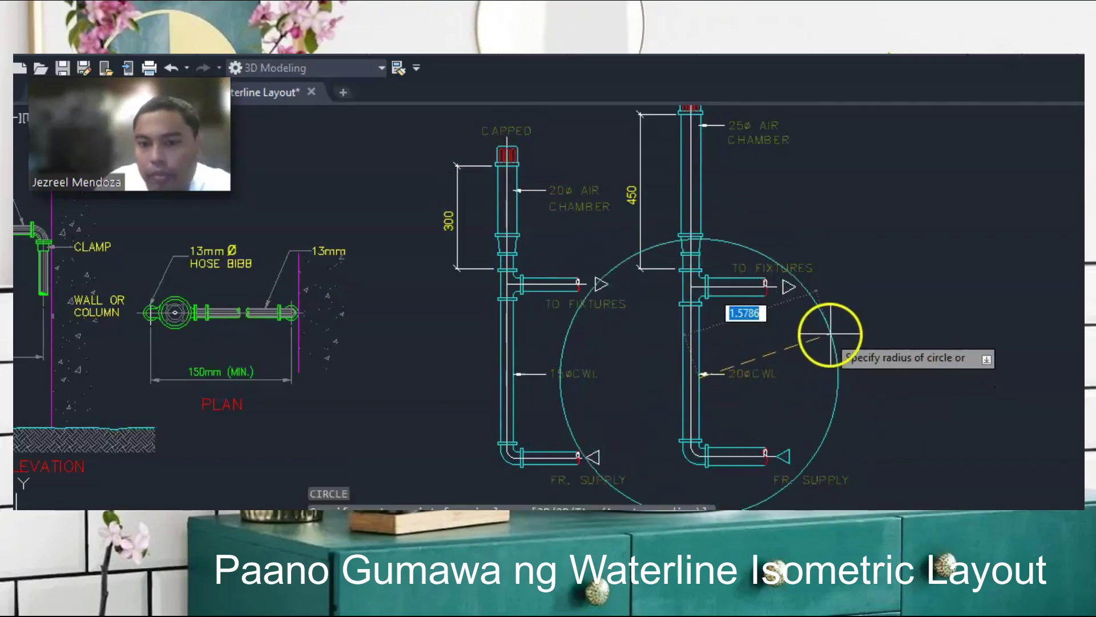
pyautogui.press('Escape')
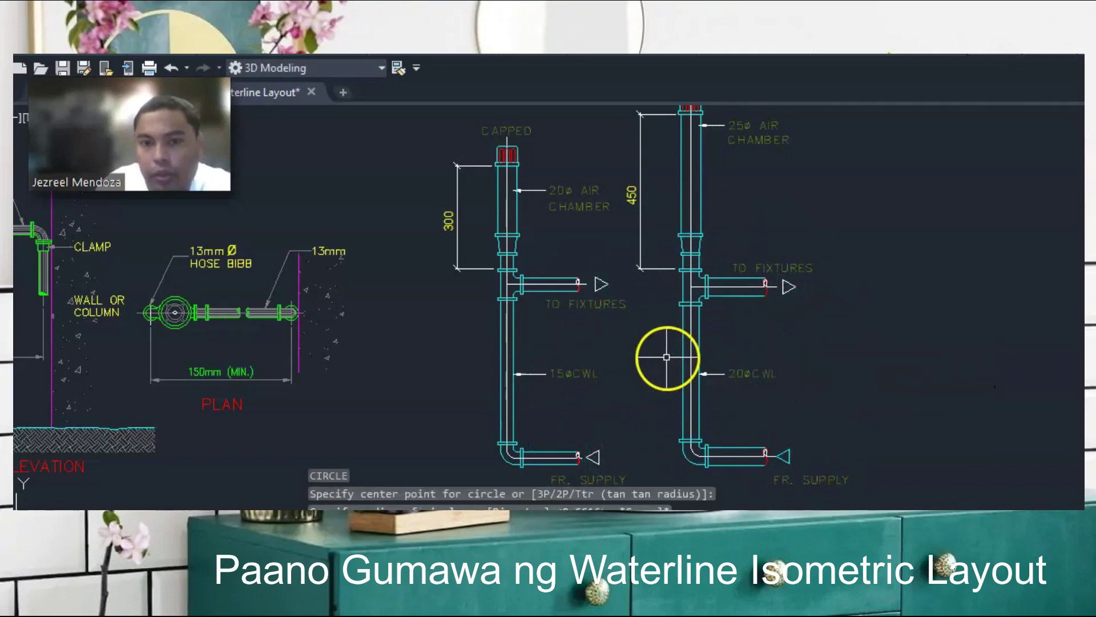
pyautogui.scroll(-3, 666, 357)
pyautogui.scroll(3, 719, 230)
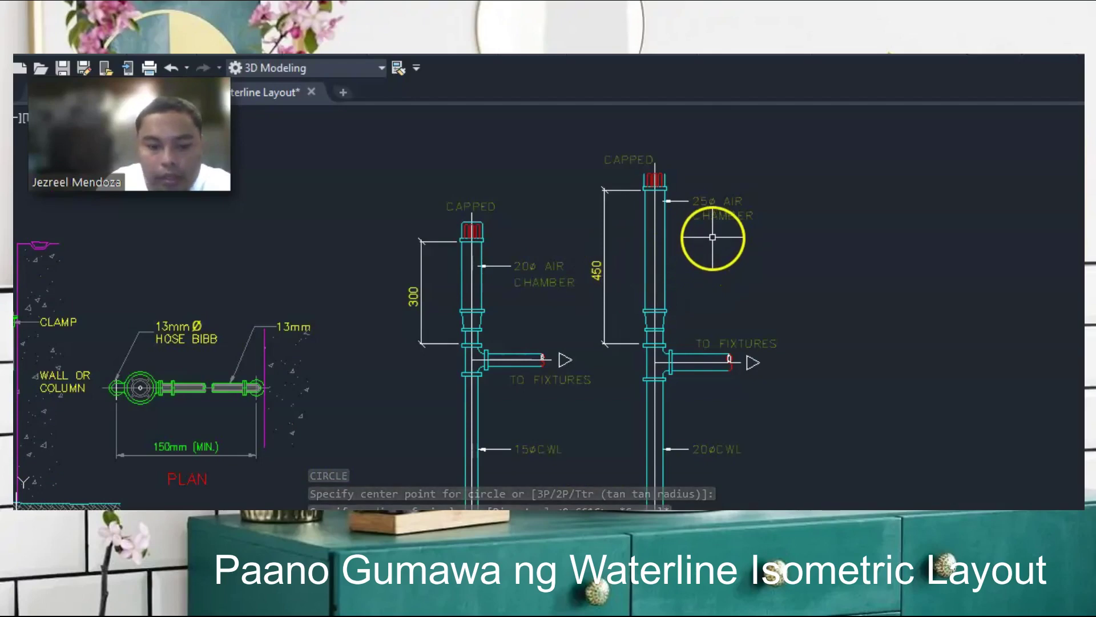
pyautogui.click(674, 234)
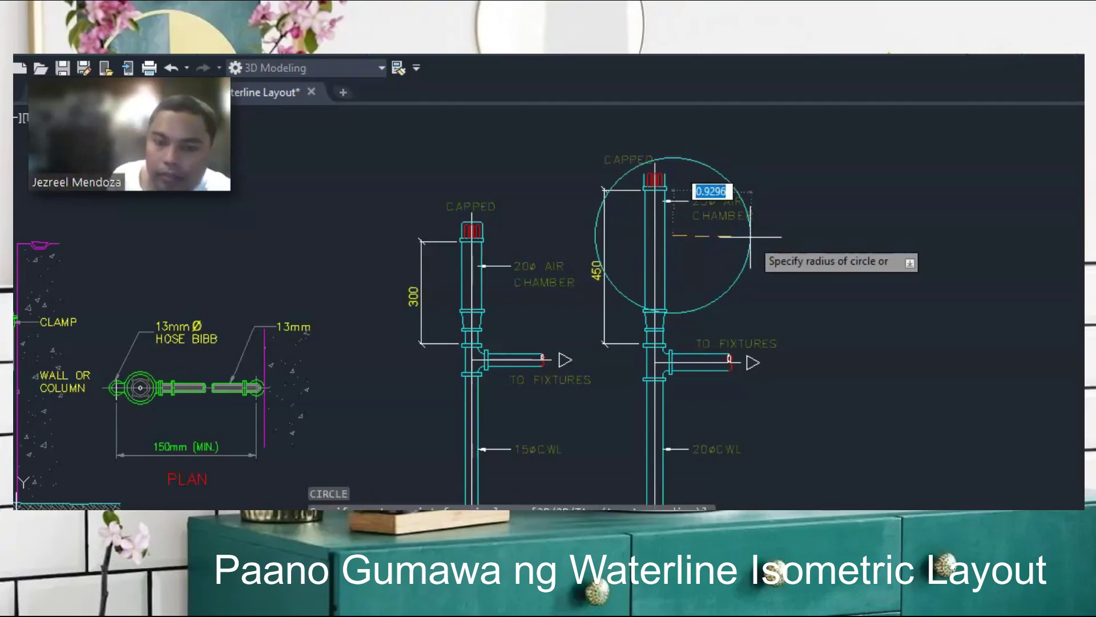
pyautogui.press('Escape')
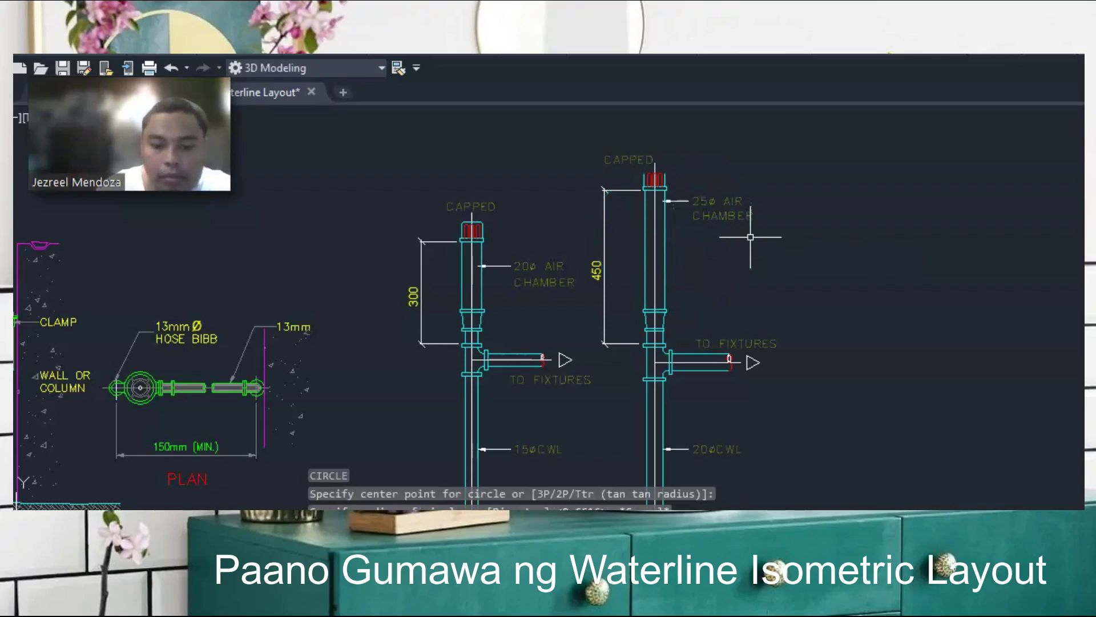
pyautogui.click(622, 283)
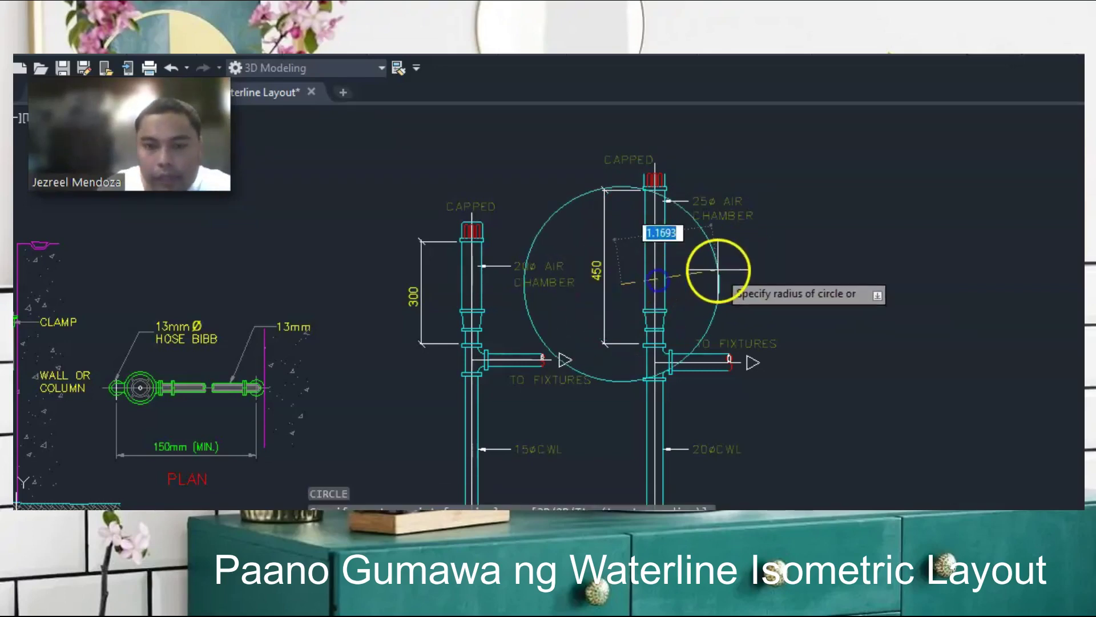
pyautogui.press('Escape')
pyautogui.scroll(3, 666, 186)
pyautogui.scroll(-3, 661, 181)
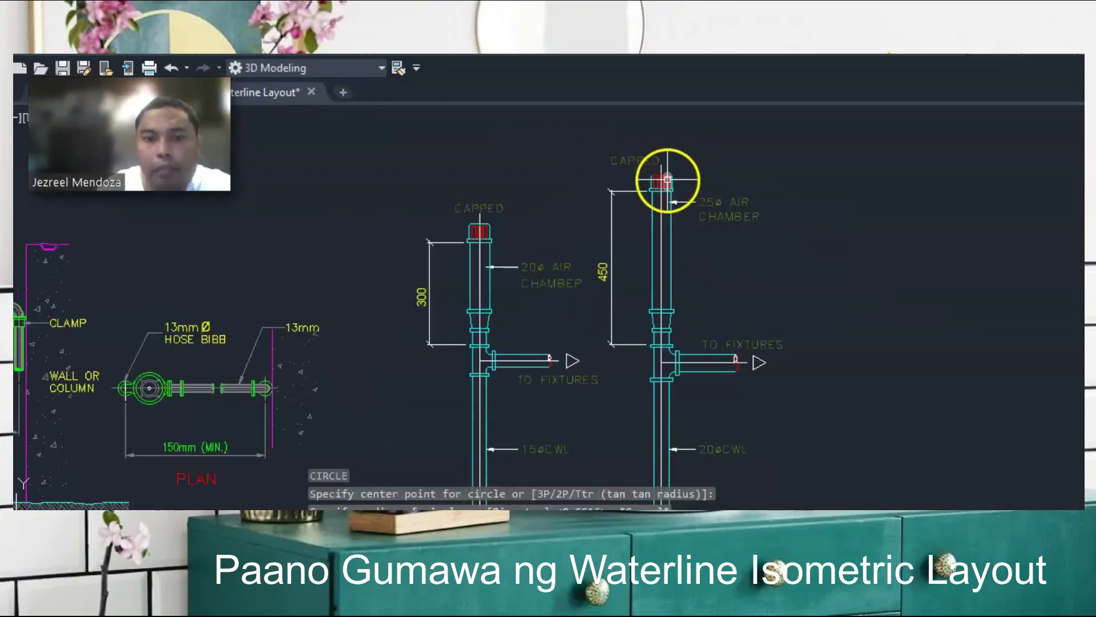
pyautogui.write('c')
pyautogui.press('Return')
pyautogui.click(661, 182)
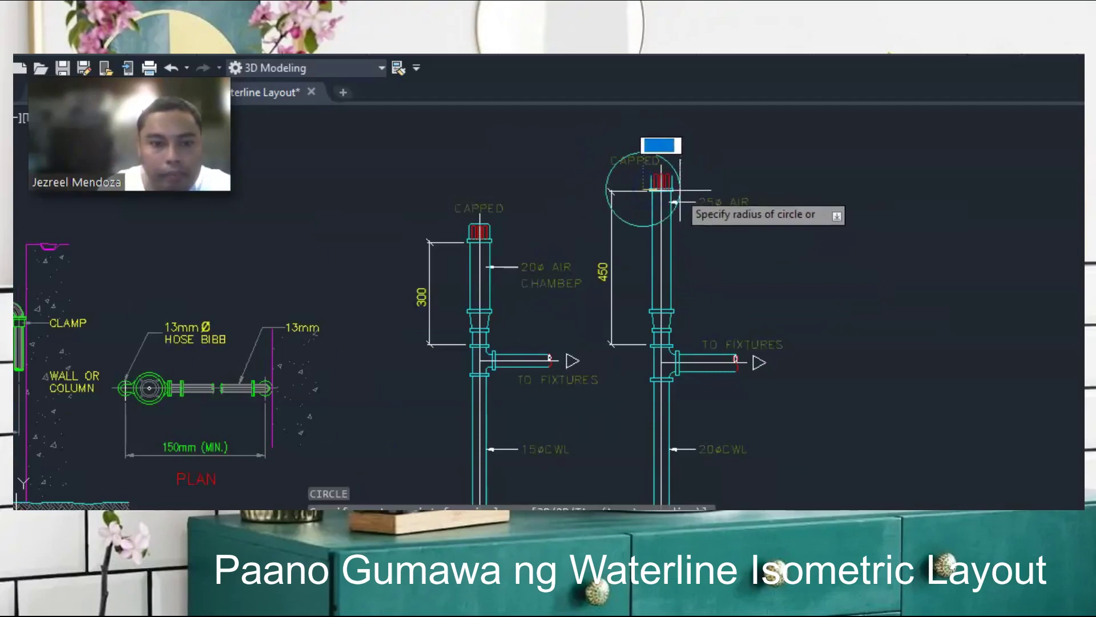
pyautogui.scroll(-2, 665, 187)
pyautogui.press('Escape')
pyautogui.press('Return')
pyautogui.scroll(-2, 766, 221)
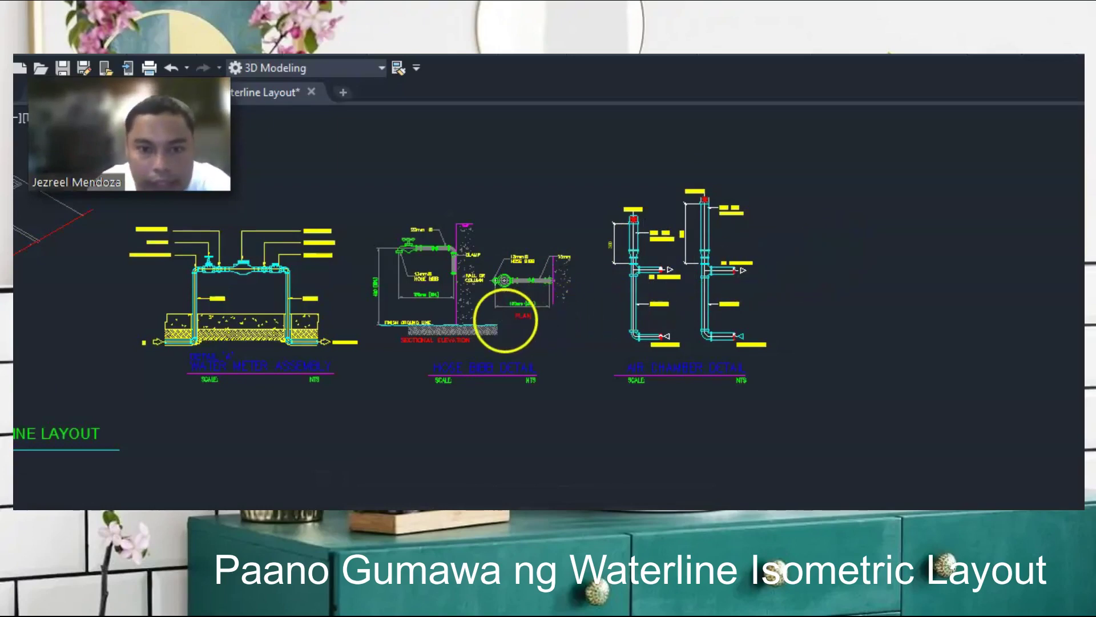
# - Pan the drawing right and zoom until the isometric waterline layout is centred
pyautogui.scroll(2, 502, 318)
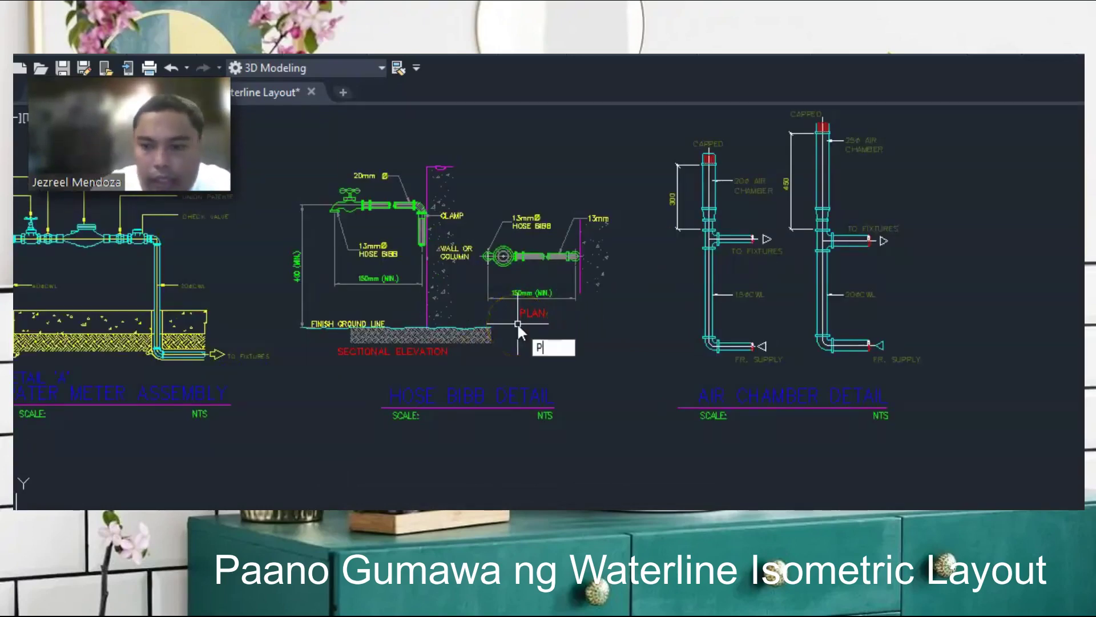
pyautogui.press('Return')
pyautogui.moveTo(514, 330)
pyautogui.mouseDown()
pyautogui.moveTo(826, 333)
pyautogui.moveTo(683, 335)
pyautogui.moveTo(801, 327)
pyautogui.mouseUp()
pyautogui.scroll(-2, 798, 327)
pyautogui.moveTo(560, 342); pyautogui.dragTo(656, 354)
pyautogui.scroll(2, 406, 233)
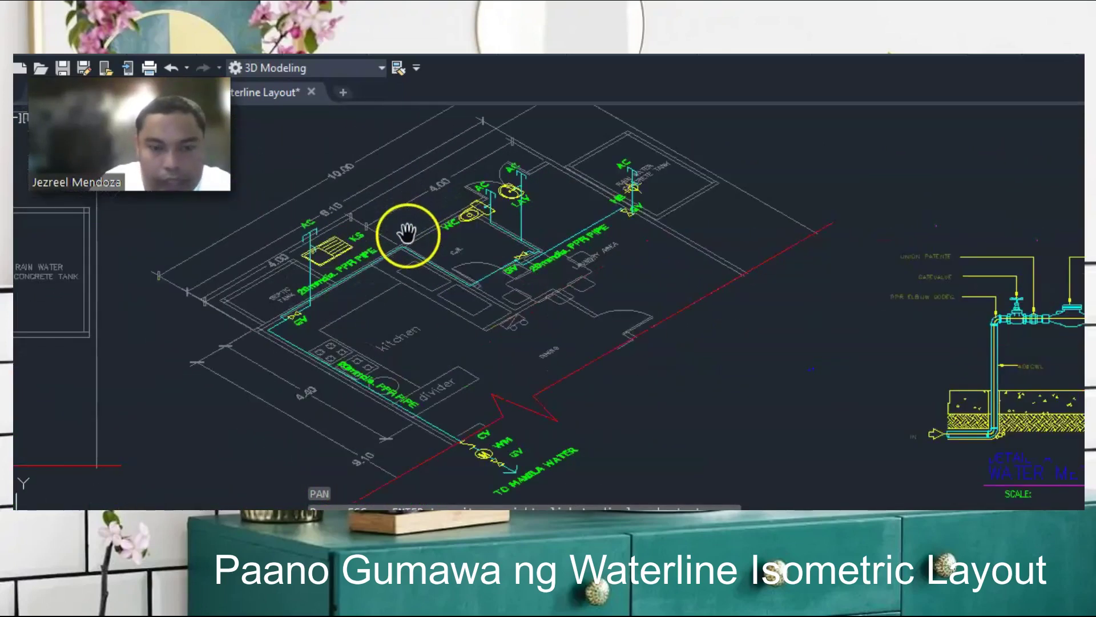
pyautogui.moveTo(526, 287); pyautogui.dragTo(540, 301)
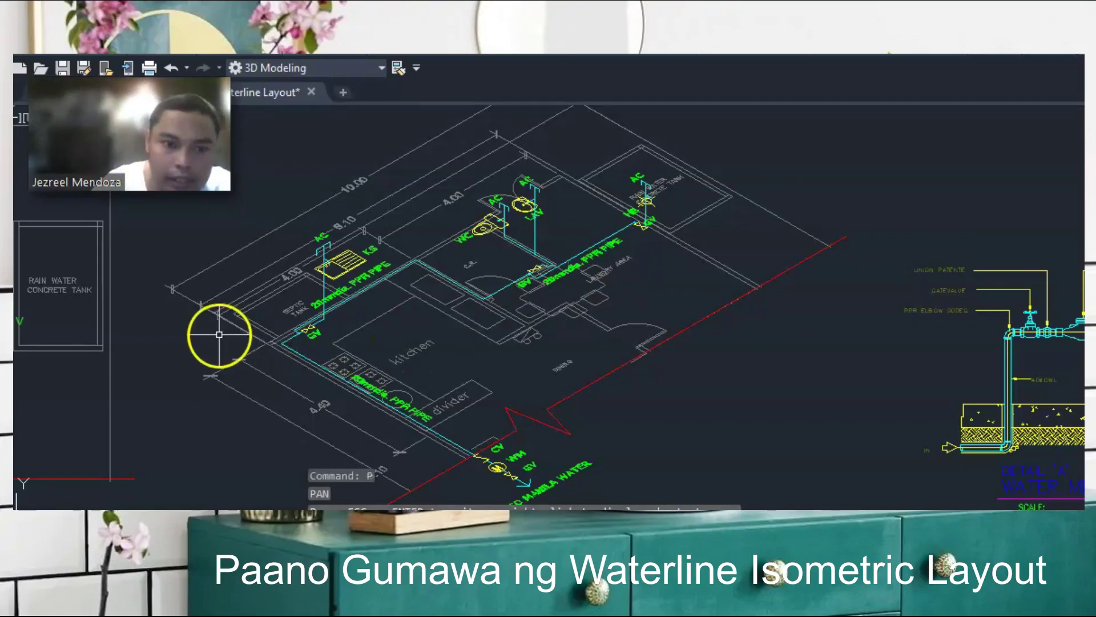
pyautogui.press('Return')
pyautogui.press('Escape')
pyautogui.write('l')
pyautogui.press('Return')
pyautogui.scroll(3, 239, 337)
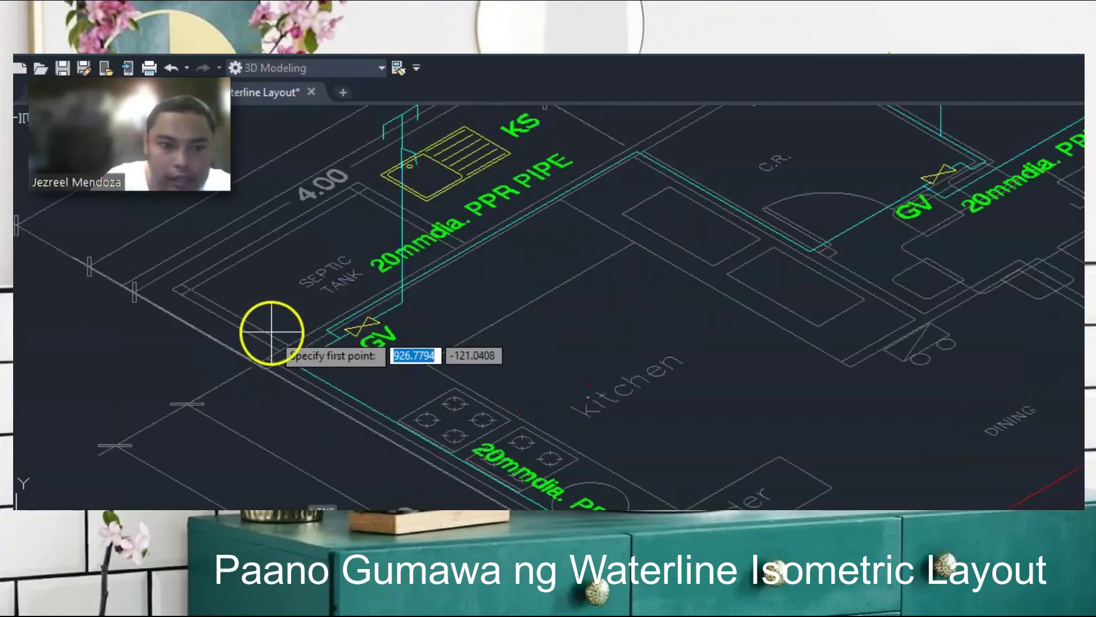
pyautogui.click(315, 356)
pyautogui.scroll(-5, 314, 356)
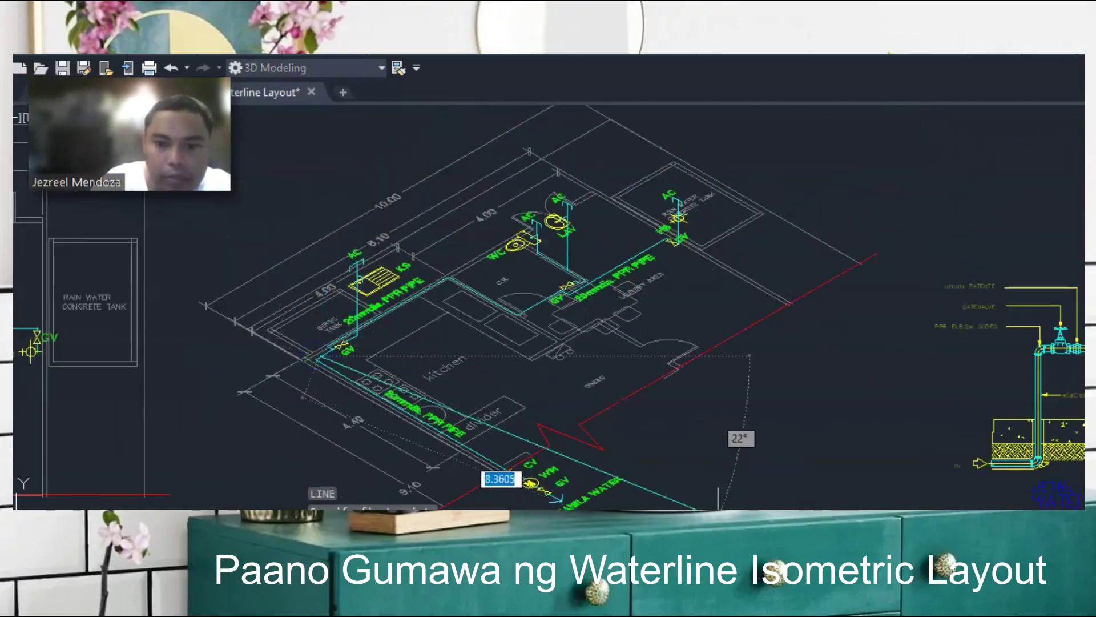
pyautogui.scroll(-2, 628, 468)
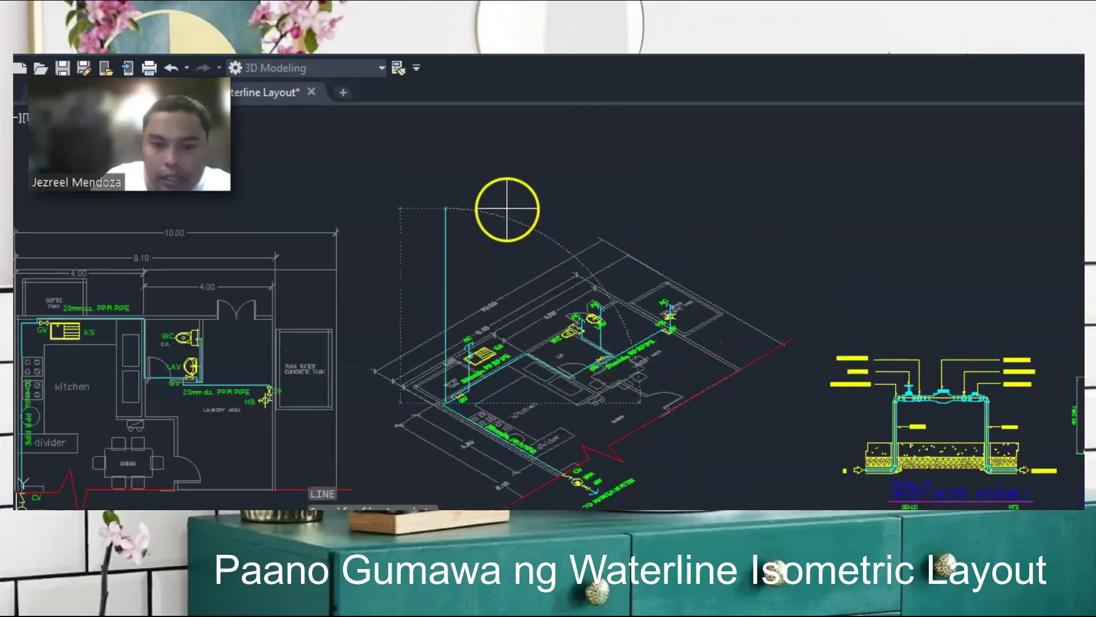
pyautogui.click(507, 209)
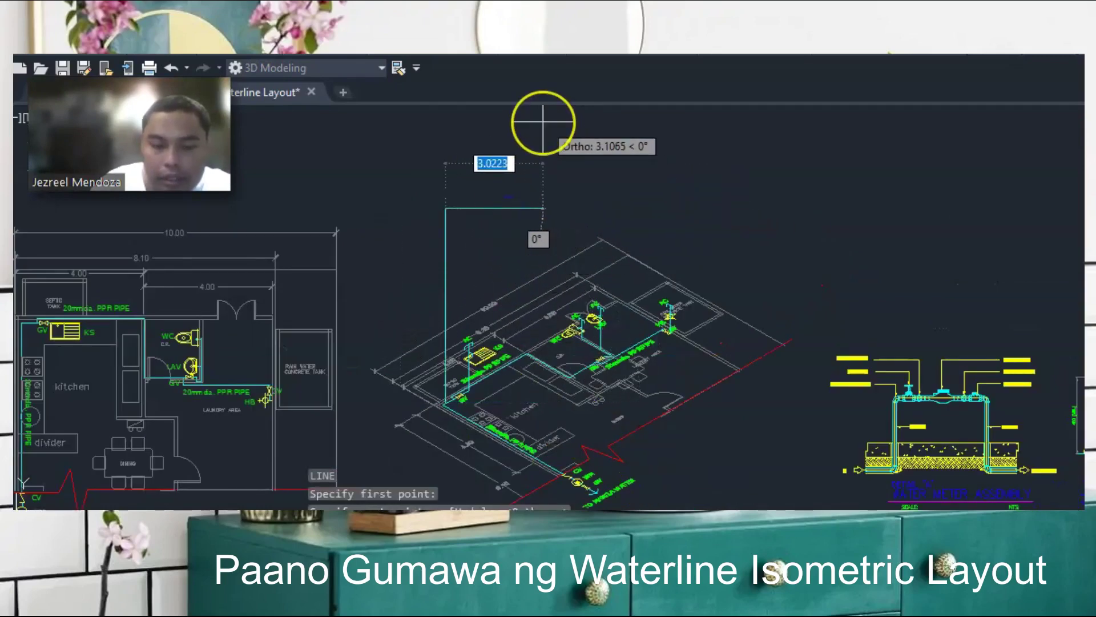
pyautogui.press('Escape')
pyautogui.scroll(-2, 428, 249)
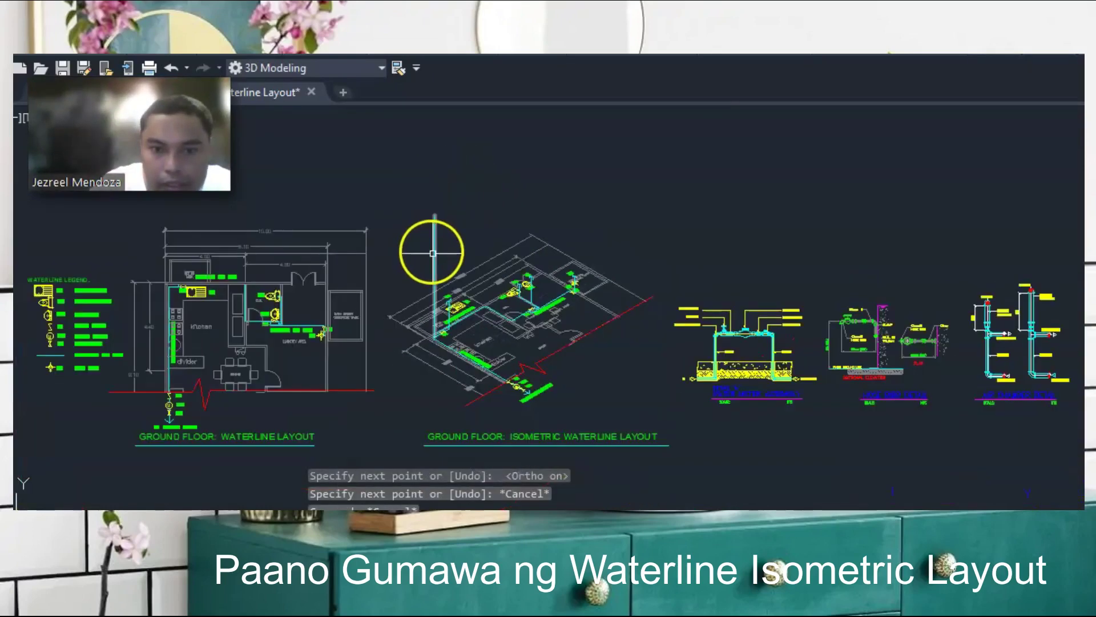
pyautogui.click(435, 251)
pyautogui.click(433, 249)
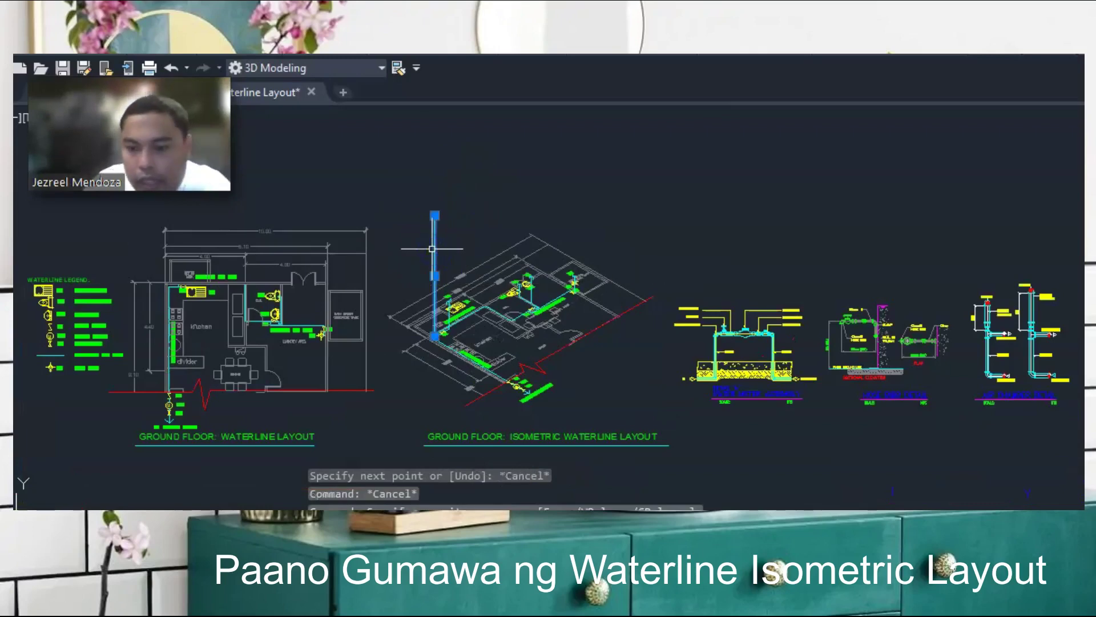
pyautogui.click(435, 252)
pyautogui.scroll(2, 258, 353)
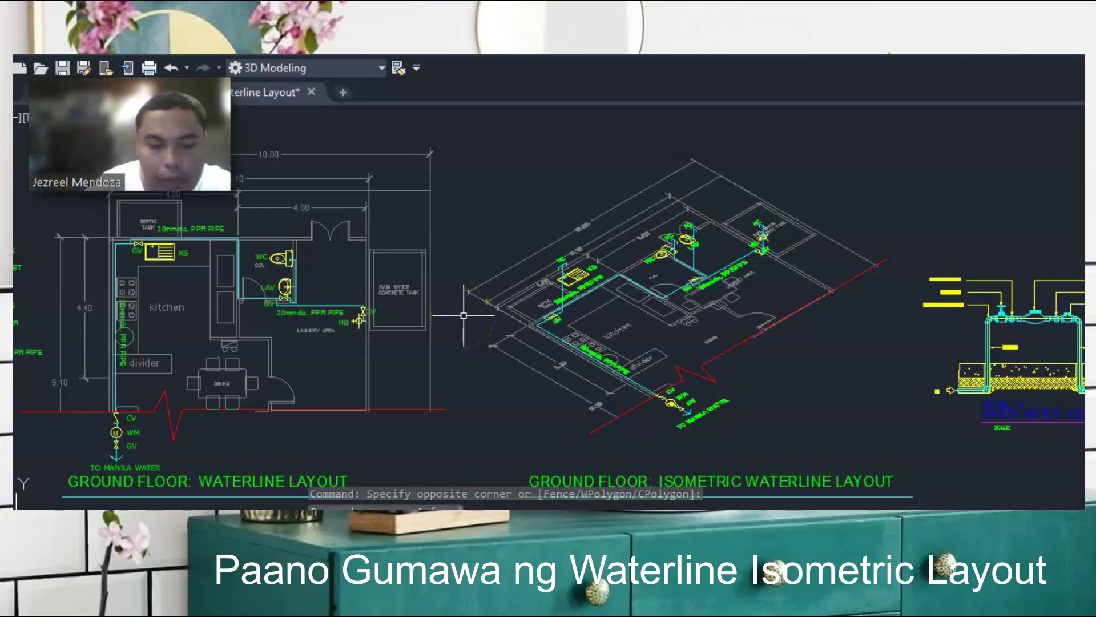
pyautogui.scroll(-2, 464, 315)
pyautogui.scroll(2, 348, 338)
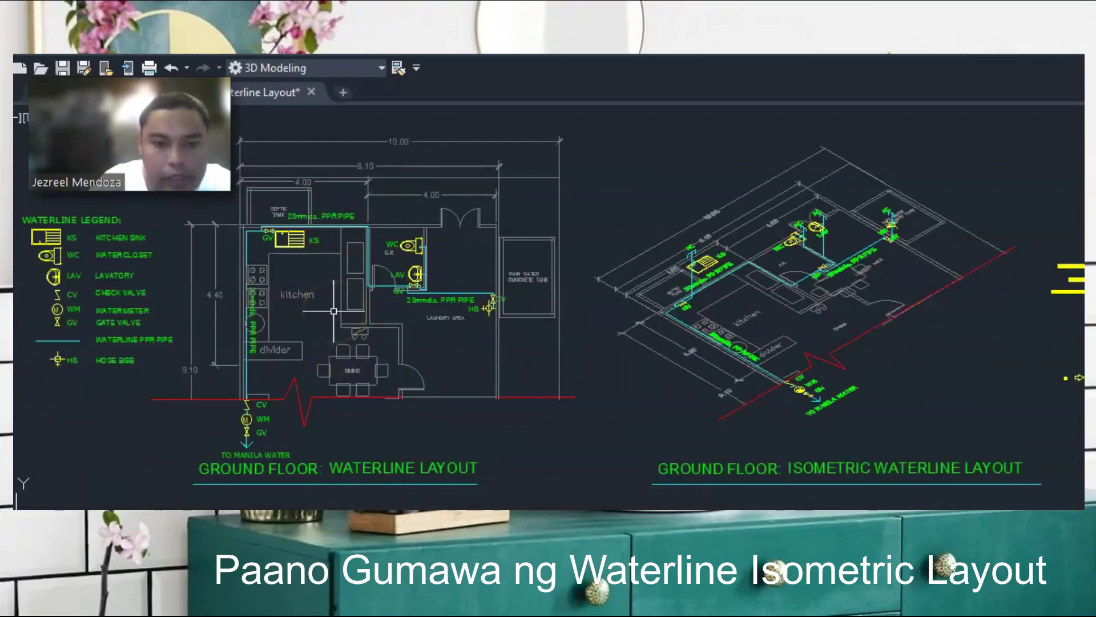
pyautogui.write('c')
pyautogui.press('Return')
pyautogui.click(349, 260)
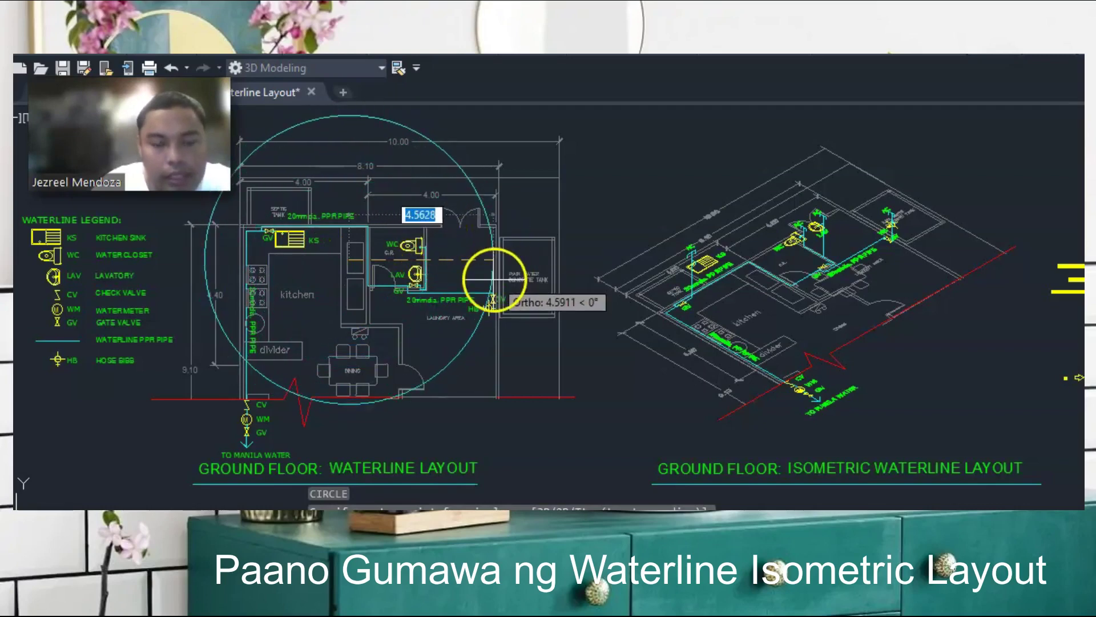
pyautogui.press('Escape')
pyautogui.press('space')
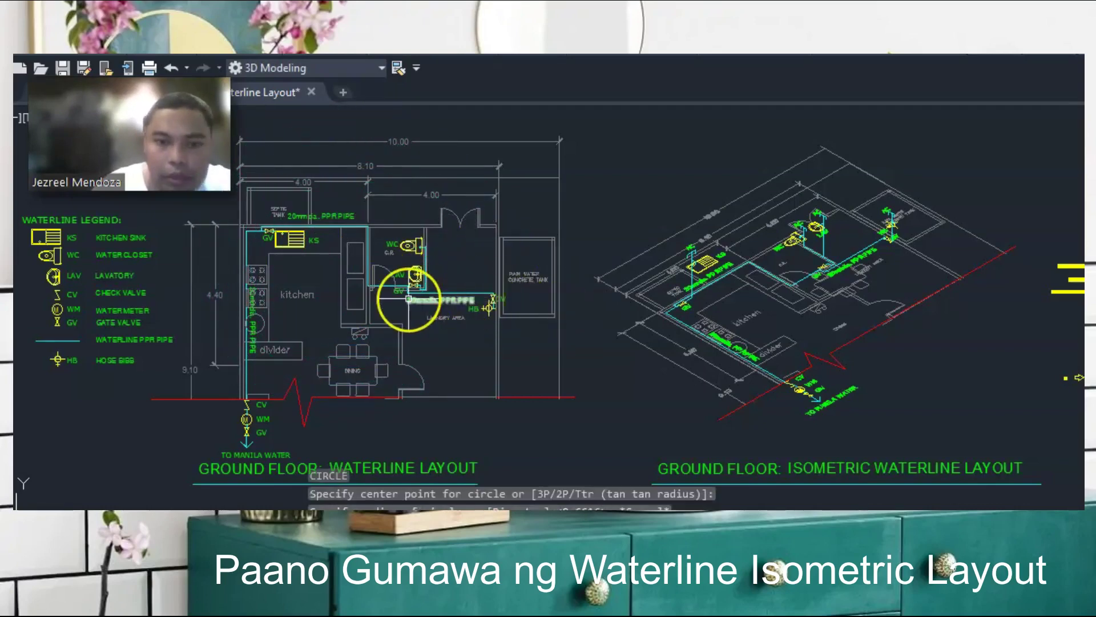